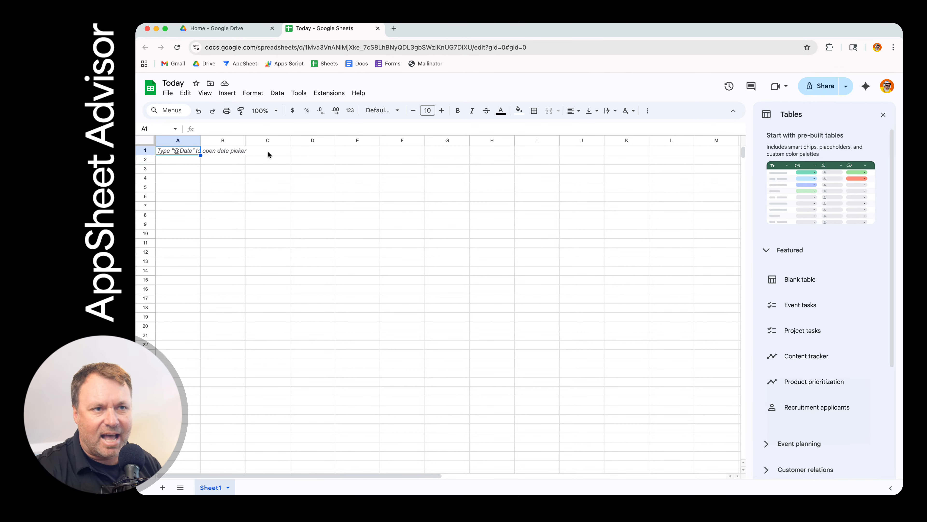
scroll(188, 148, down, 5)
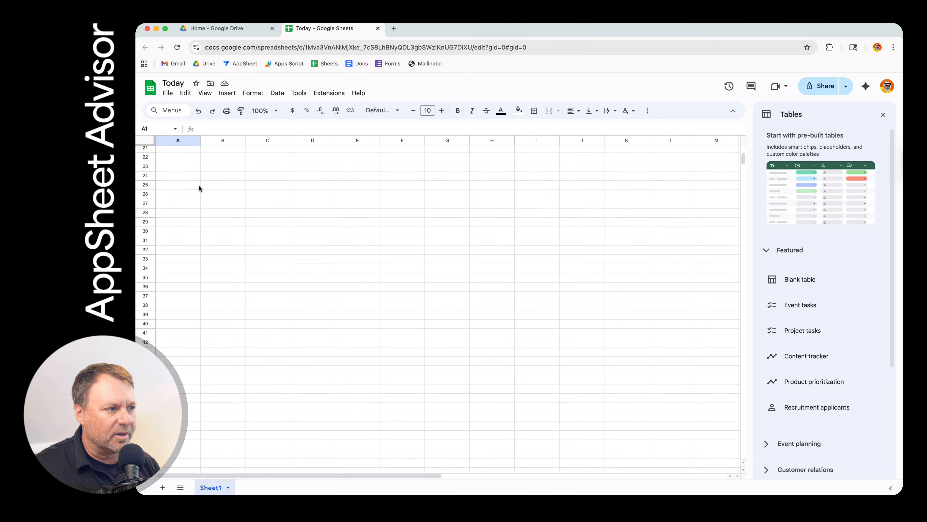
scroll(199, 188, up, 5)
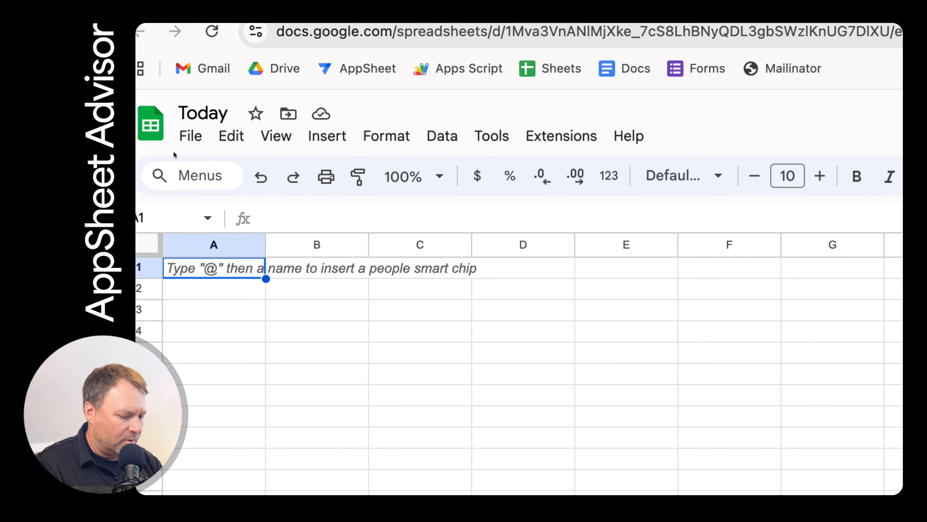
Enter the column headers ID, Name and Type in cells A1 to C1
text(ID)
key(Tab)
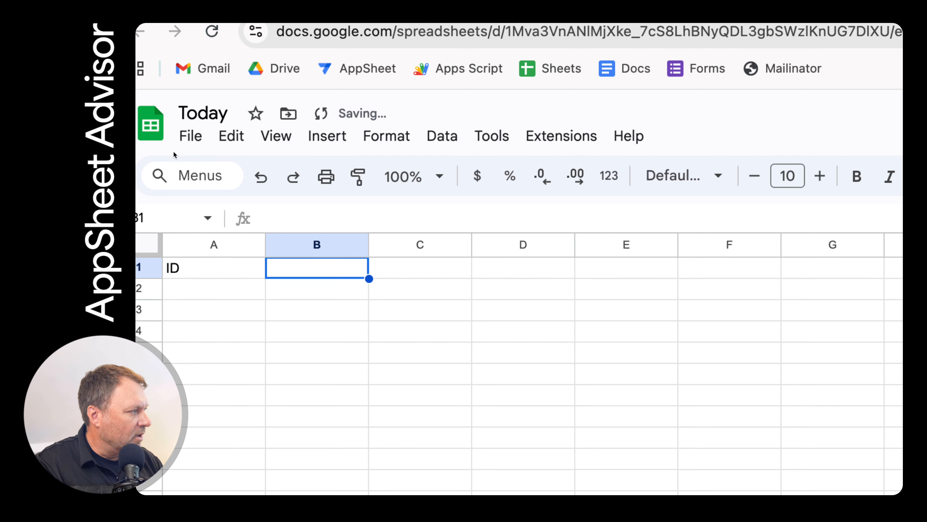
text(Name)
key(Tab)
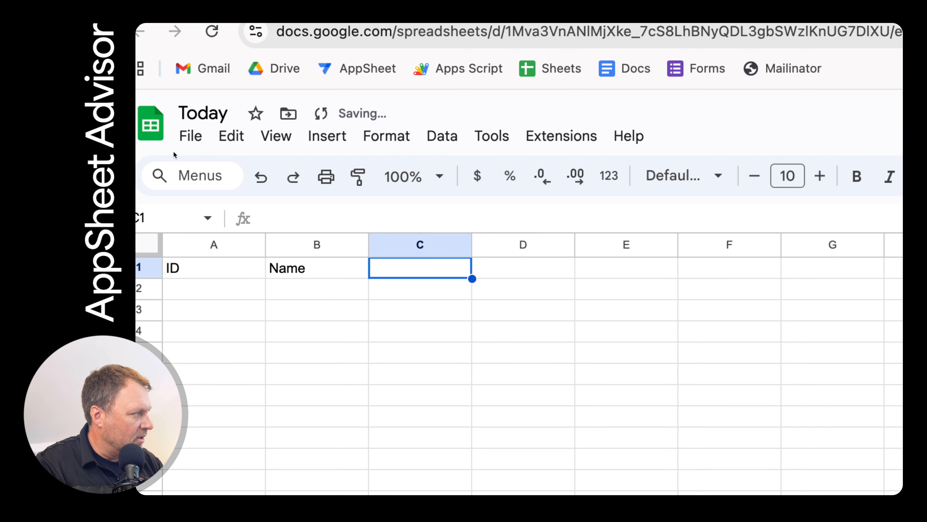
text(Type)
key(Tab)
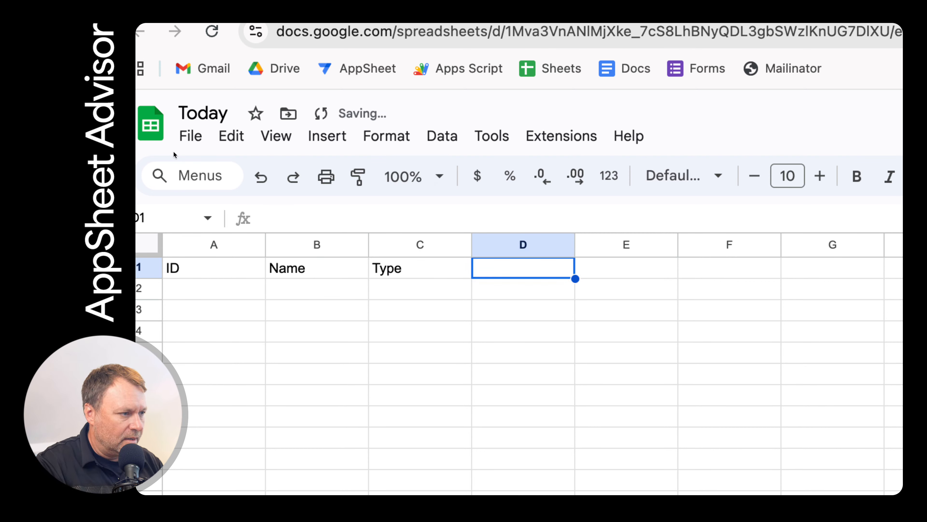
Add the headers Before Photo and After Photo in cells D1 and E1
text(B)
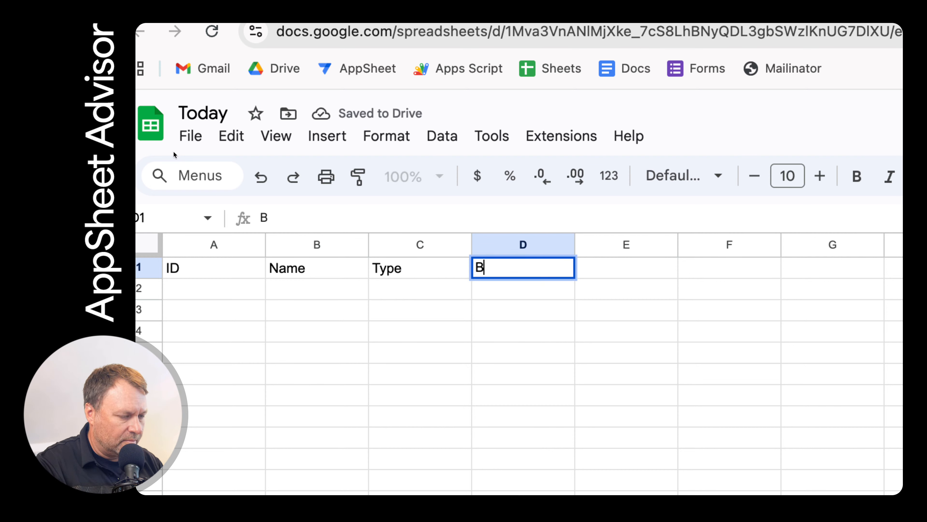
text(efore Photo)
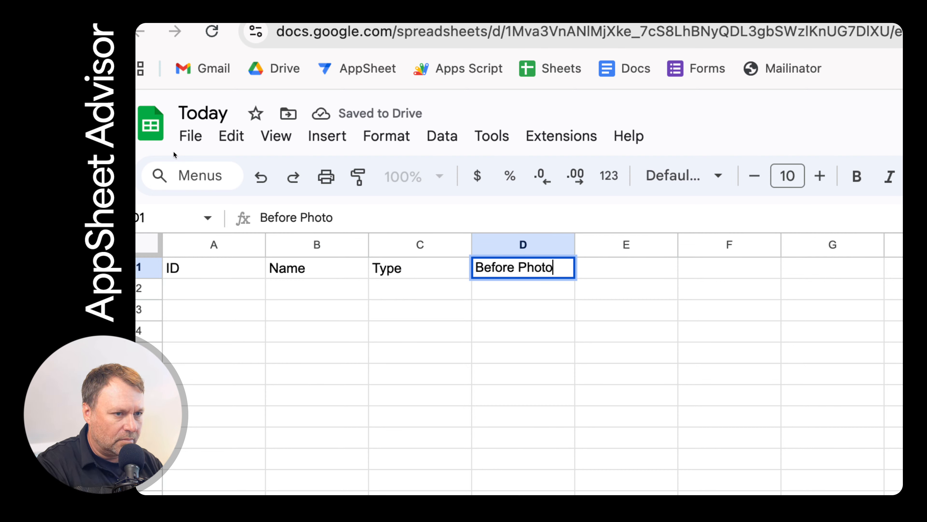
key(Tab)
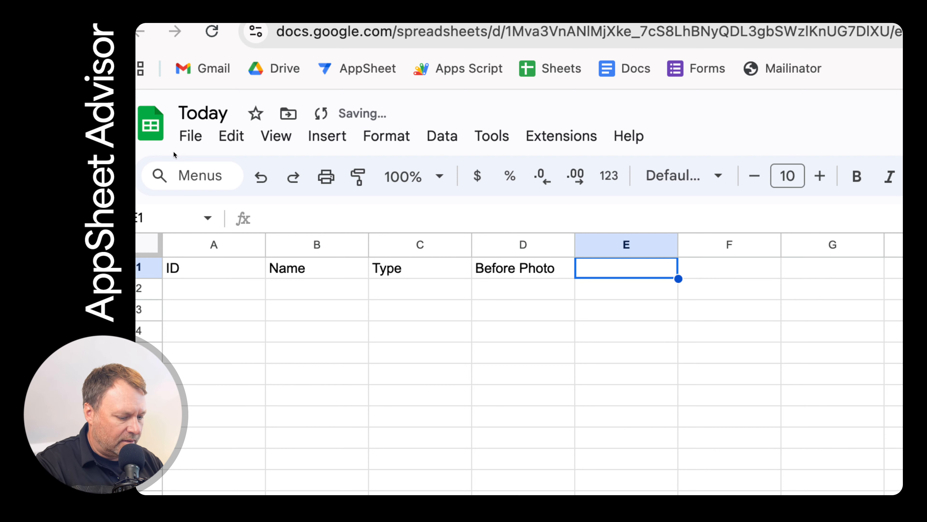
text(After Photo)
key(Tab)
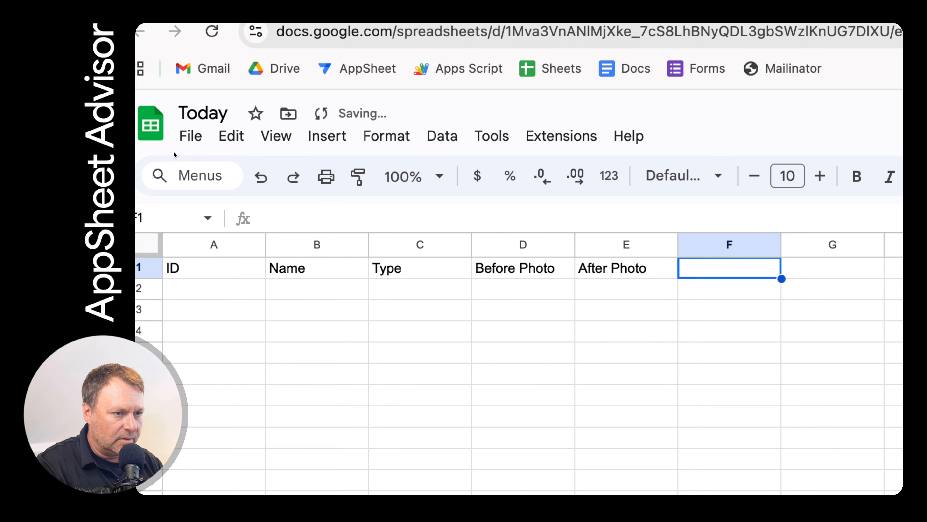
Complete the header row with Create Time in F1 and Completed in G1
text(Create To)
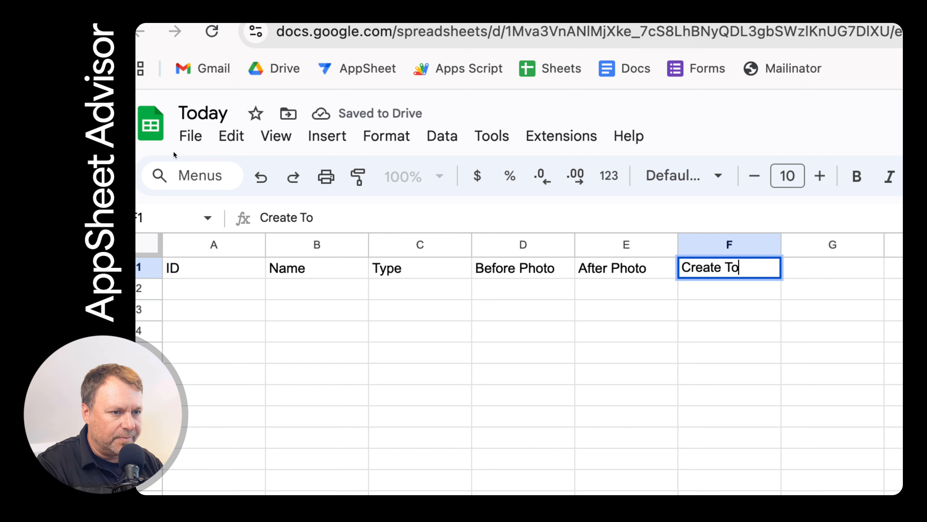
key(BackSpace)
text(ime)
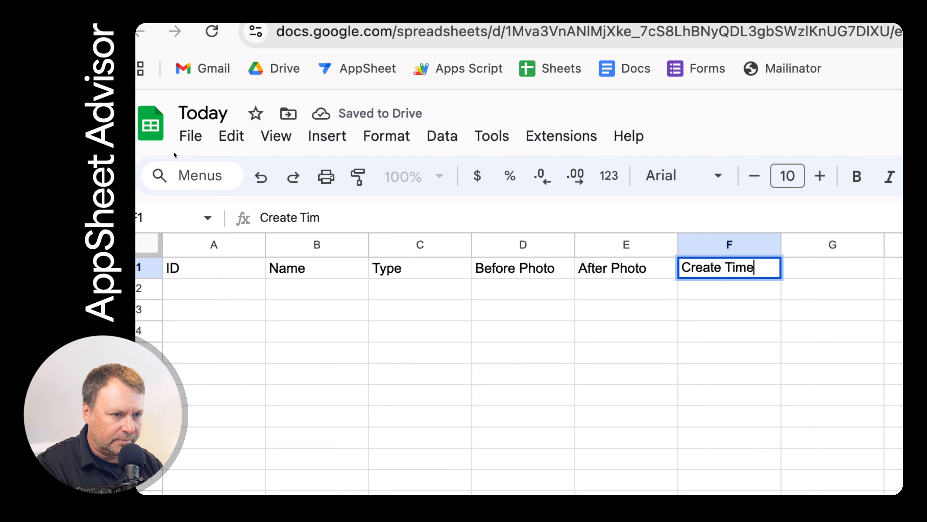
key(Tab)
text(C)
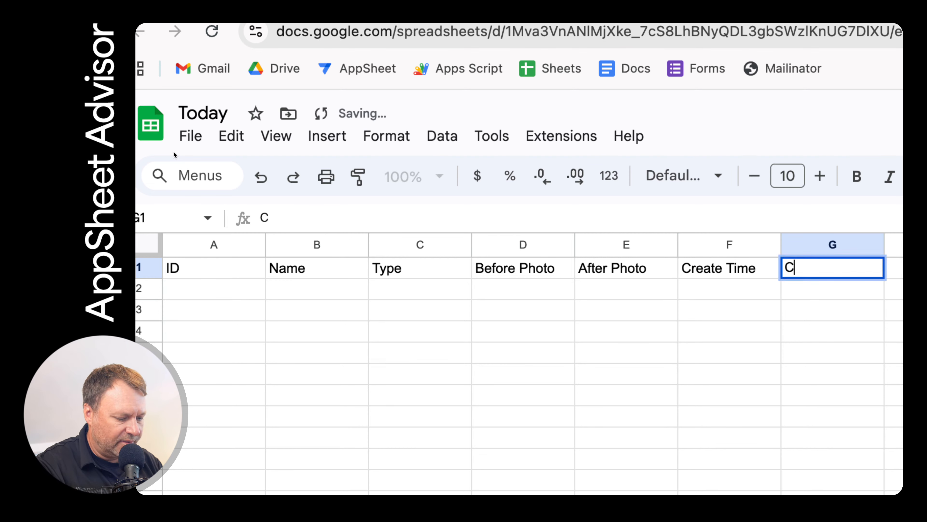
text(ompleted)
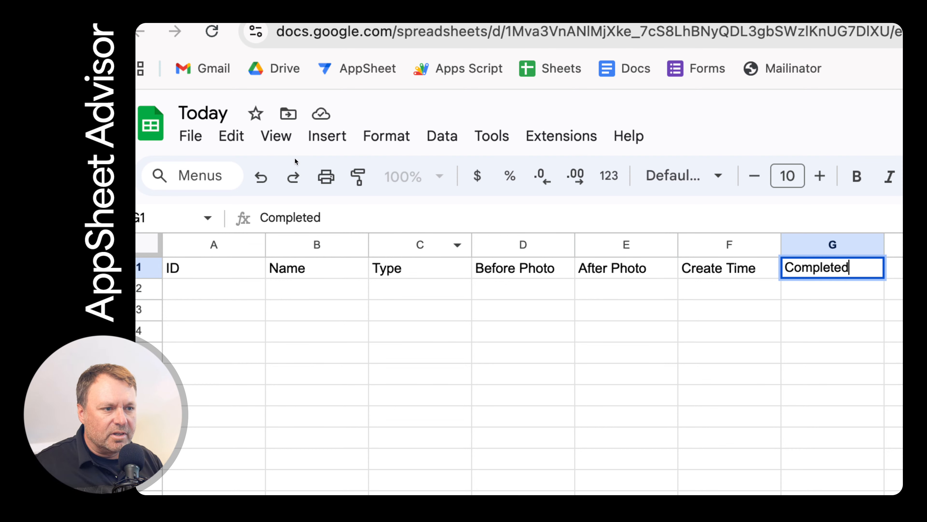
key(Return)
key(Up)
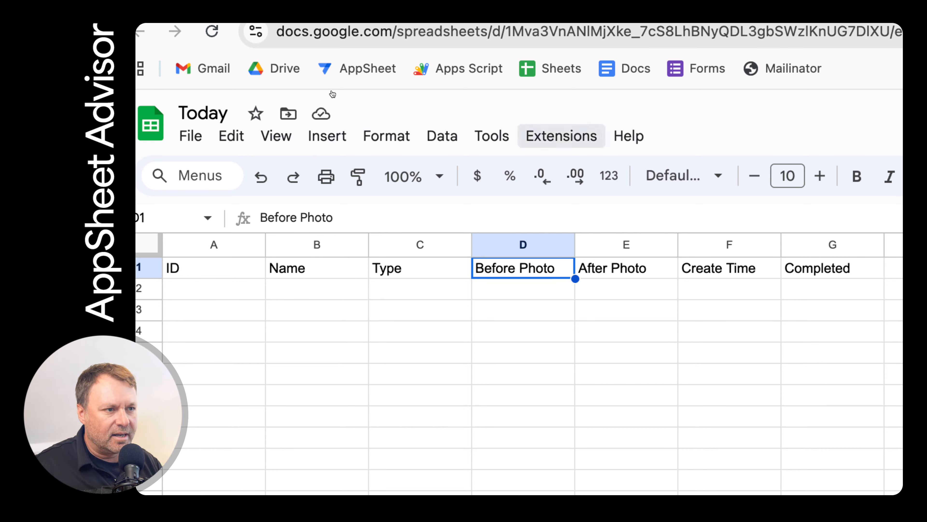
Create an AppSheet app from this spreadsheet and proceed to customize it in the app editor
click(561, 136)
mouse_move(593, 286)
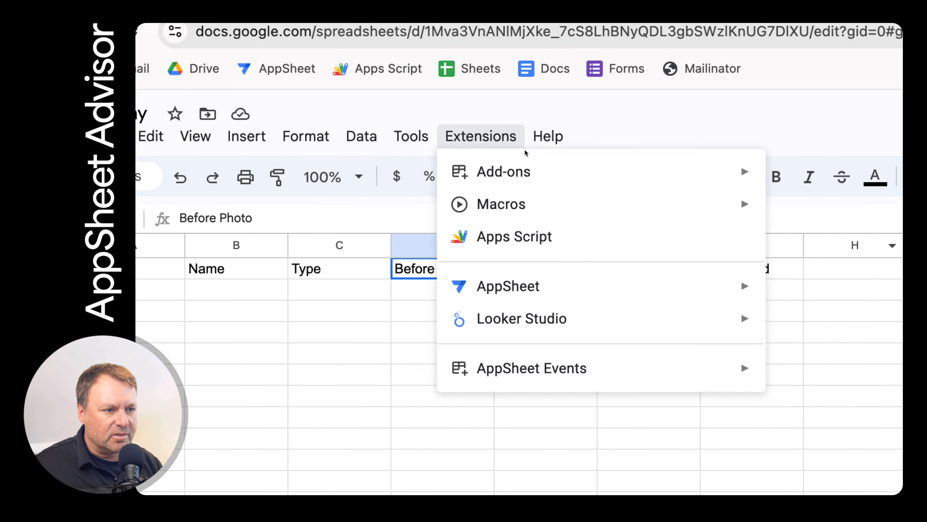
mouse_move(521, 286)
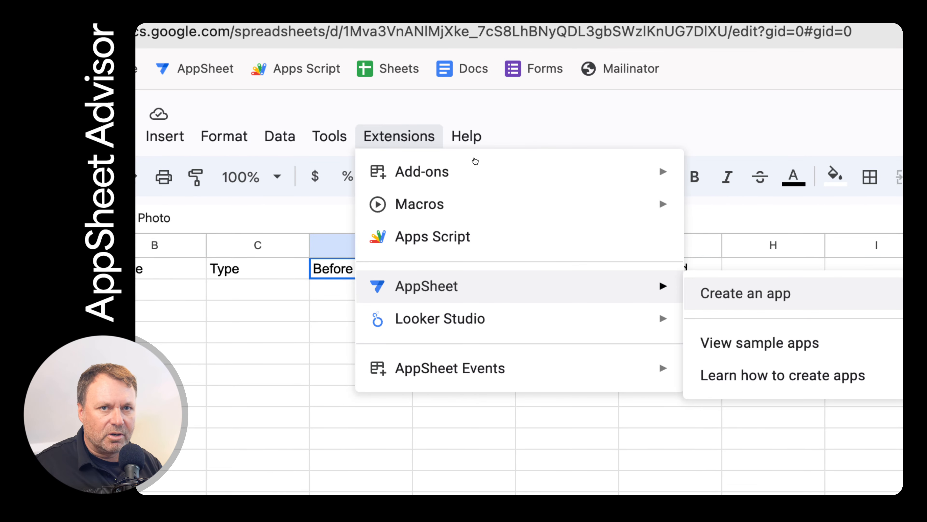
click(745, 293)
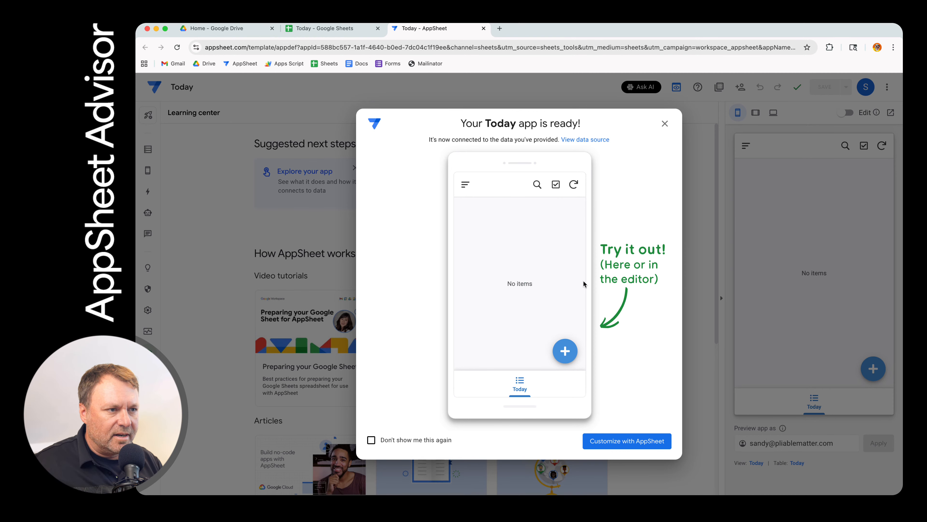
click(636, 440)
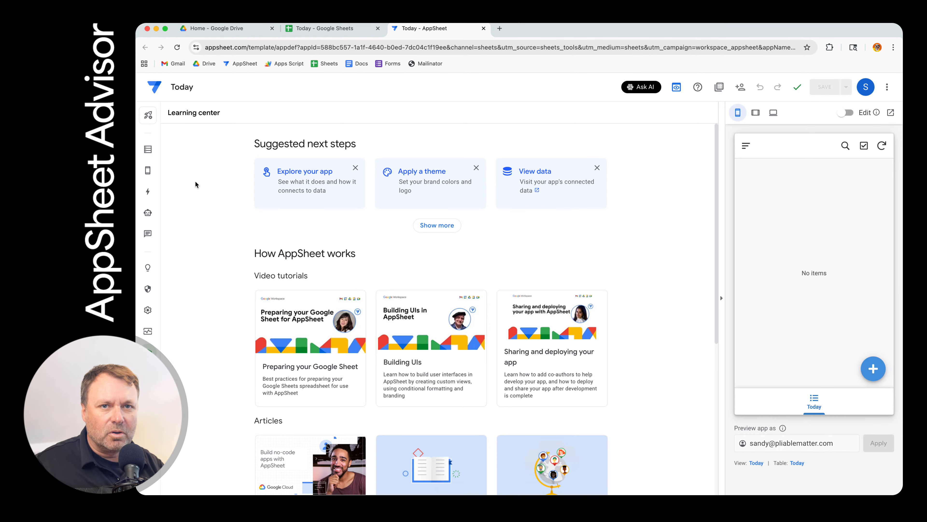
Open the Today table's column definitions and review their types, key, label, visibility and initial value settings
click(156, 153)
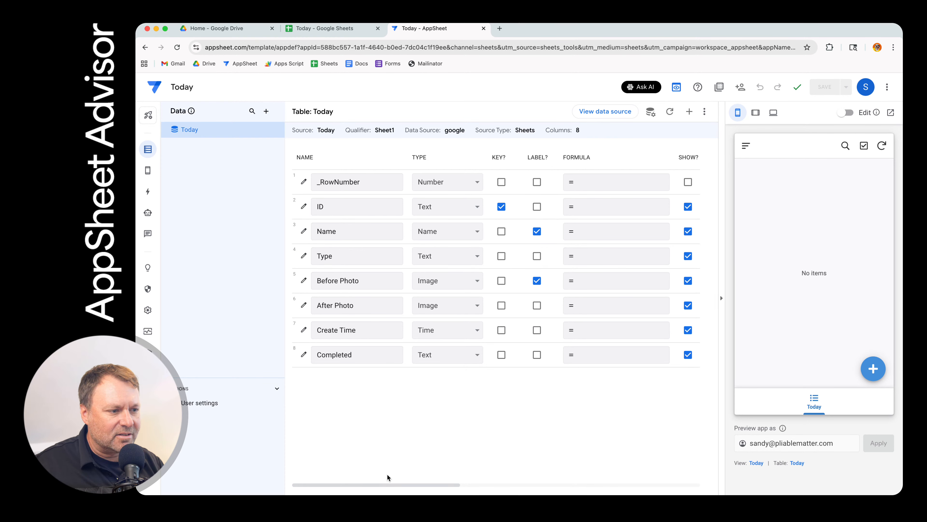
drag(385, 483, 395, 483)
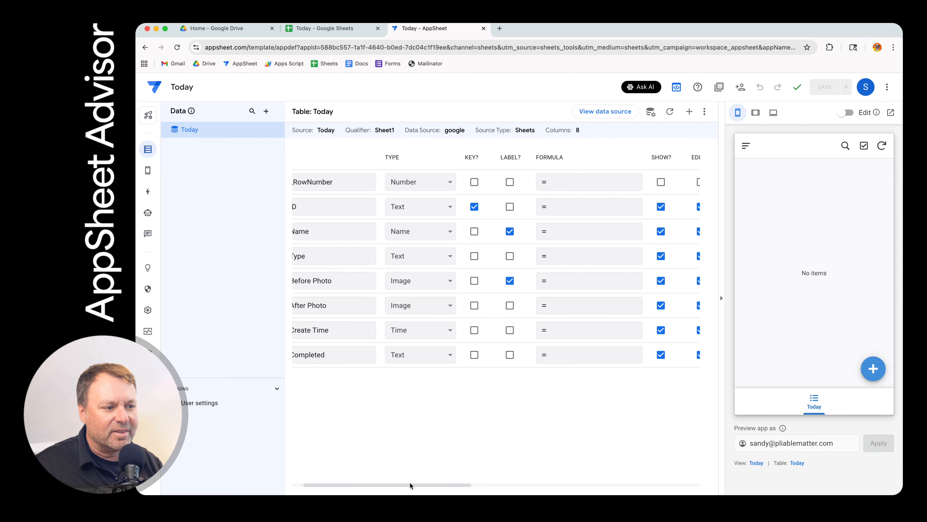
drag(414, 485, 519, 482)
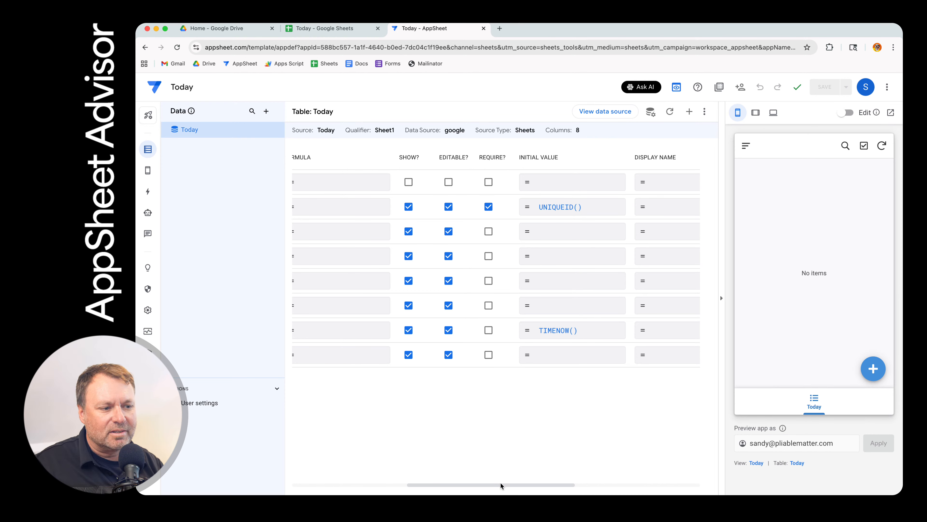
drag(501, 483, 356, 484)
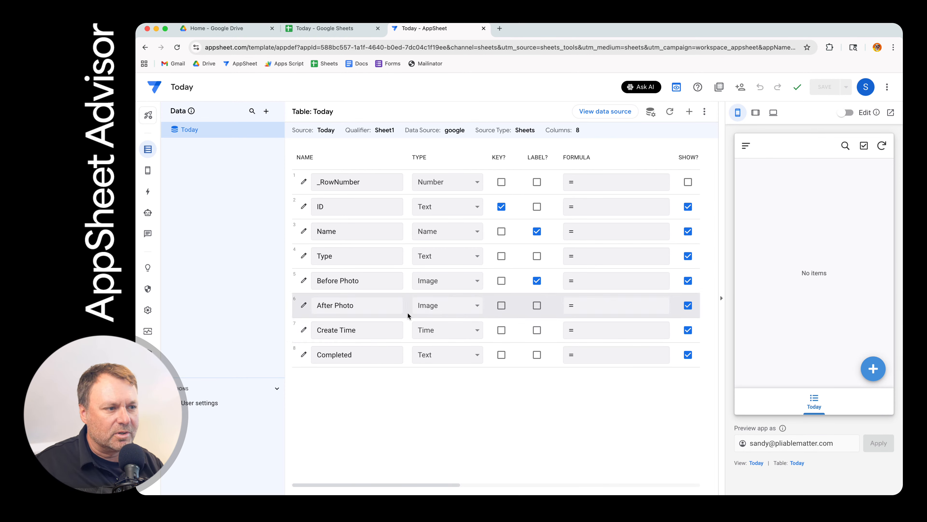
Set the data type of the Name column to Text
click(371, 225)
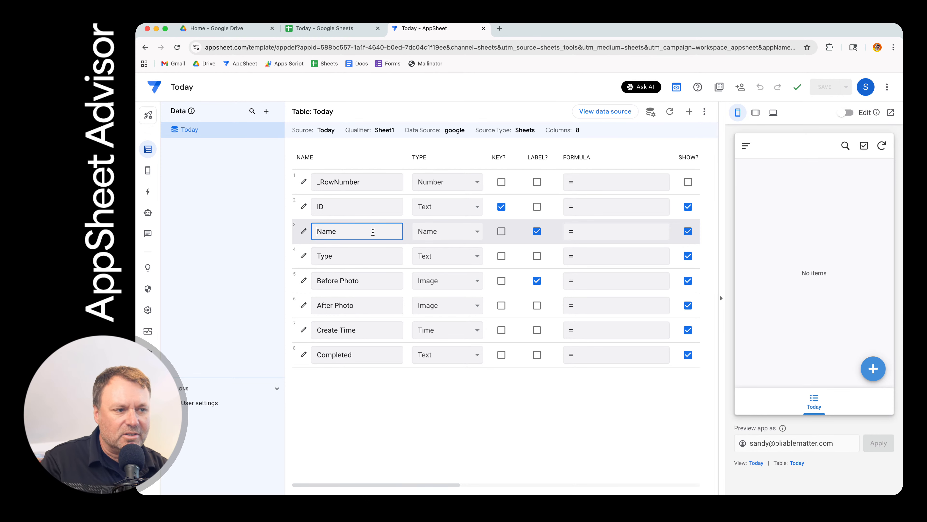
click(430, 236)
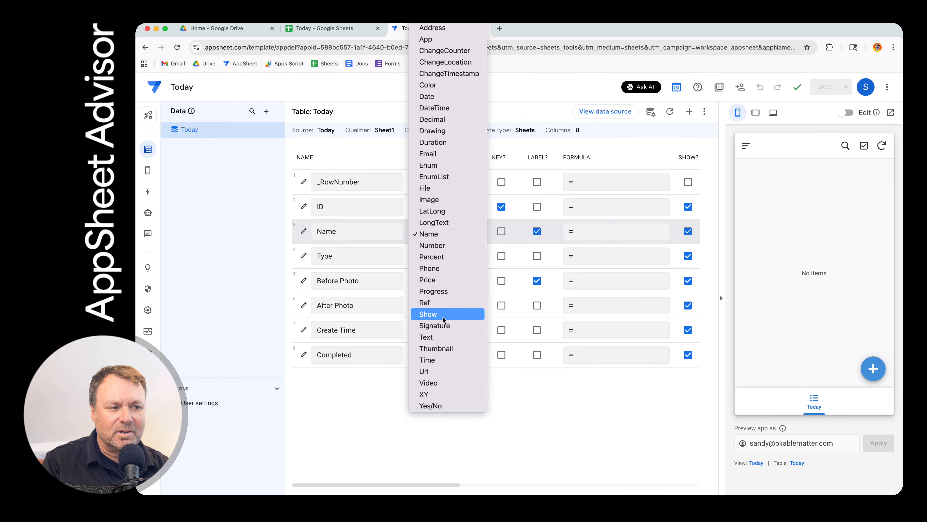
click(442, 335)
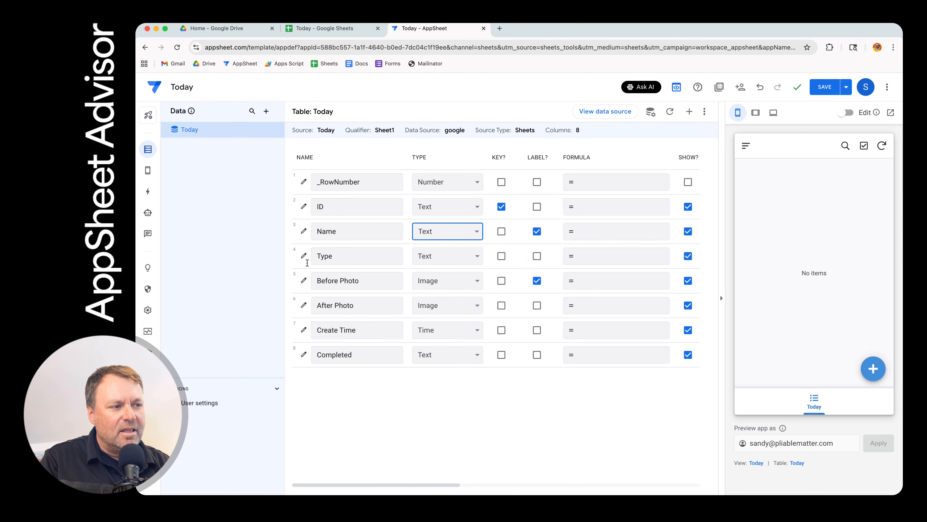
Set the data type of the Type column to Enum
click(327, 257)
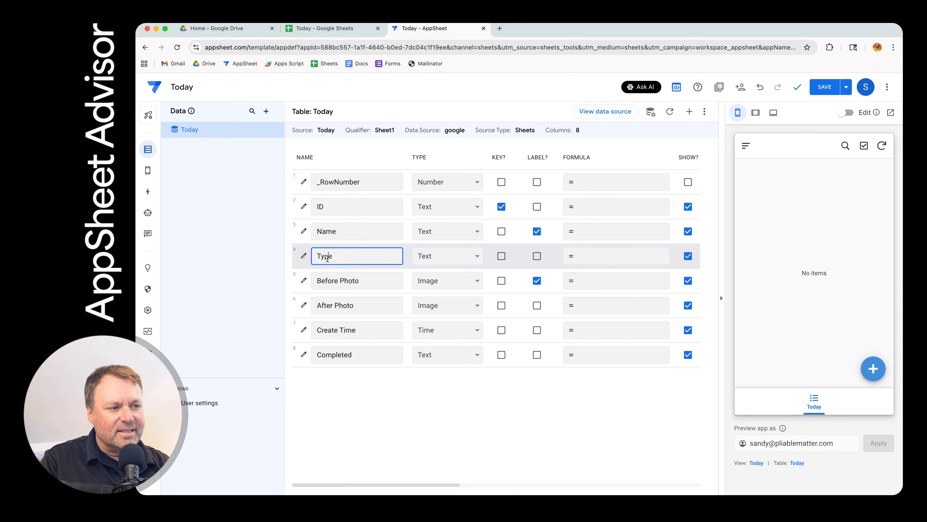
click(453, 257)
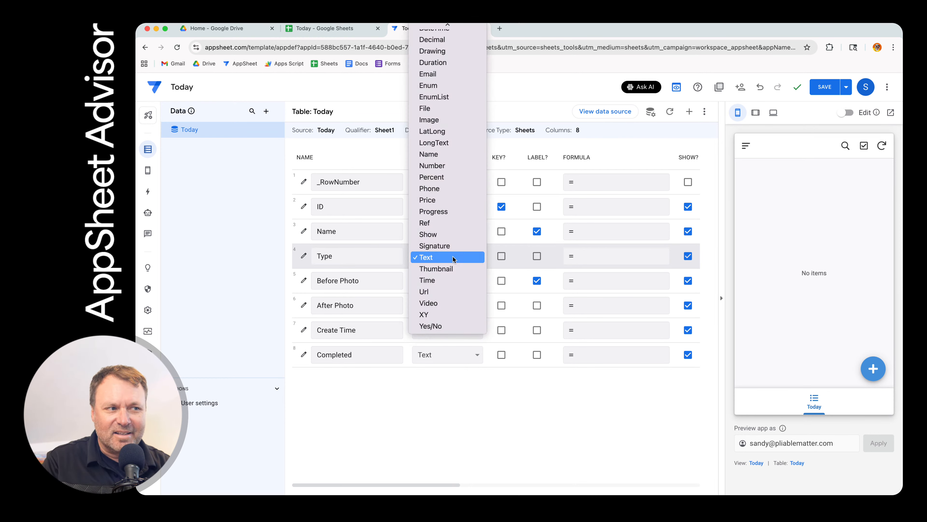
click(428, 86)
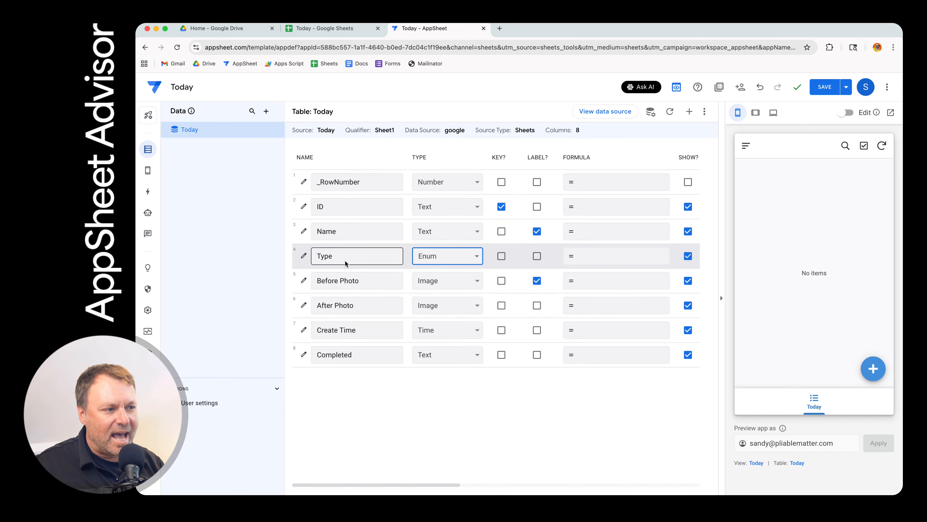
Add Personal as the first allowed value in the Type column's Enum settings
click(303, 255)
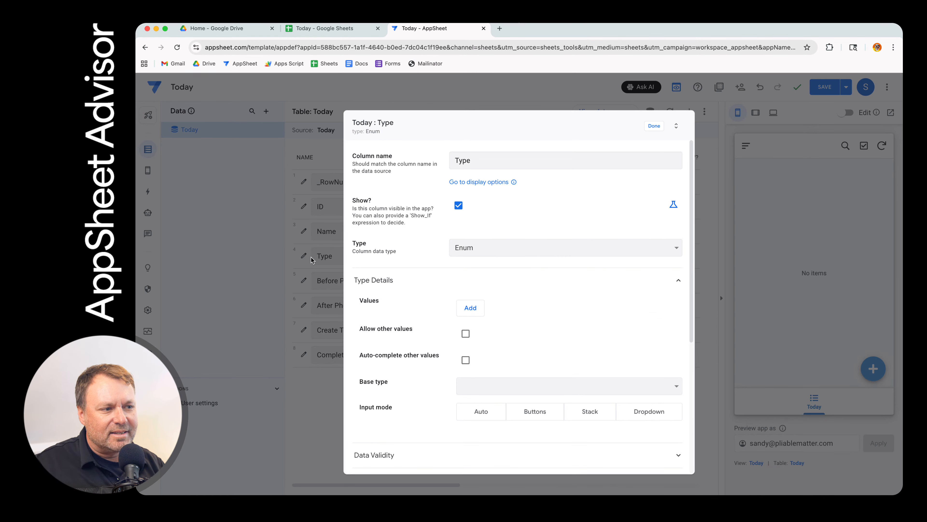
click(654, 126)
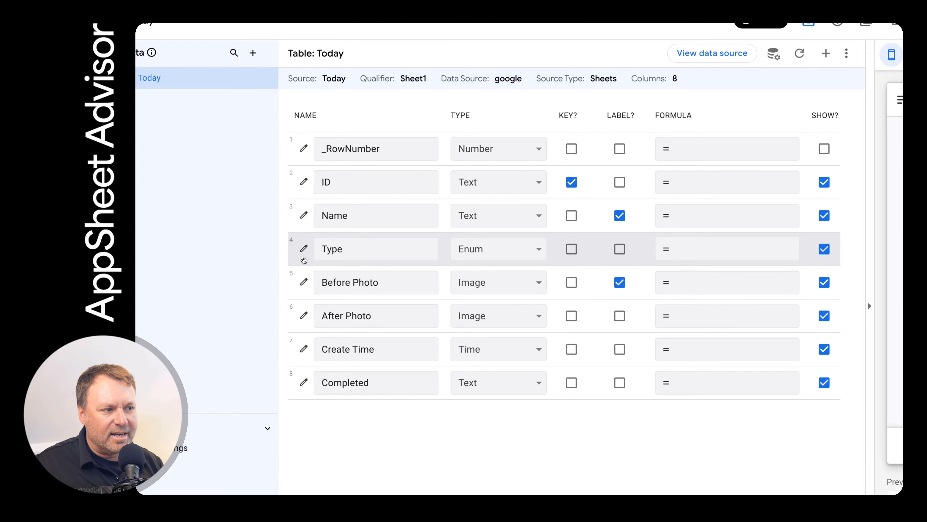
click(304, 249)
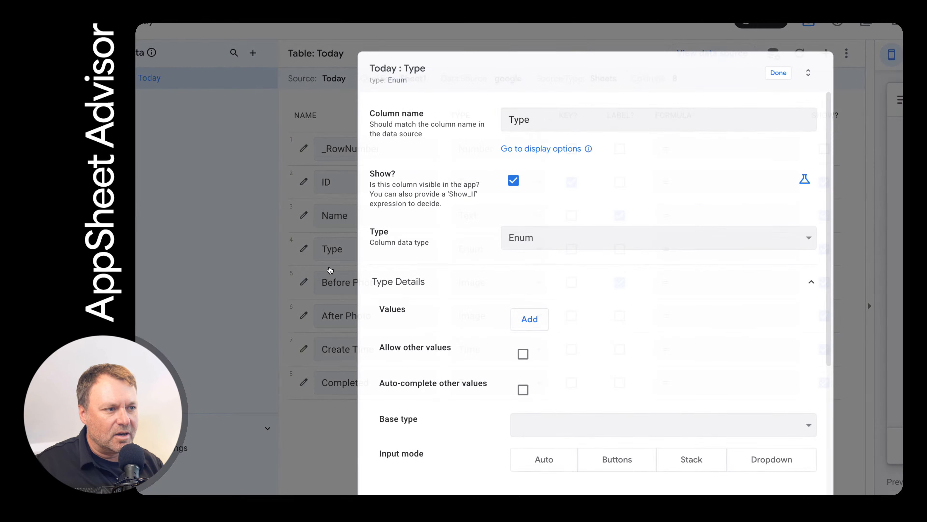
scroll(434, 290, down, 2)
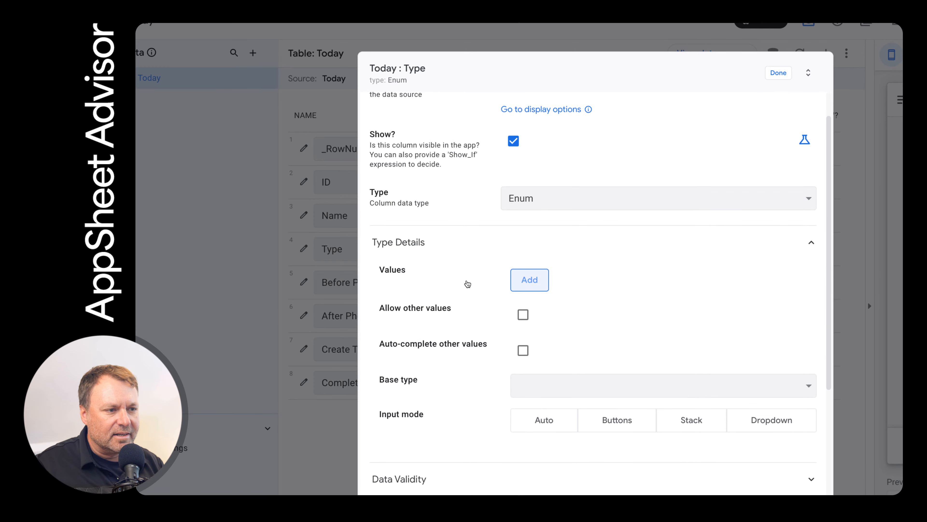
click(529, 280)
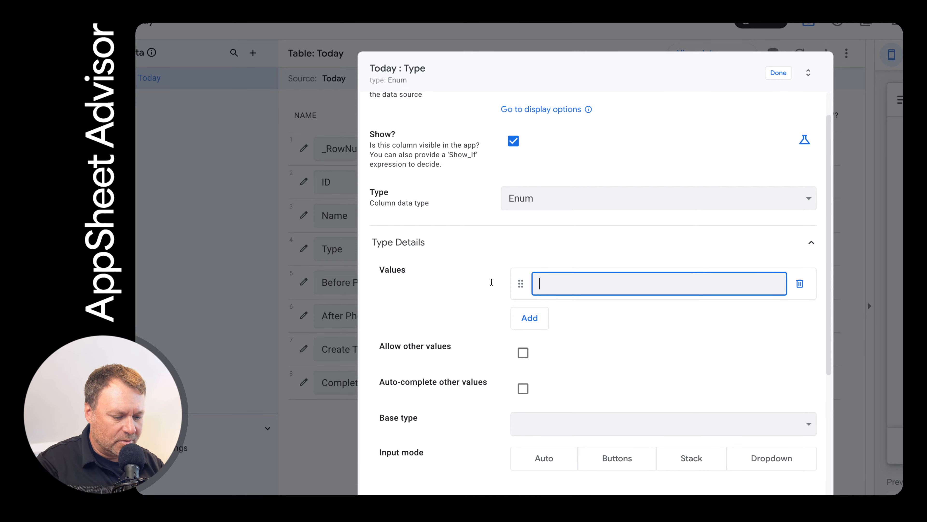
text(Perspec)
key(BackSpace)
key(BackSpace)
key(BackSpace)
text(o)
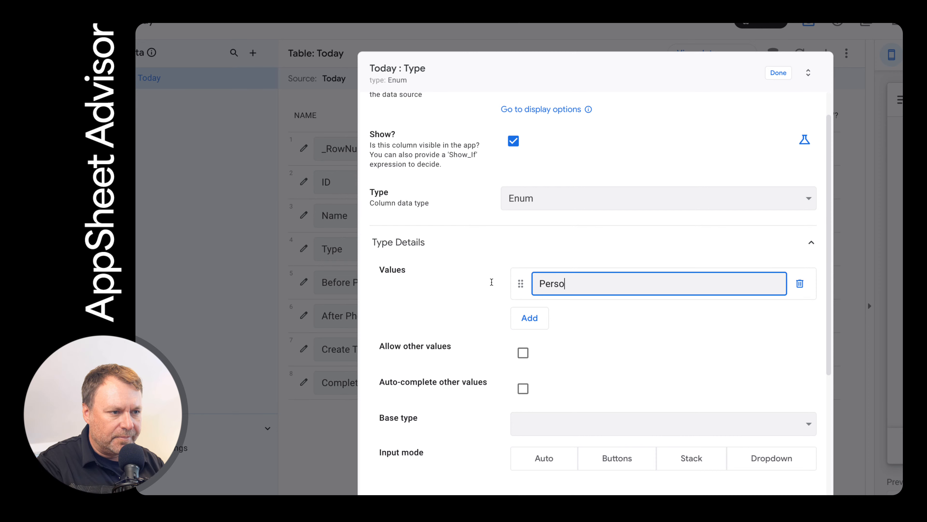
text(nal)
Add Client as the second allowed value of the Type column and finish editing its settings
click(515, 310)
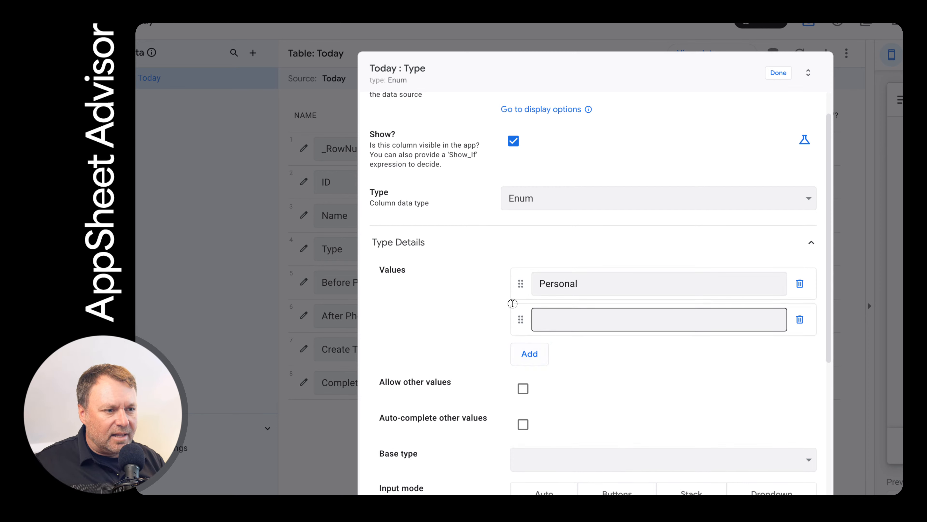
text(Clie)
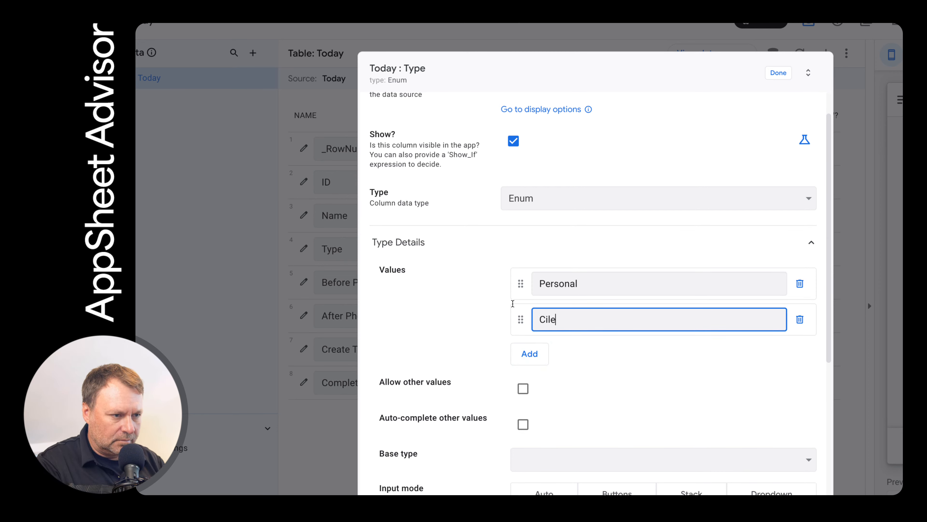
key(BackSpace)
key(BackSpace)
key(BackSpace)
text(leint)
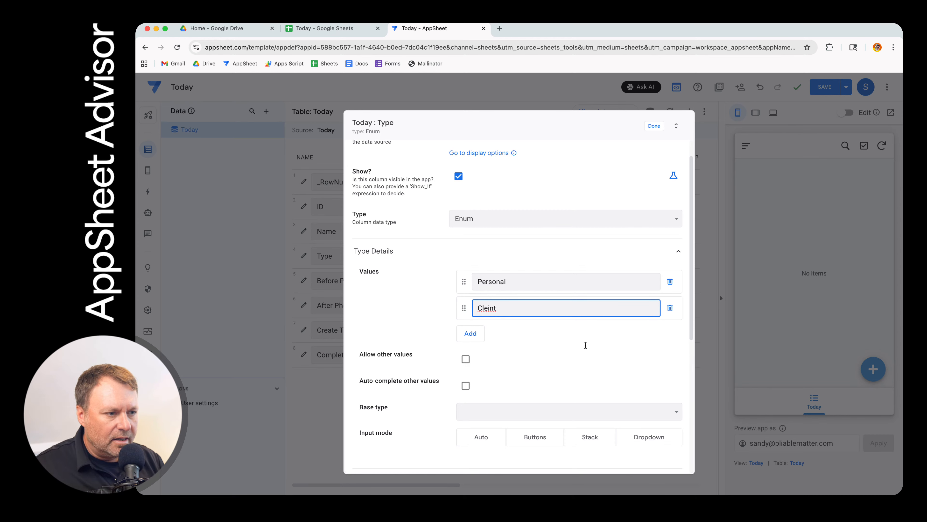
scroll(665, 389, down, 5)
scroll(570, 359, up, 3)
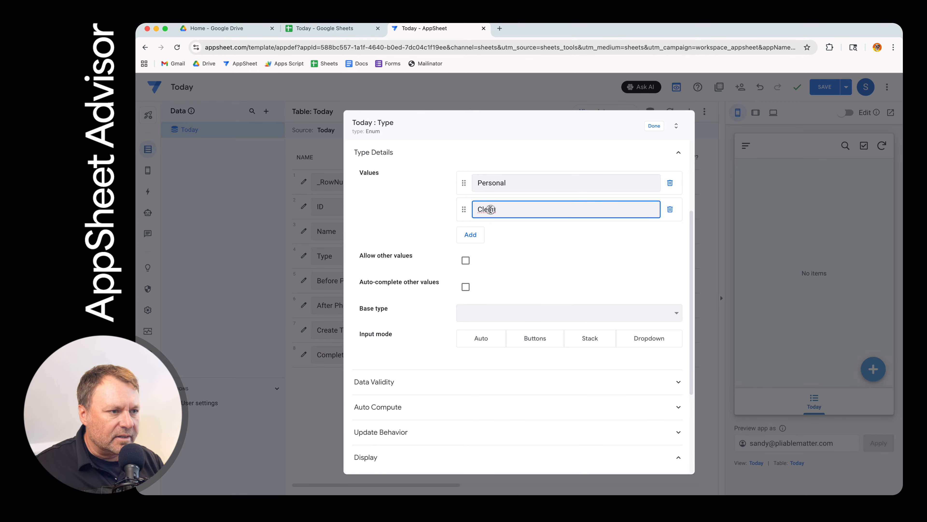
double_click(491, 209)
text(Client)
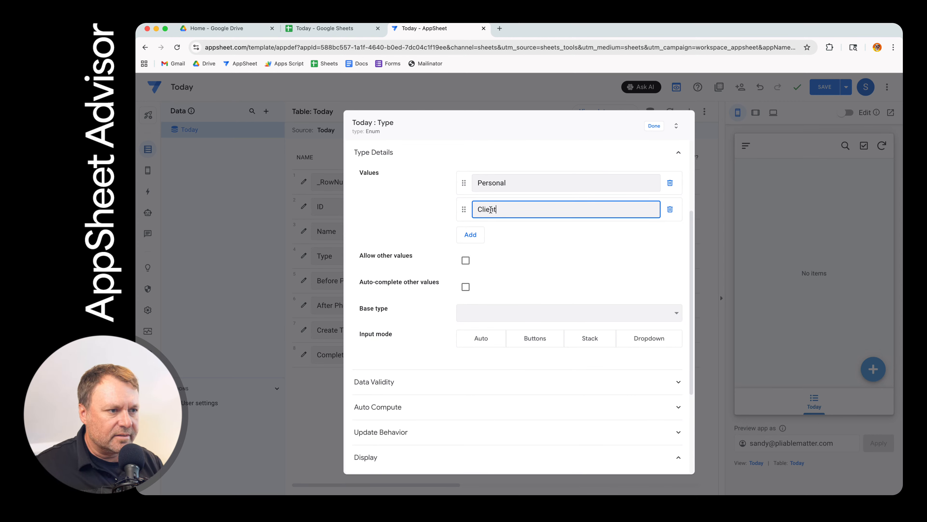
click(654, 125)
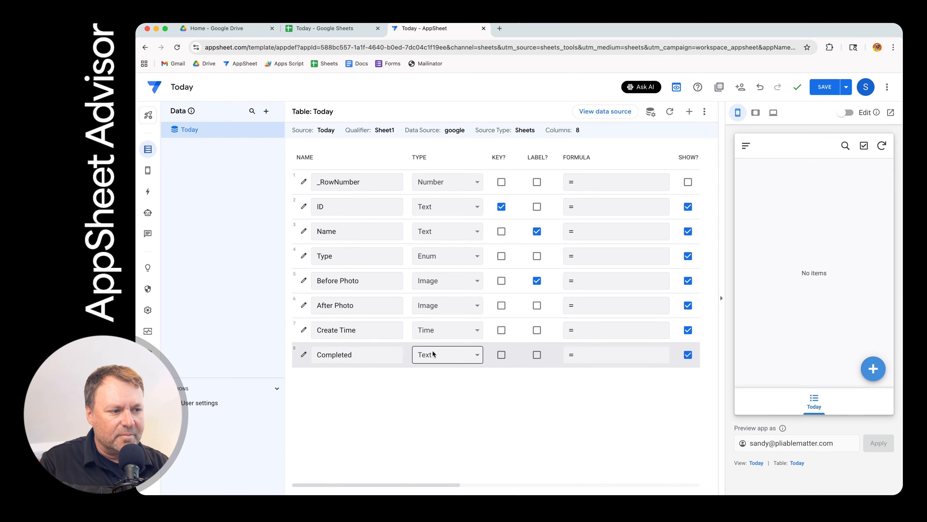
Switch to the Today spreadsheet in Google Sheets and rename the Completed header in G1 as Completed Time
click(367, 356)
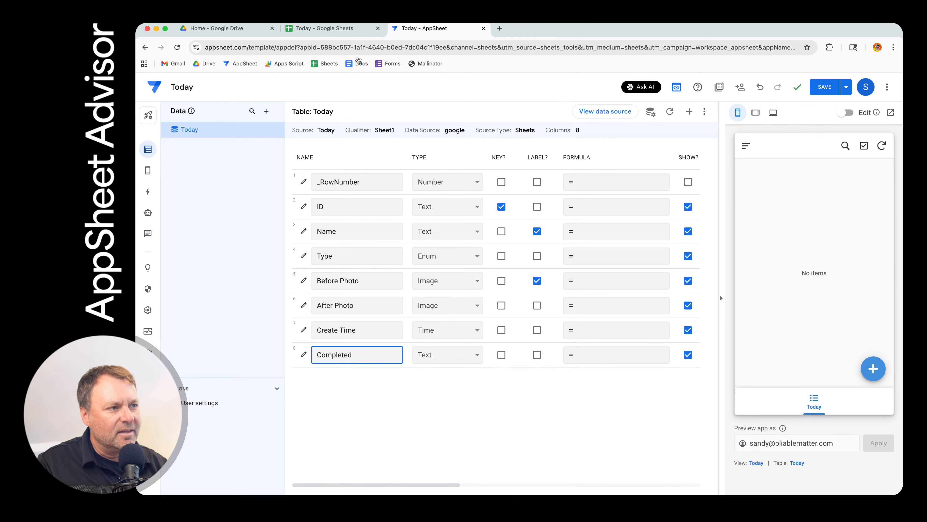
click(364, 32)
click(442, 150)
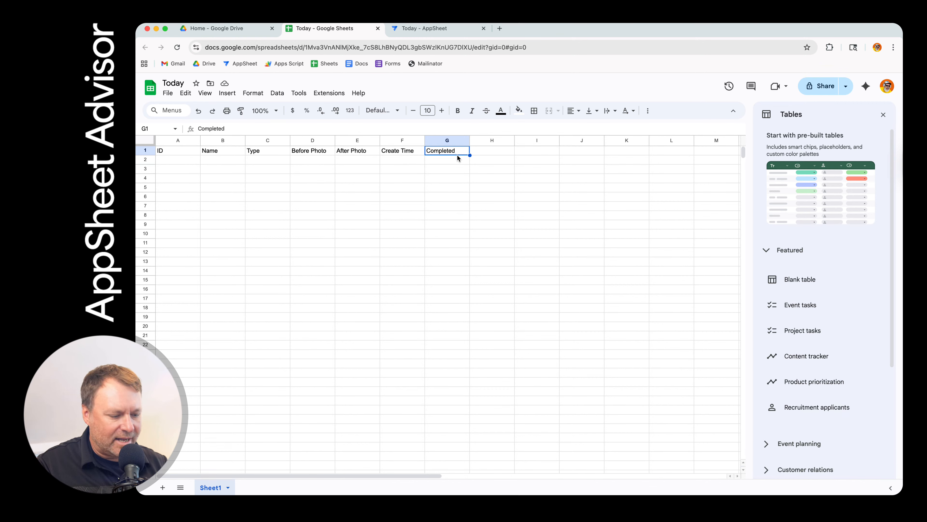
click(460, 151)
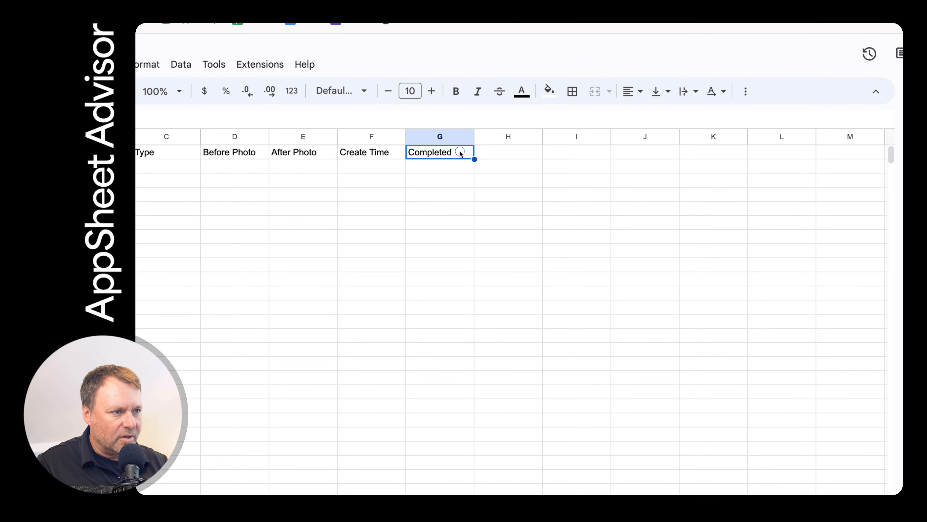
click(460, 152)
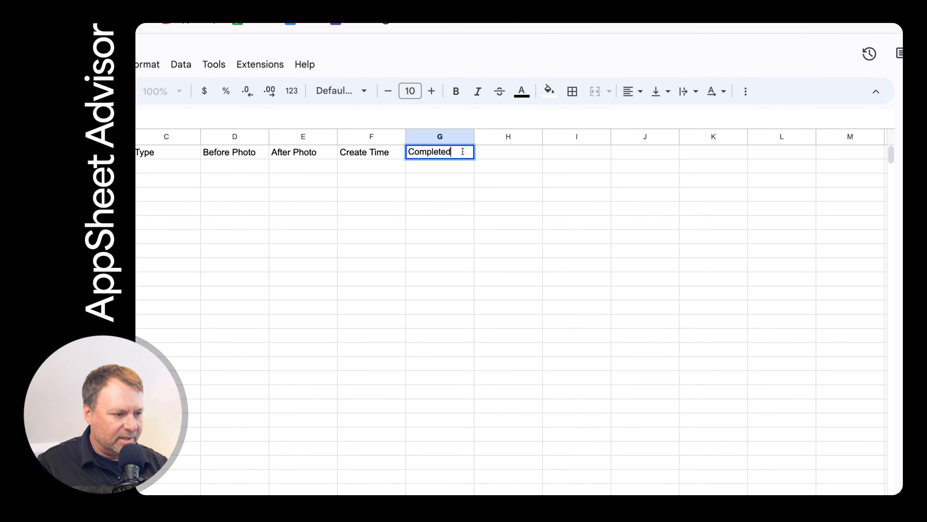
text(Time)
key(Return)
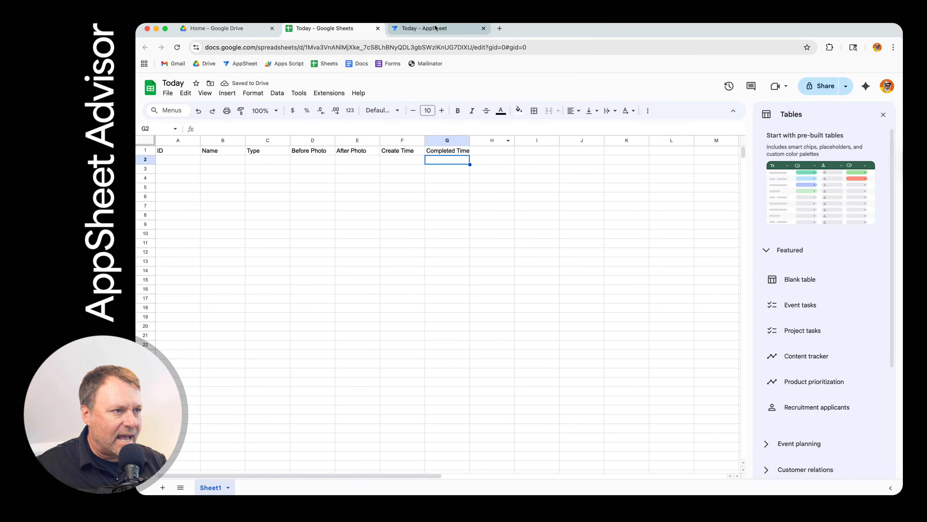
Return to the AppSheet editor and regenerate the Today table's column structure from the renamed sheet header
click(436, 28)
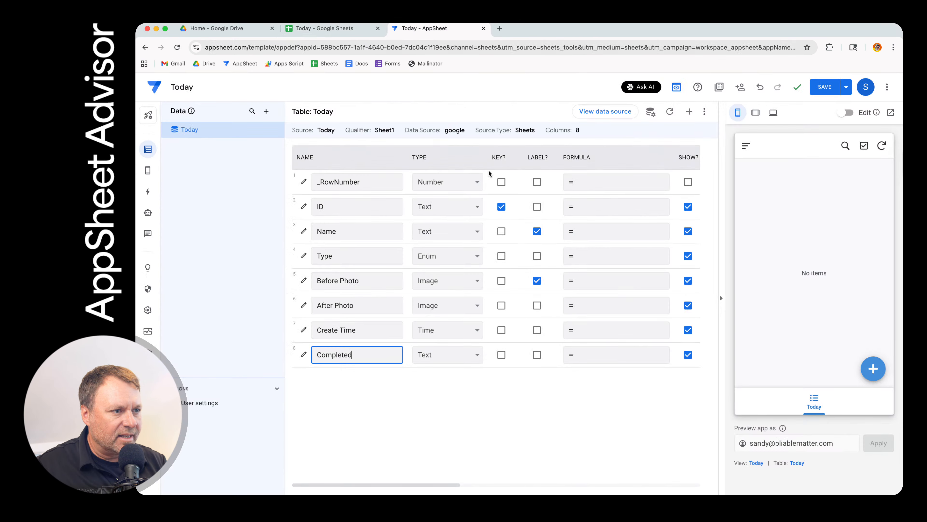
click(669, 114)
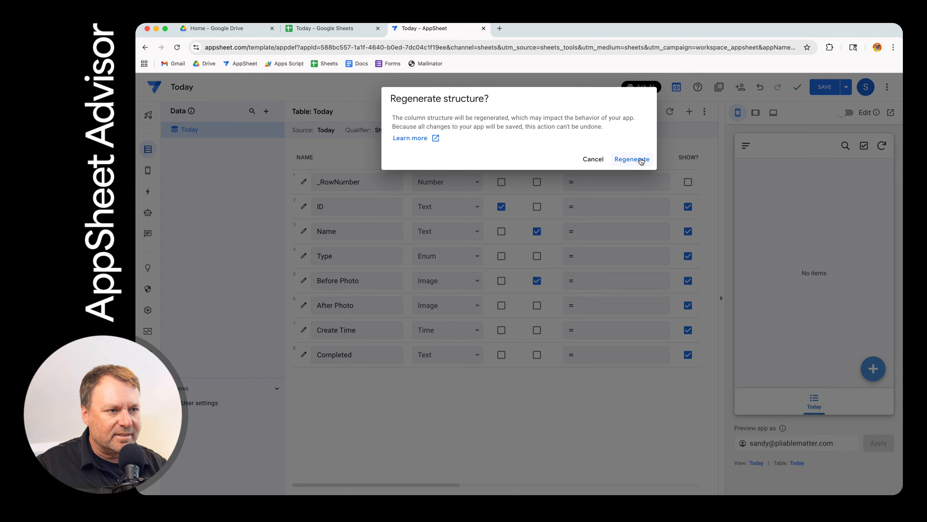
click(641, 161)
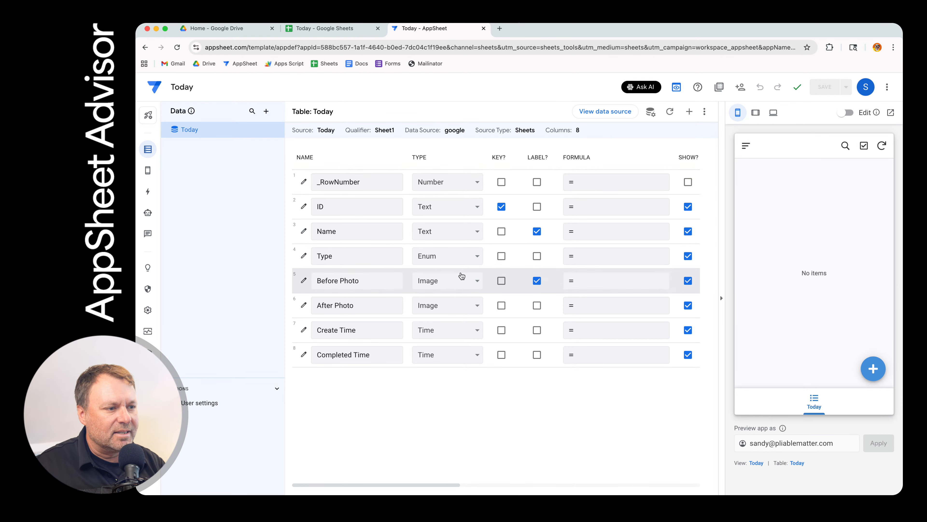
click(362, 355)
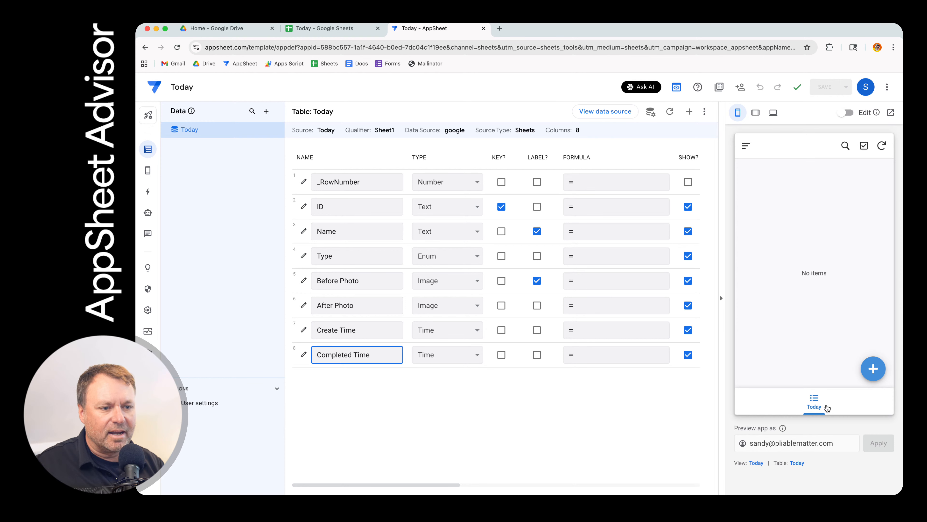
Open a new record form in the app preview and review its fields from ID to Completed Time
click(872, 369)
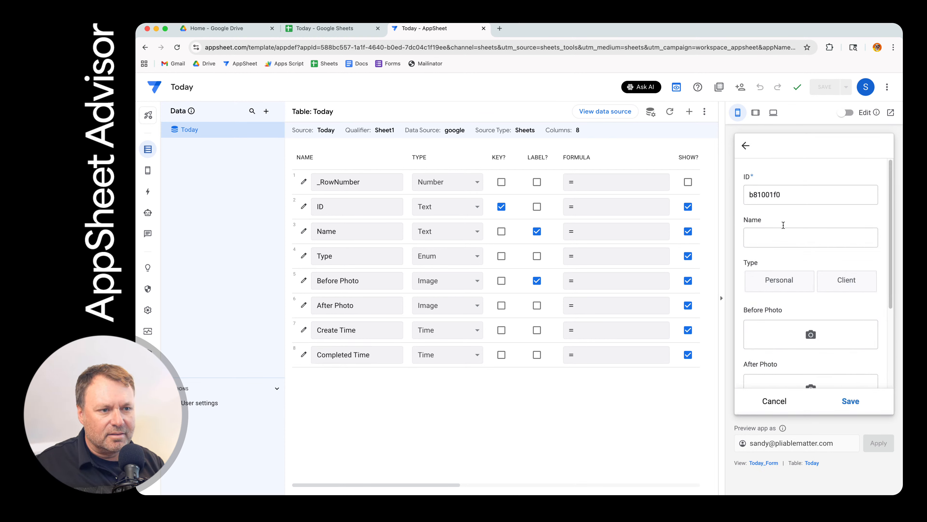
click(775, 239)
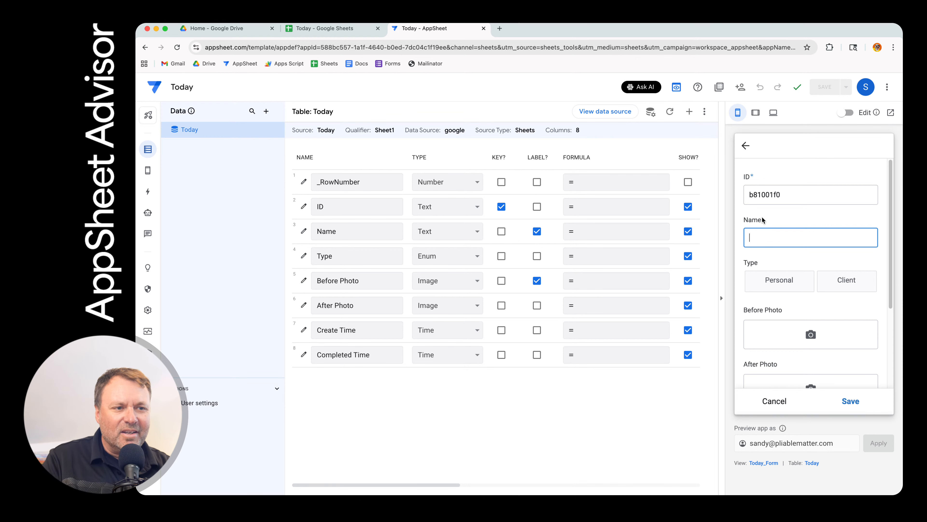
scroll(763, 225, down, 3)
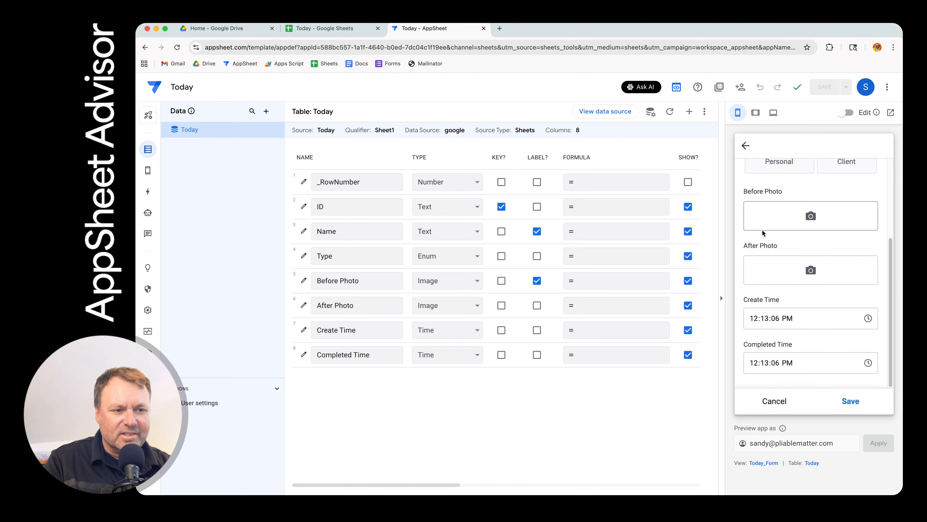
scroll(762, 230, up, 3)
double_click(764, 197)
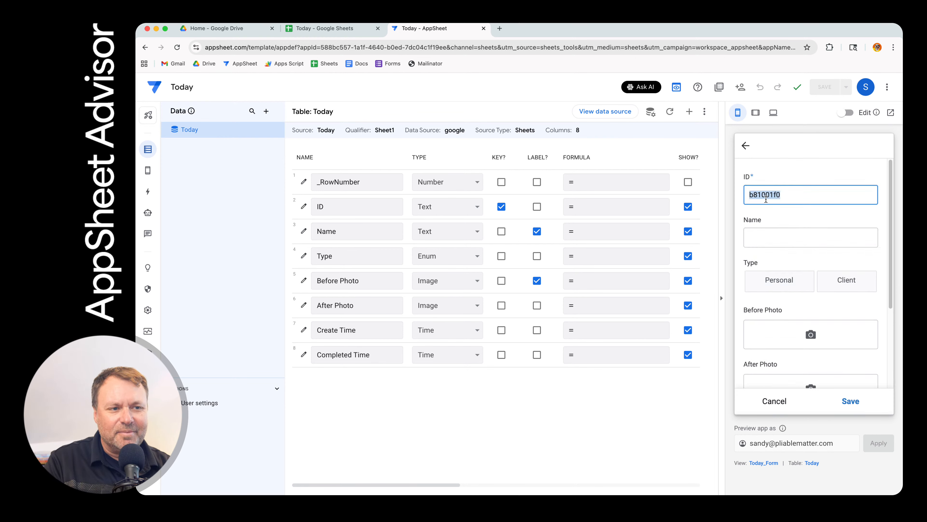
click(773, 197)
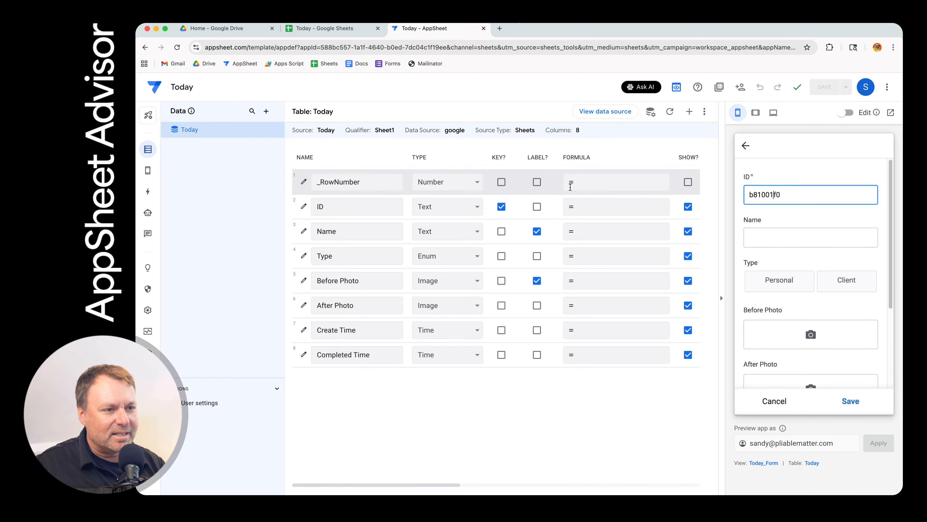
Hide the ID column in the Today table, save the app and check the form preview
click(688, 208)
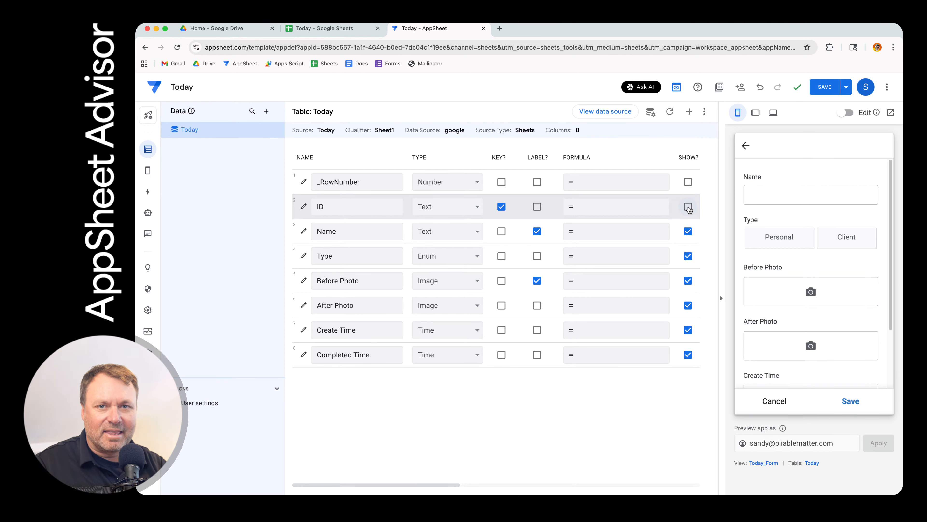
click(824, 88)
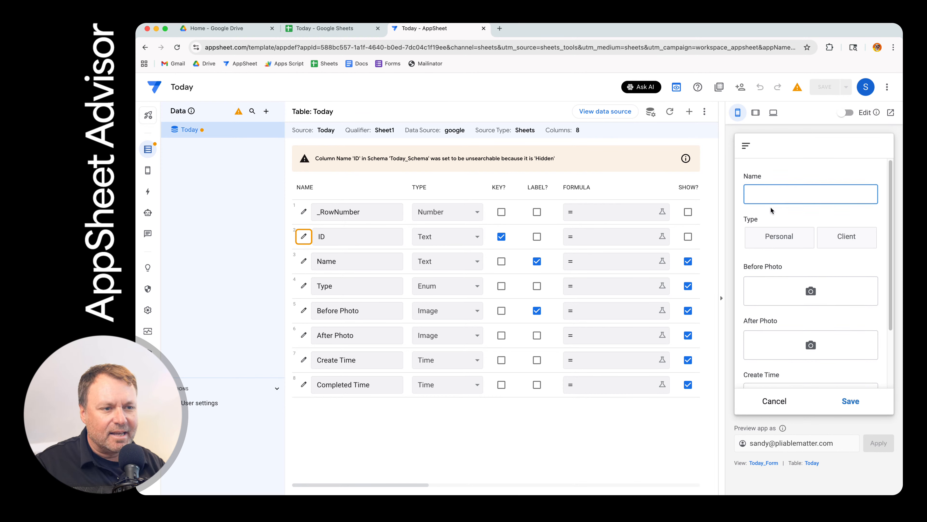
scroll(771, 207, down, 1)
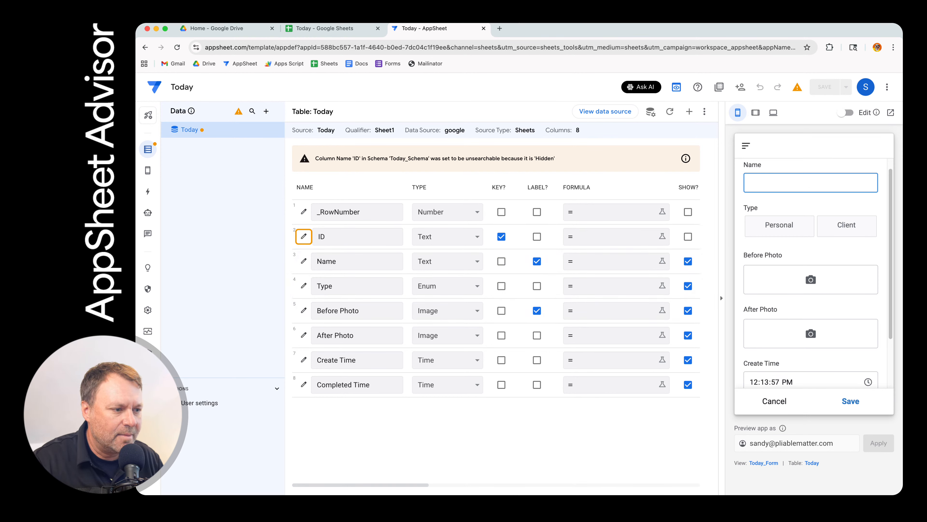
Set the initial value formula of the Type column in the Today table to "Personal"
drag(376, 485, 327, 485)
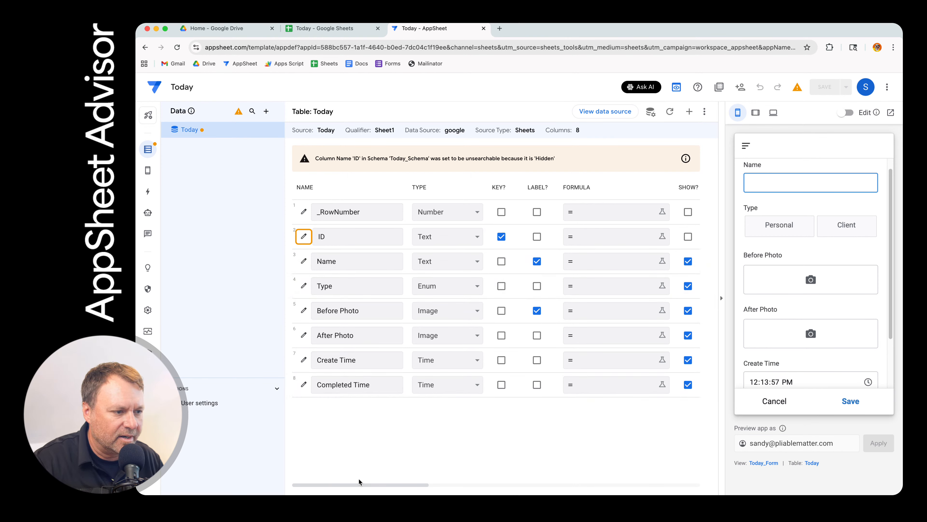
drag(362, 486, 528, 489)
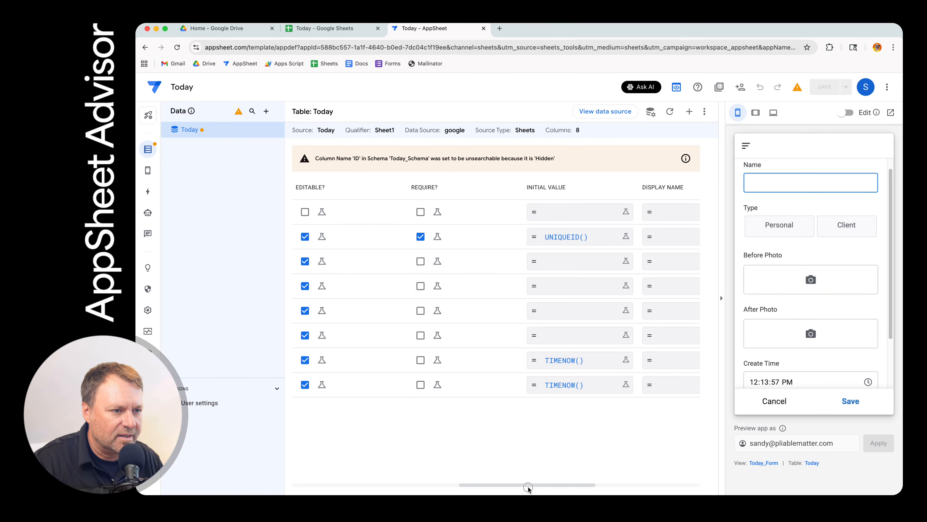
click(558, 285)
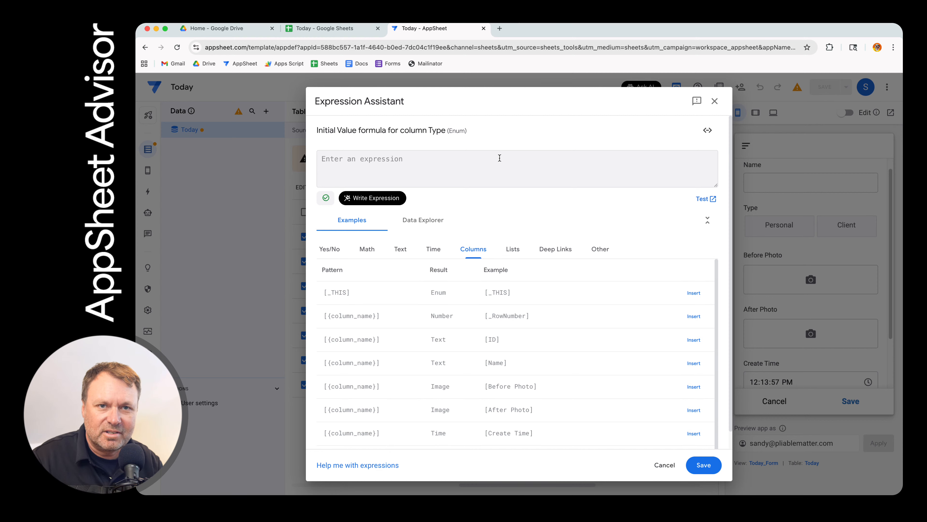
text(")
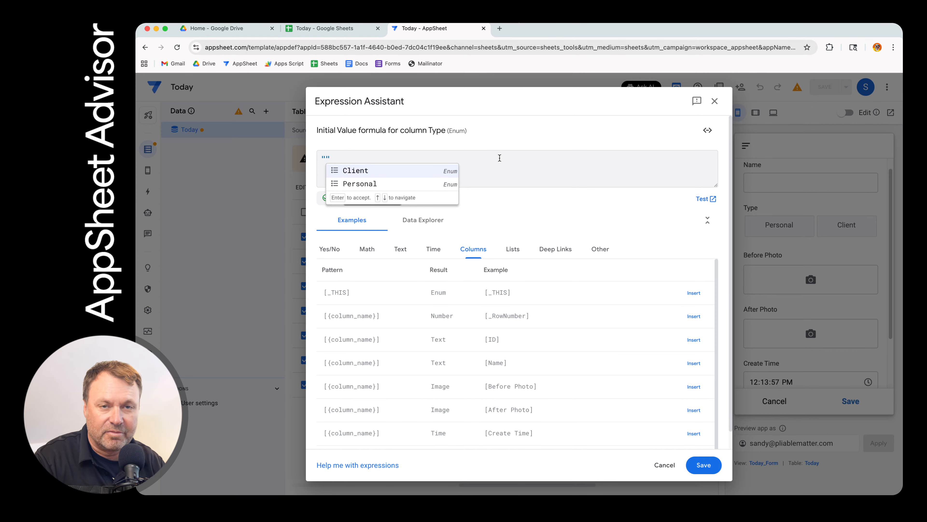
key(Down)
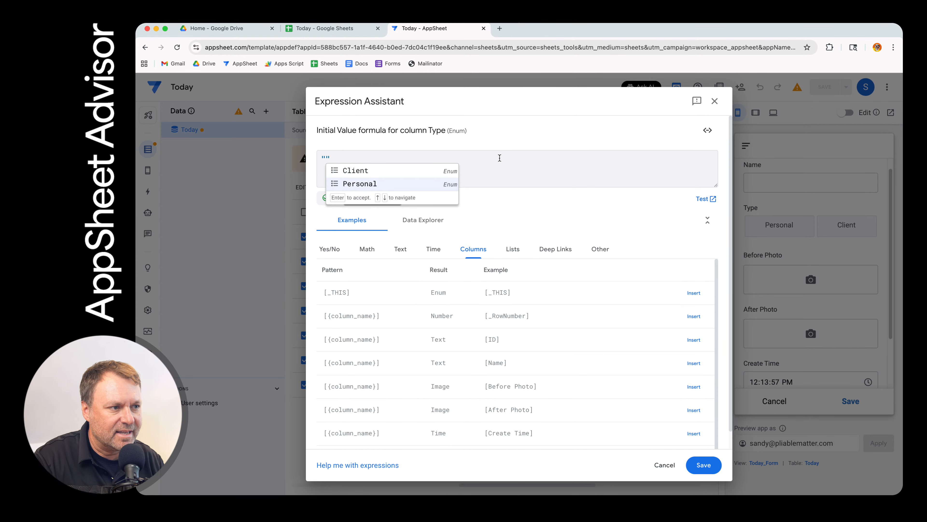
key(Return)
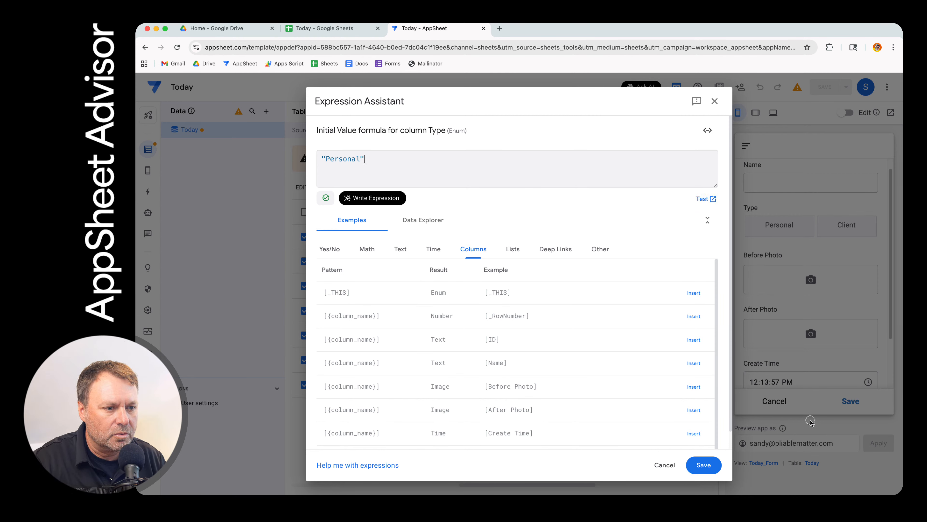
click(697, 472)
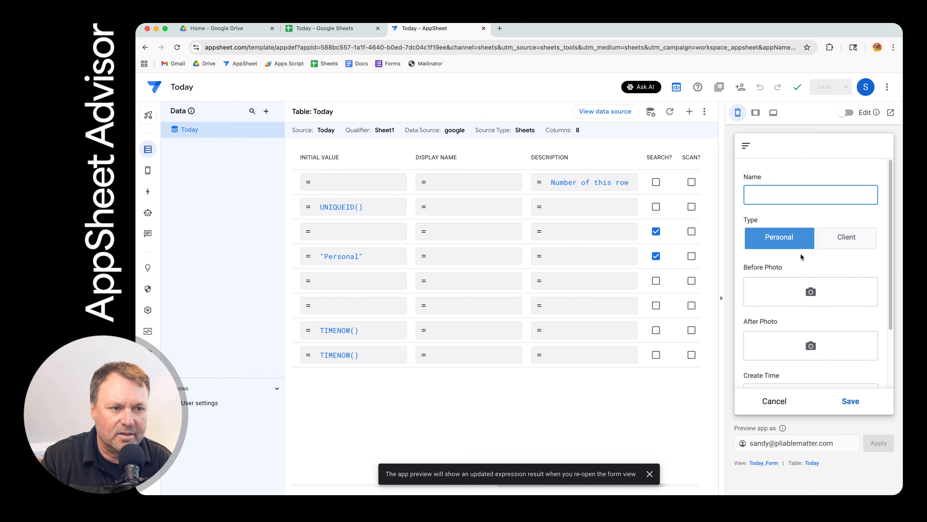
Review the remaining fields of the preview form, opening the Before Photo file chooser and cancelling it
scroll(799, 263, down, 2)
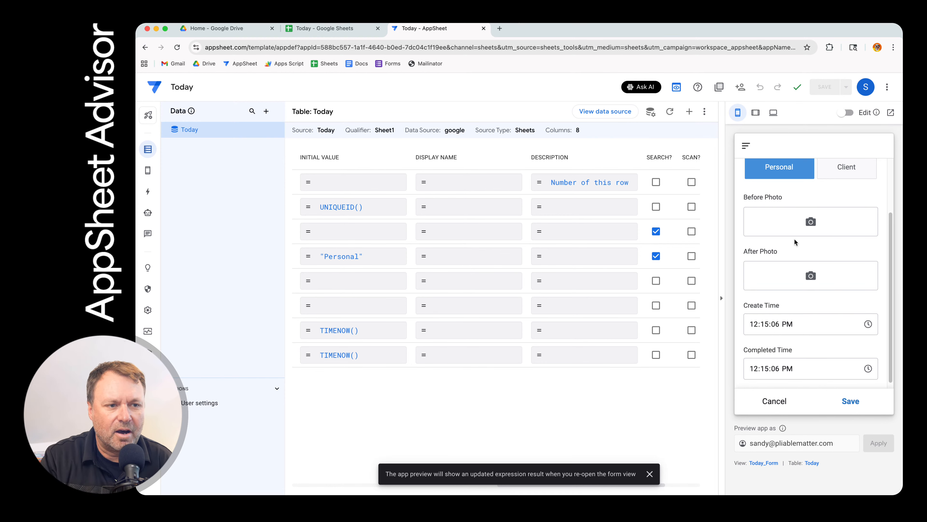
click(822, 221)
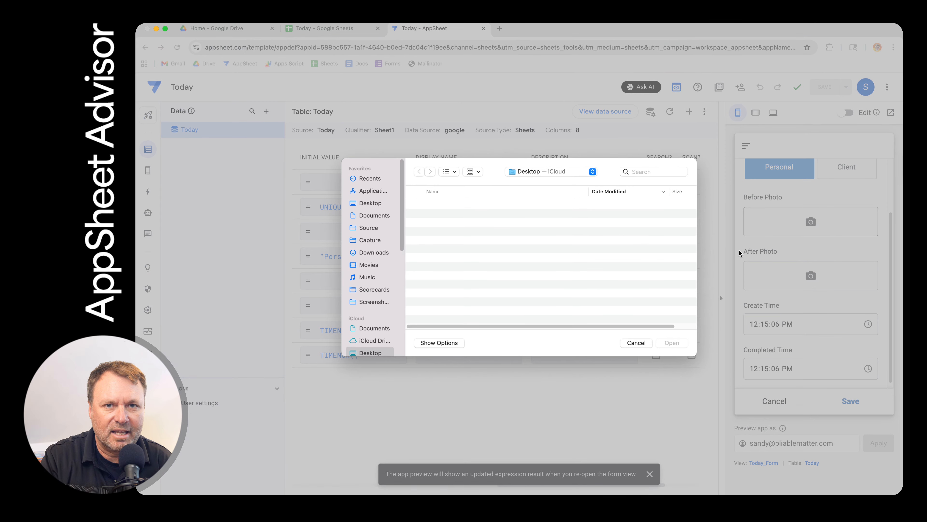
click(640, 342)
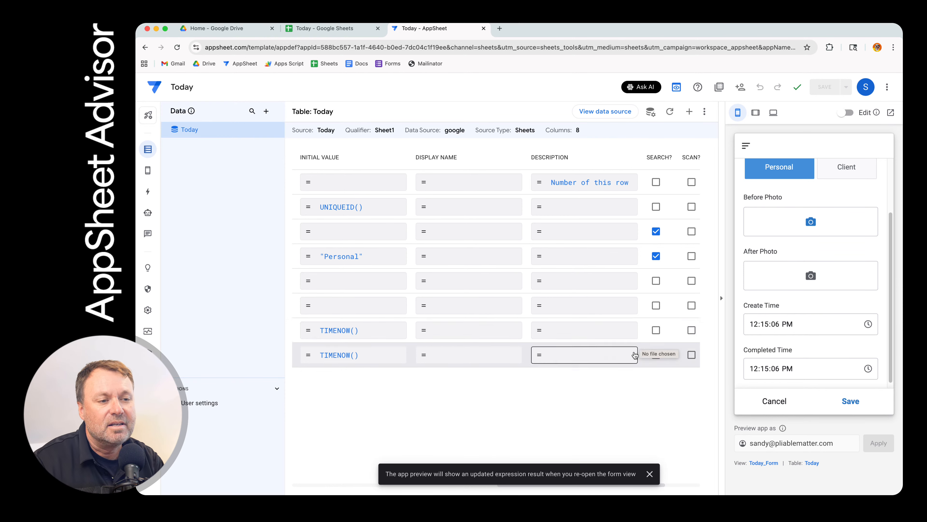
scroll(759, 268, down, 1)
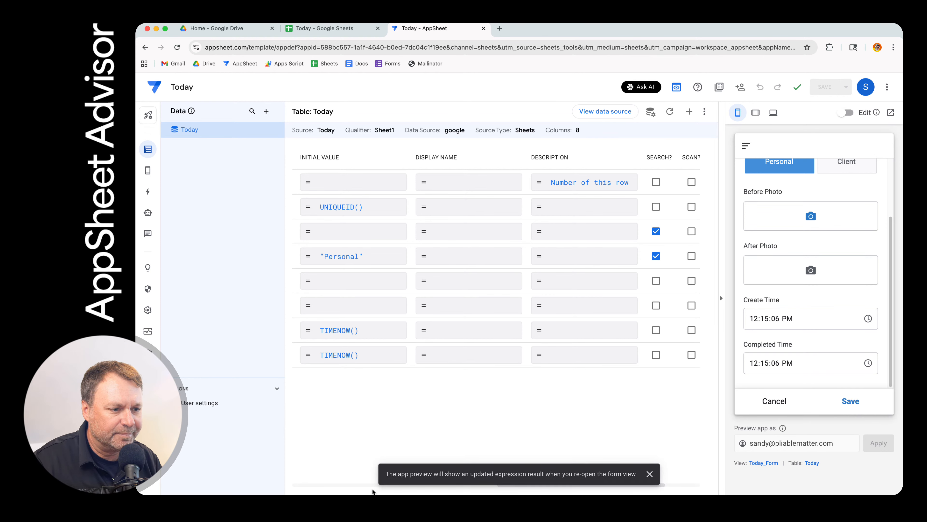
Hide the Create Time and Completed Time columns in the Today table and save the app
drag(515, 485, 403, 489)
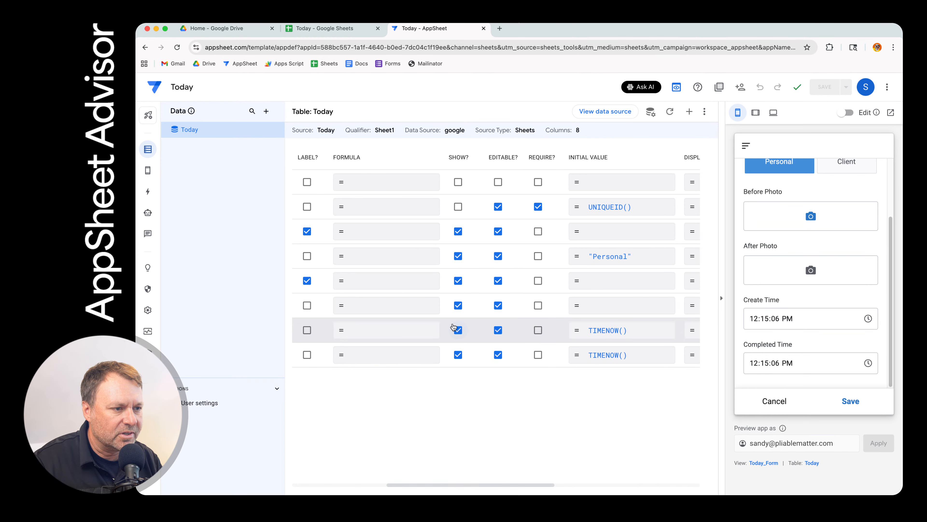
click(458, 332)
click(458, 354)
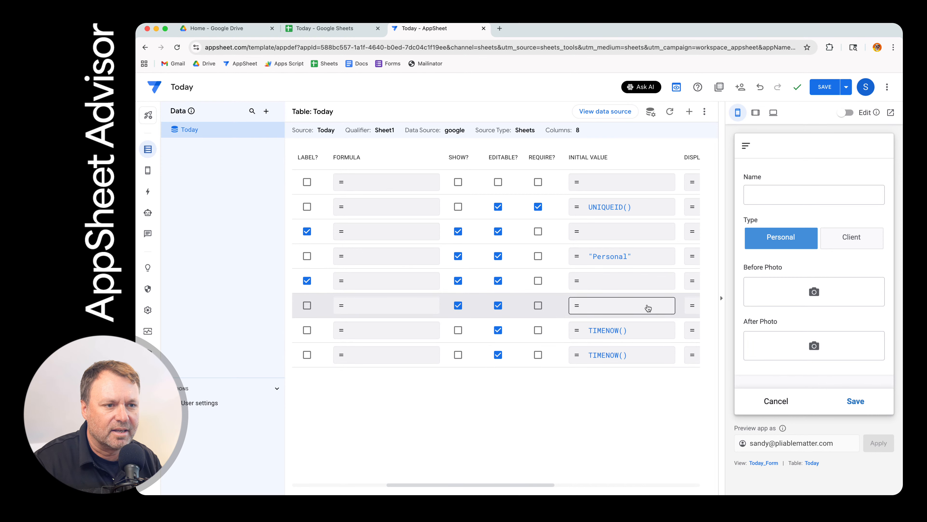
click(829, 92)
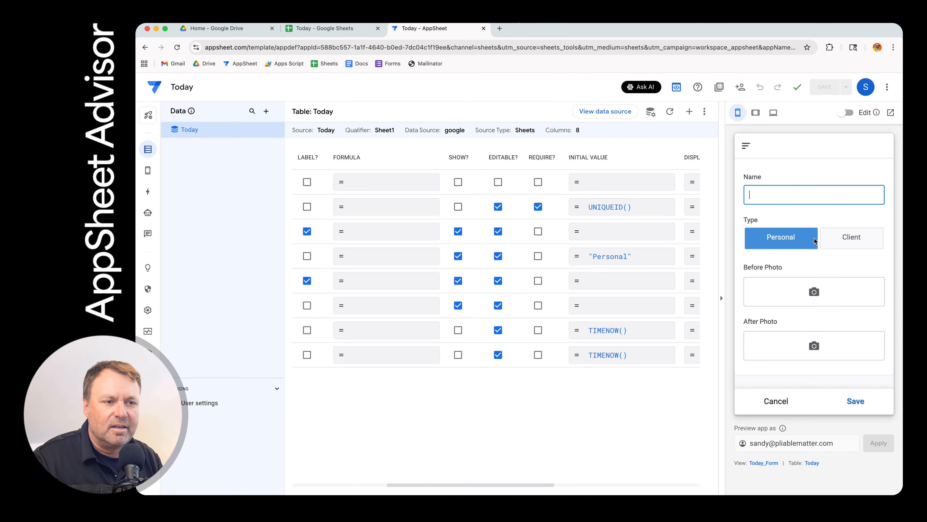
Enter Grocery Store as the name in the preview's new record form and save the record
text(G)
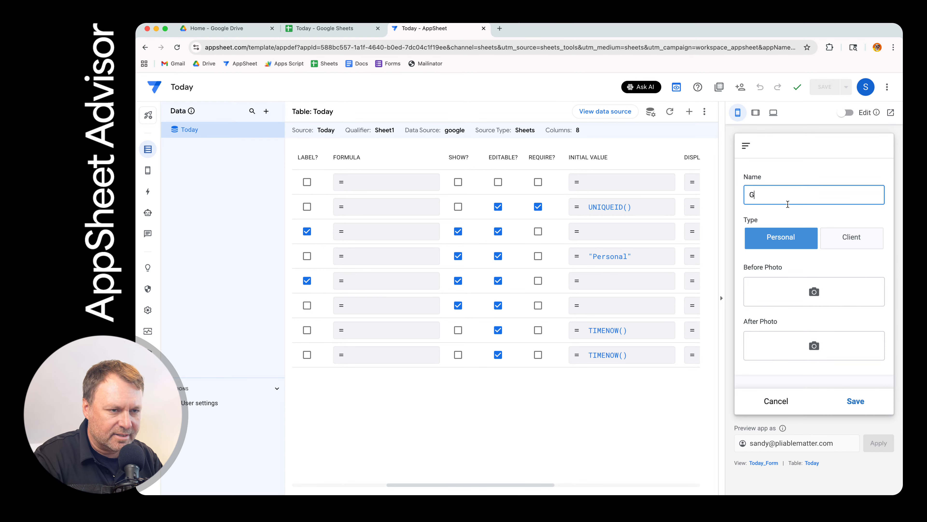
key(BackSpace)
text(Grove)
key(BackSpace)
key(BackSpace)
key(BackSpace)
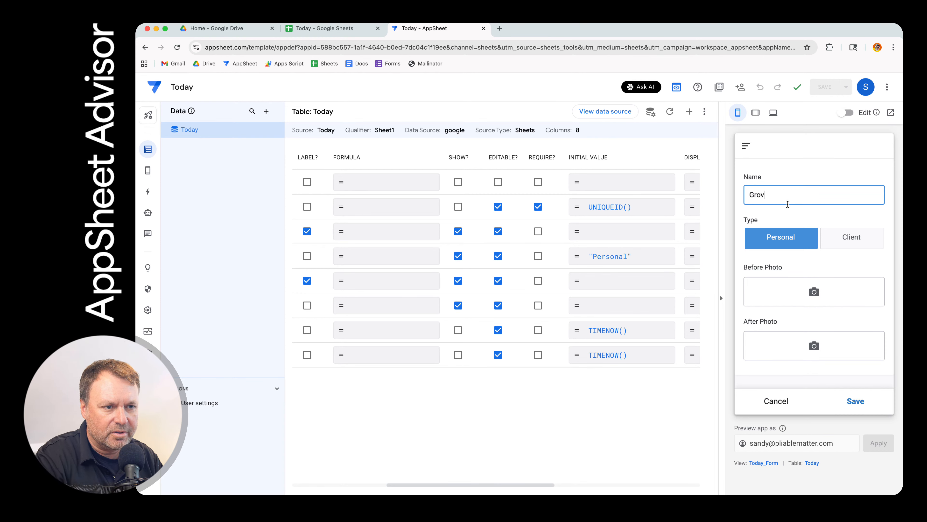
text(ocer)
text(ry)
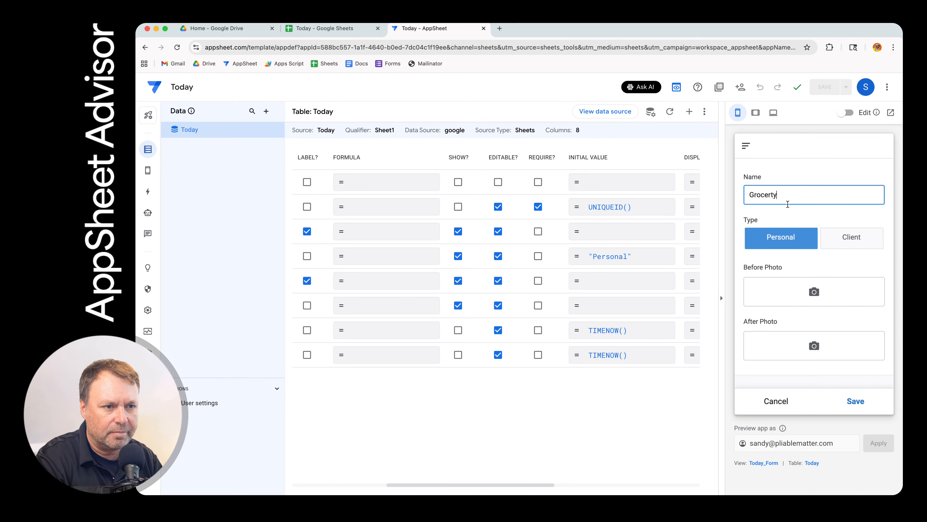
key(BackSpace)
key(BackSpace)
text(y)
key(BackSpace)
text(ry)
key(BackSpace)
key(BackSpace)
text(y Store)
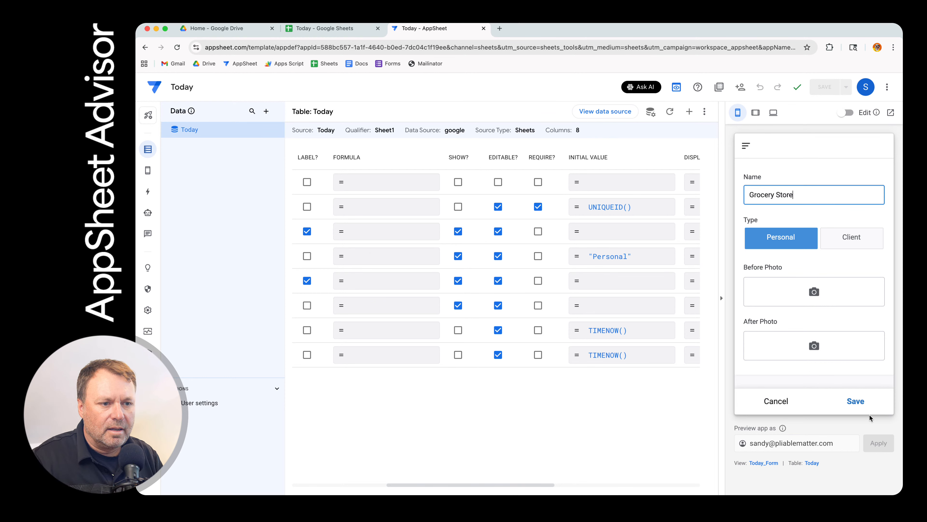
click(854, 400)
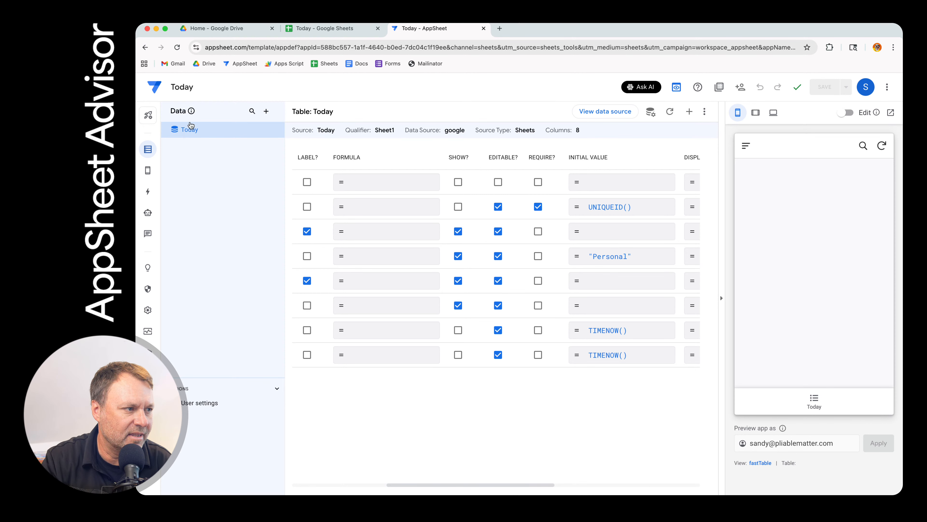
Open the system-generated Today_Form view and set its finish view to Today
mouse_move(148, 174)
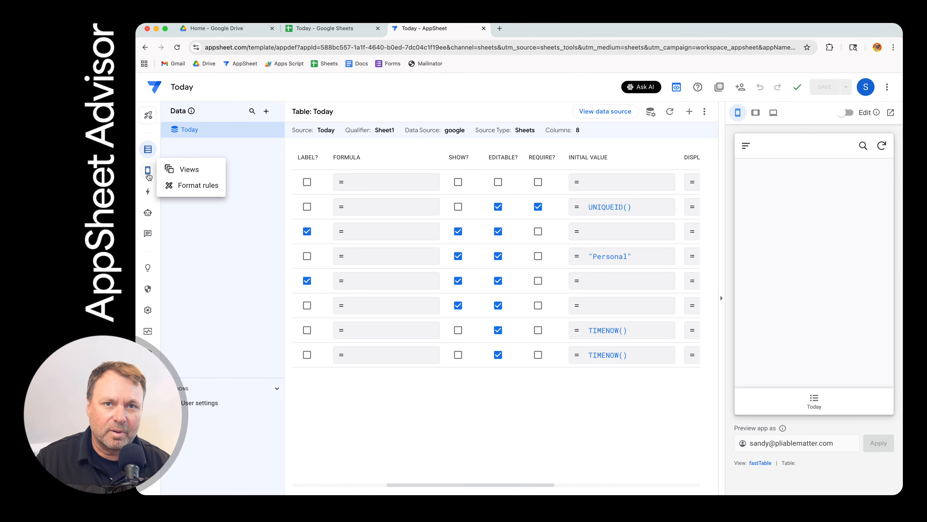
click(179, 169)
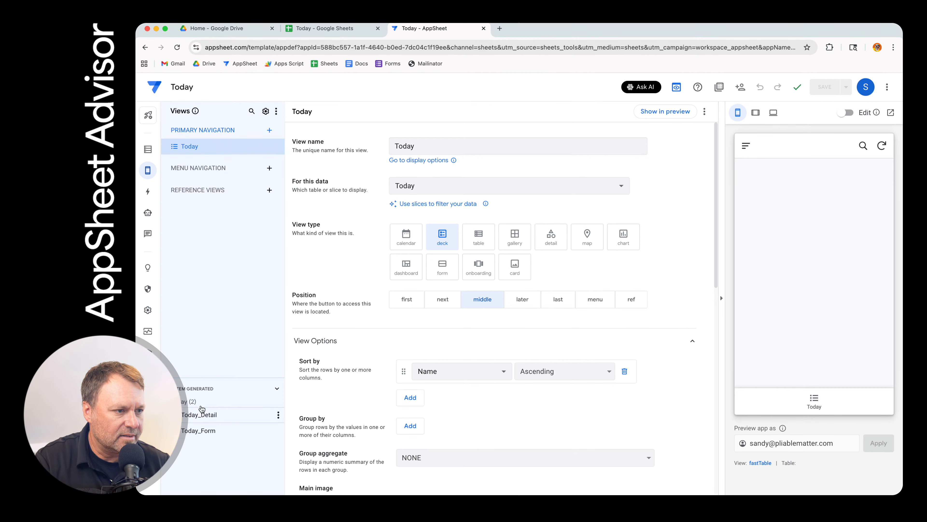
click(192, 431)
scroll(536, 373, down, 2)
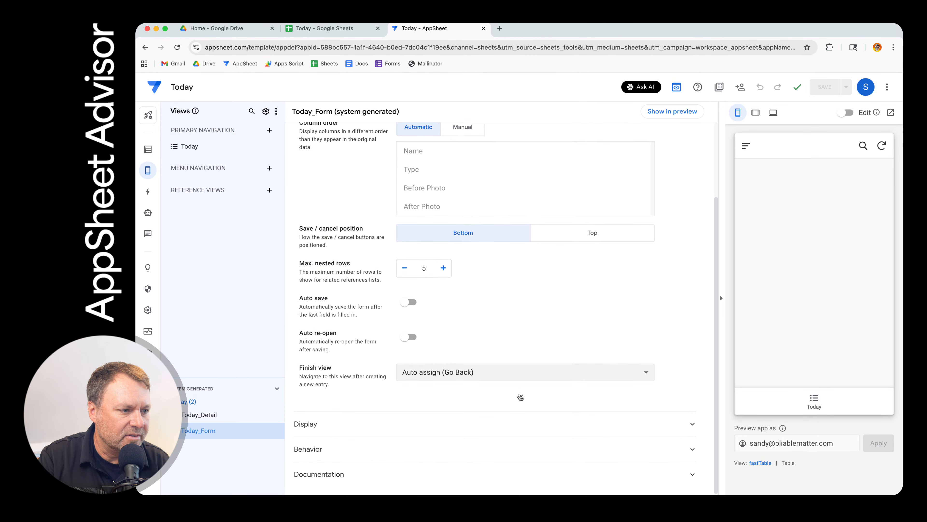
scroll(433, 314, down, 1)
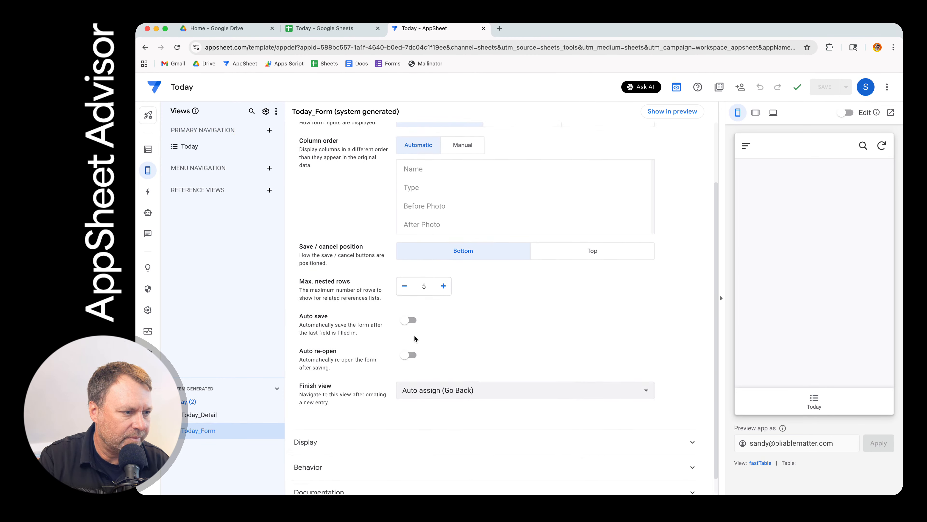
scroll(414, 335, down, 1)
click(368, 425)
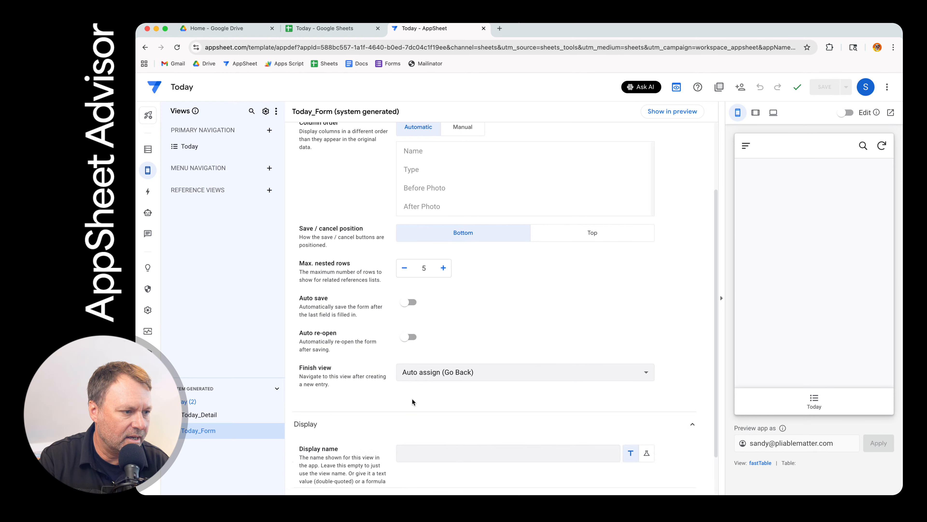
click(352, 371)
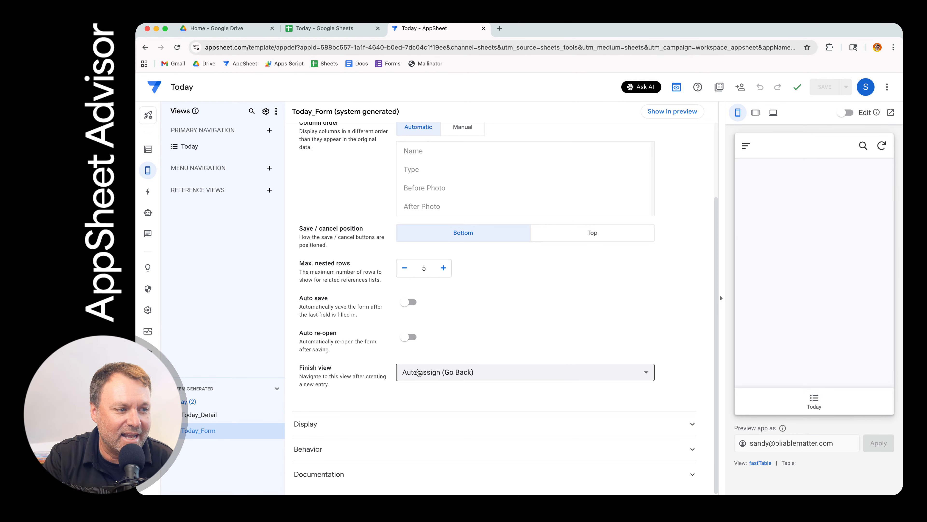
click(419, 372)
click(424, 399)
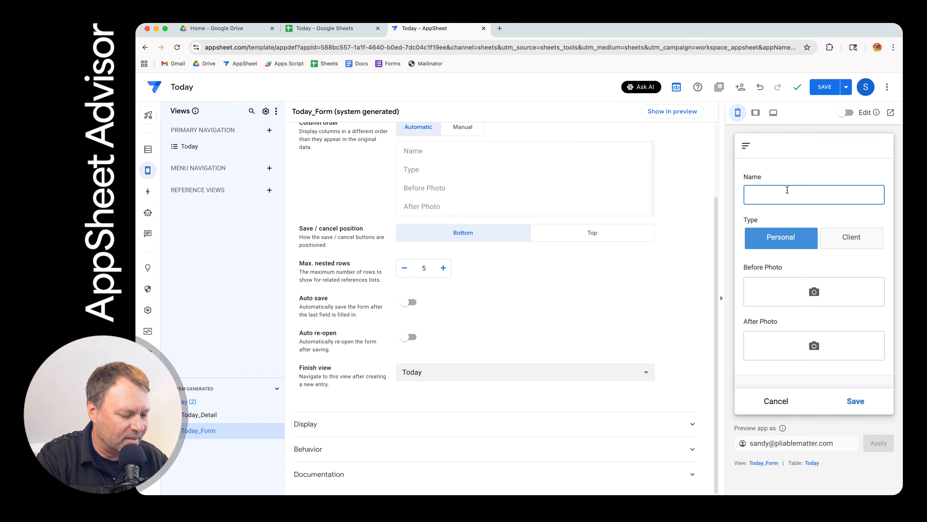
Save a new record named Drop off dog in the preview form and show the Today view
text(Drop off )
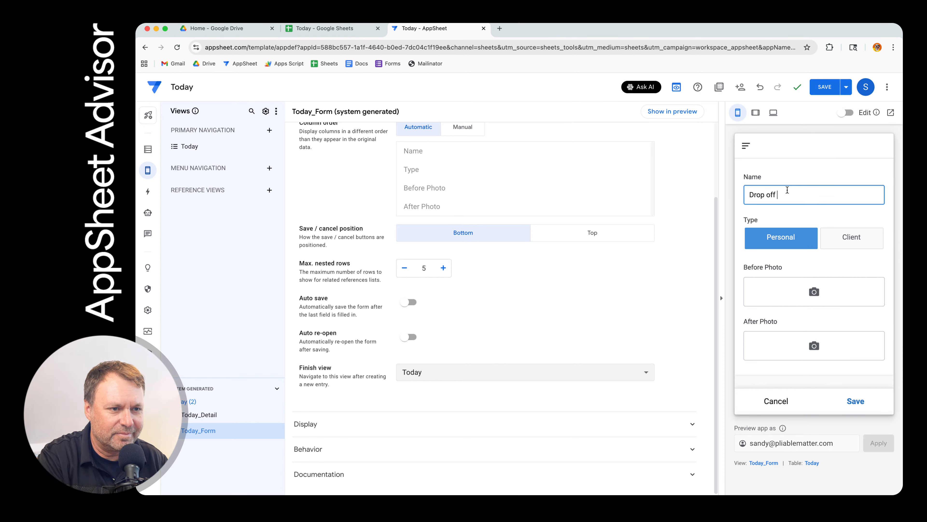
text(dog)
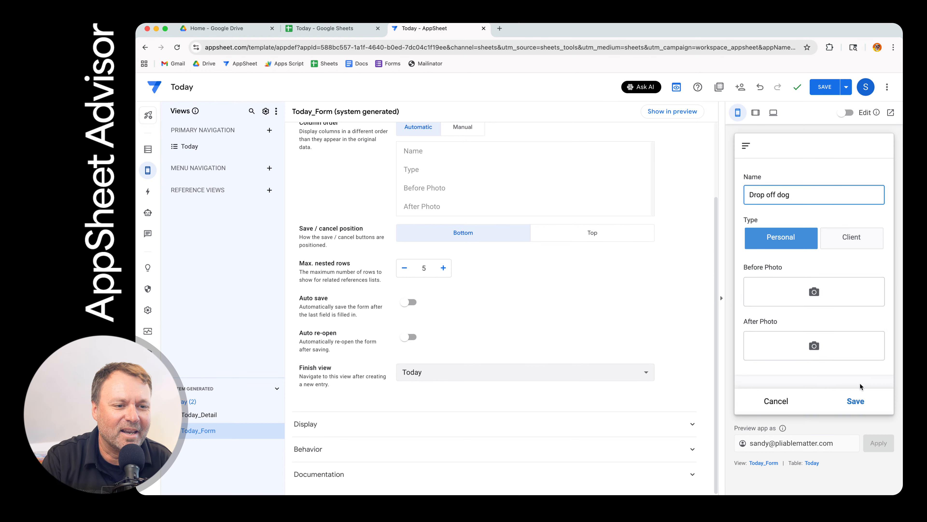
click(856, 401)
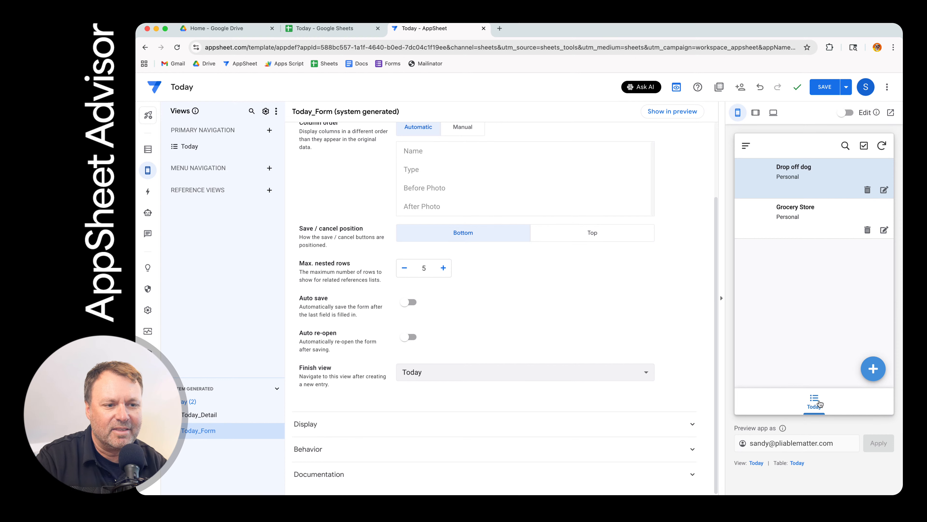
click(819, 403)
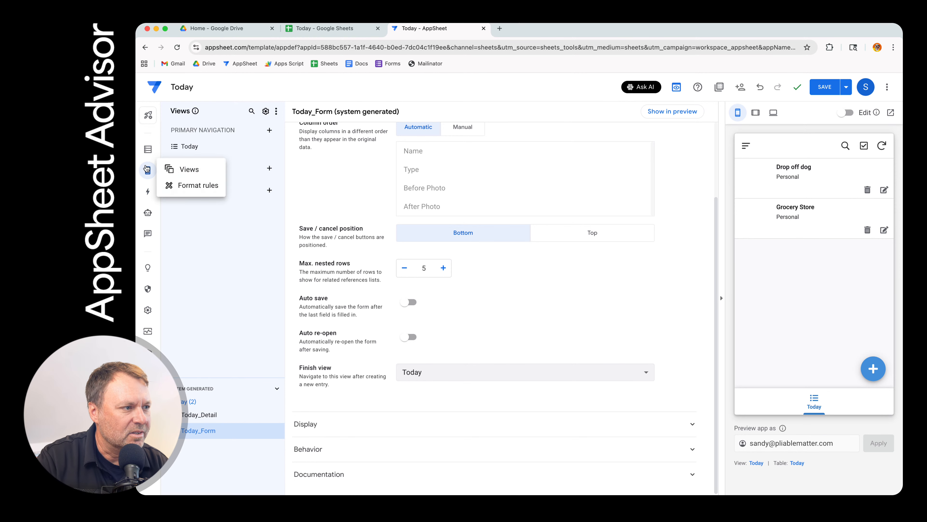
Check which entries the app's navigation menu offers in the preview, and close the menu again
click(167, 173)
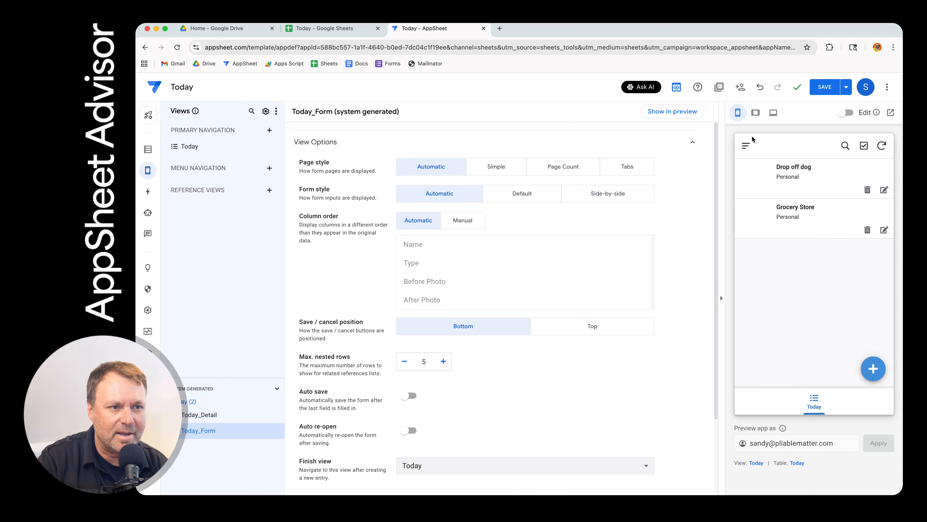
click(746, 146)
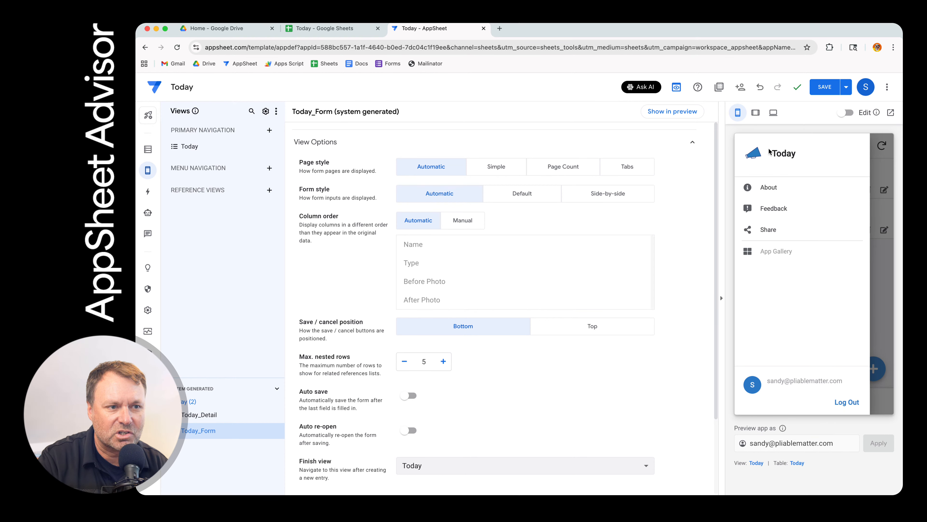
click(879, 176)
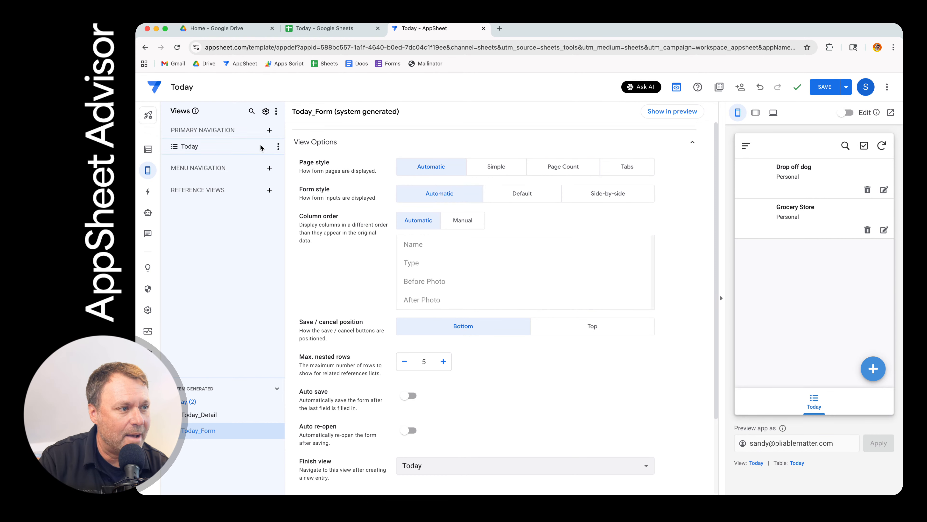
Check which navigation groups the Today view can be moved to, leaving its placement as it is
click(278, 146)
mouse_move(298, 187)
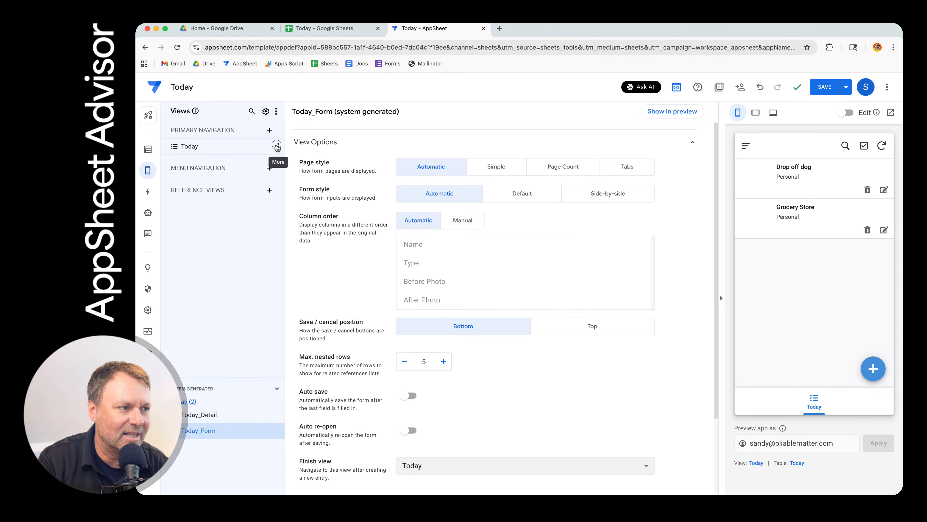
click(278, 146)
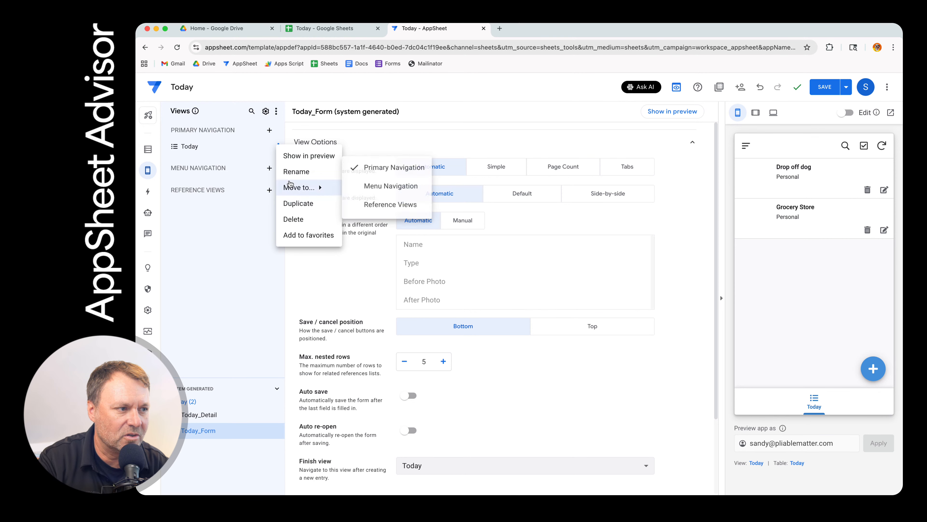
click(222, 265)
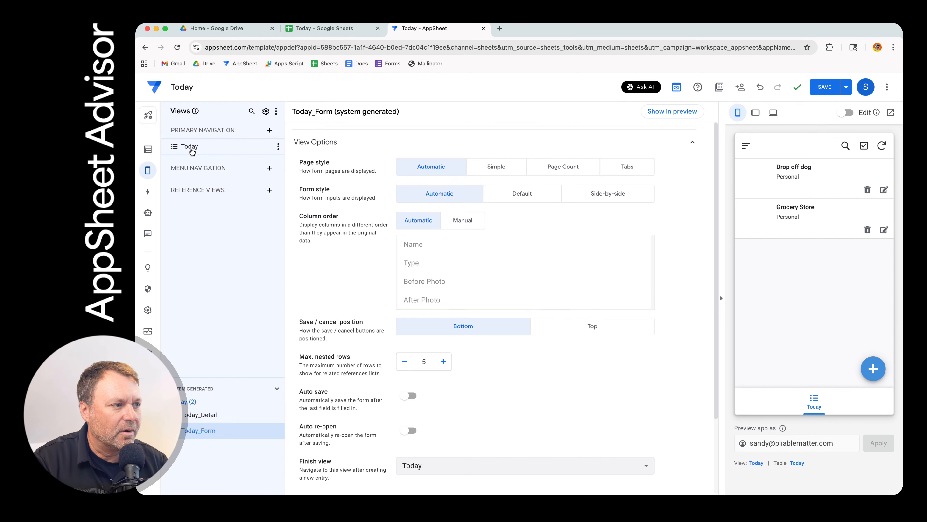
Search the Today view's display icons for calendar, choose the outlined calendar with a check mark, and save the app
click(189, 147)
scroll(343, 272, down, 6)
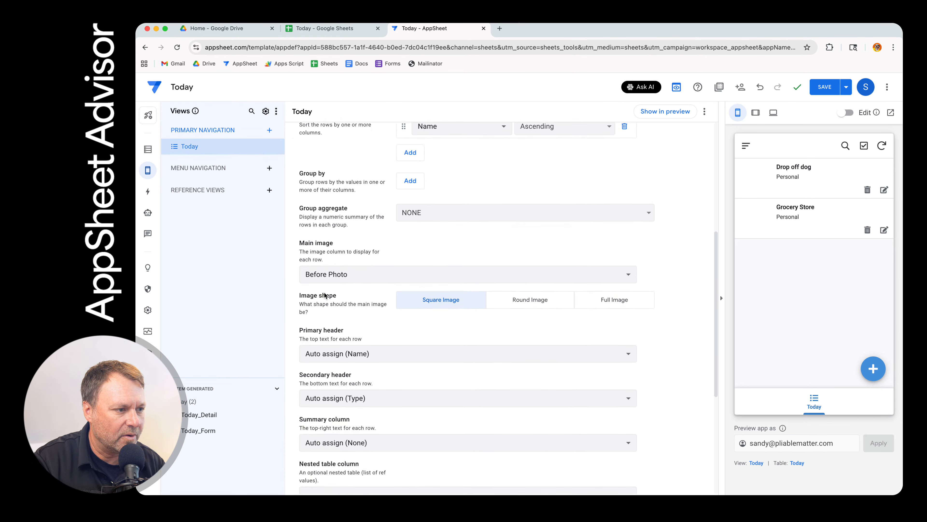
scroll(329, 299, down, 6)
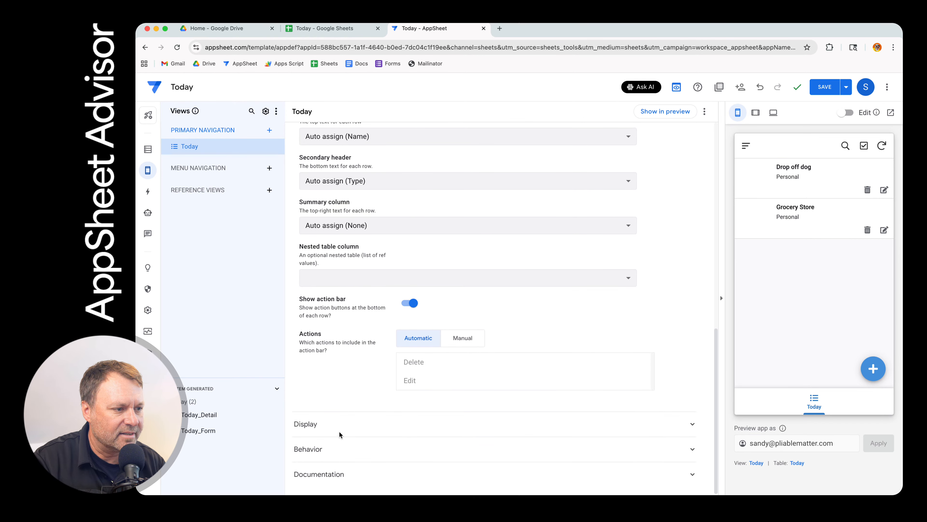
click(339, 430)
scroll(449, 233, down, 5)
click(448, 233)
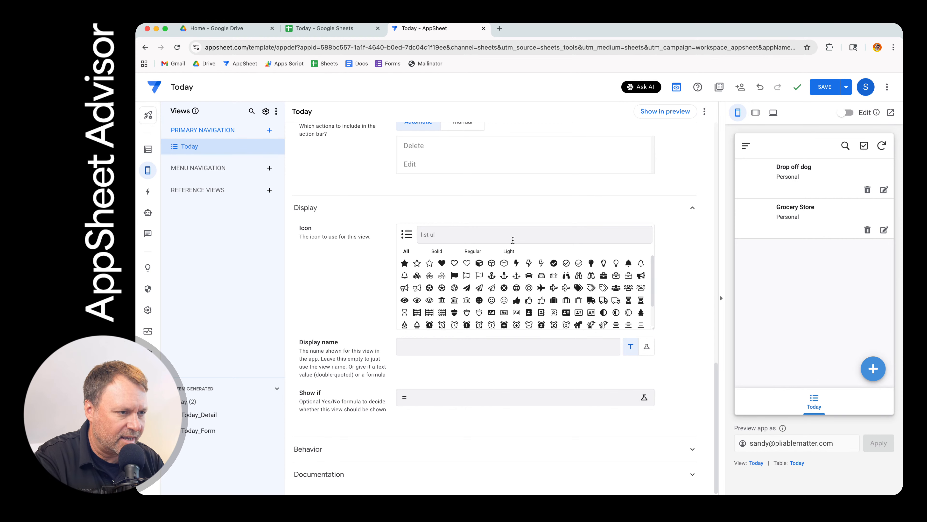
text(calendar)
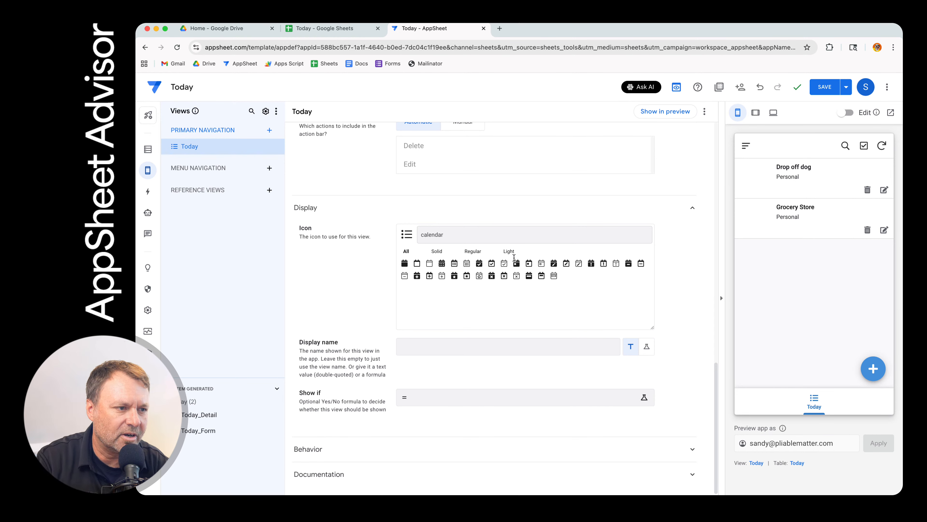
click(492, 264)
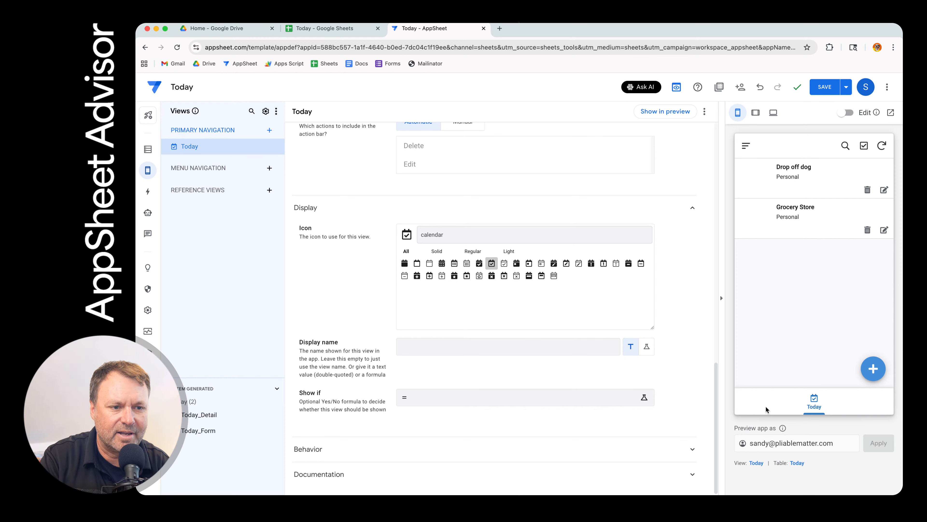
click(831, 93)
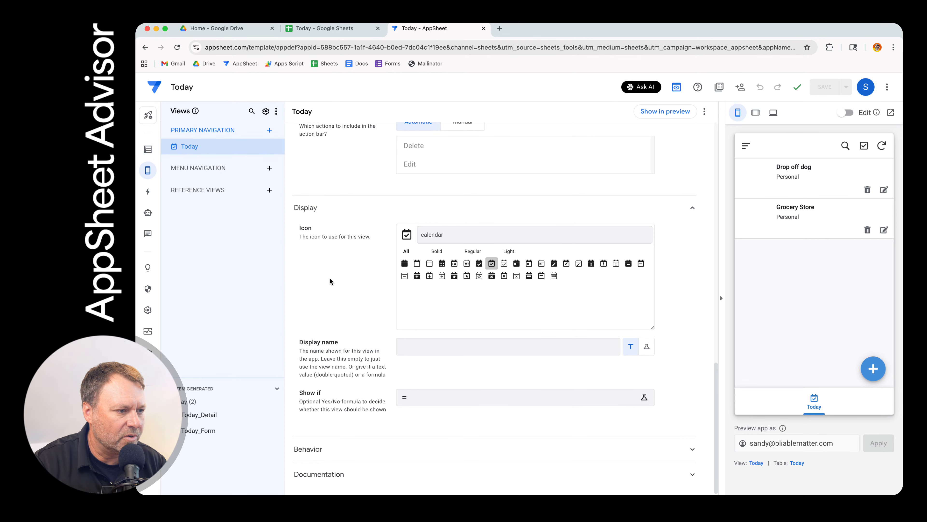
Set the Today view's secondary header to None
scroll(380, 227, up, 15)
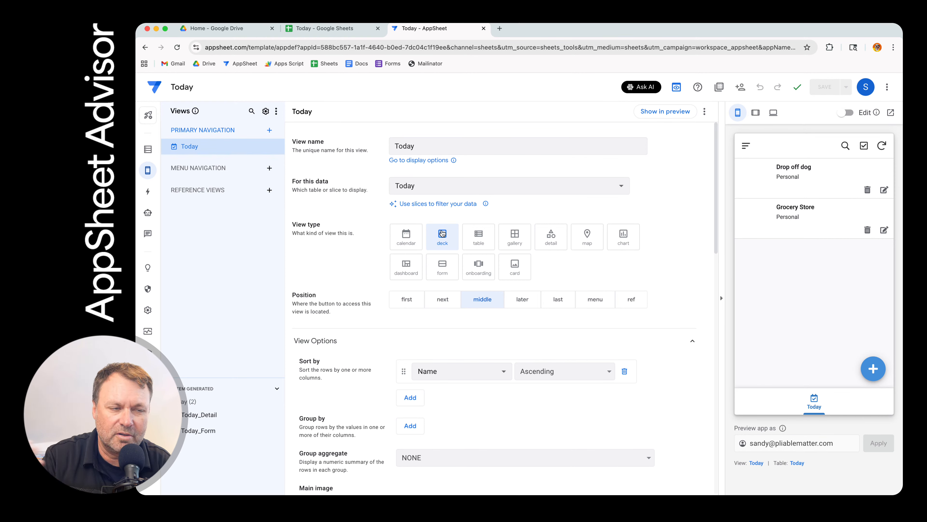
scroll(328, 341, down, 5)
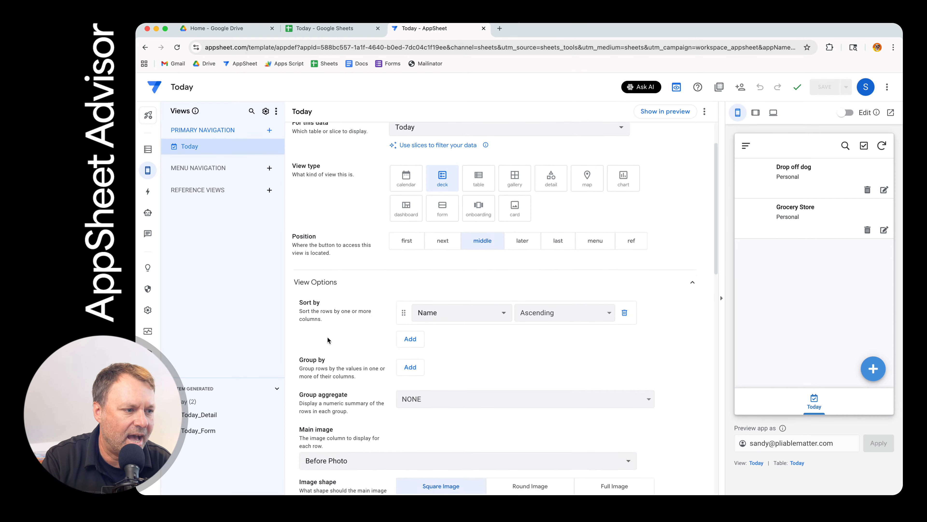
scroll(328, 341, down, 3)
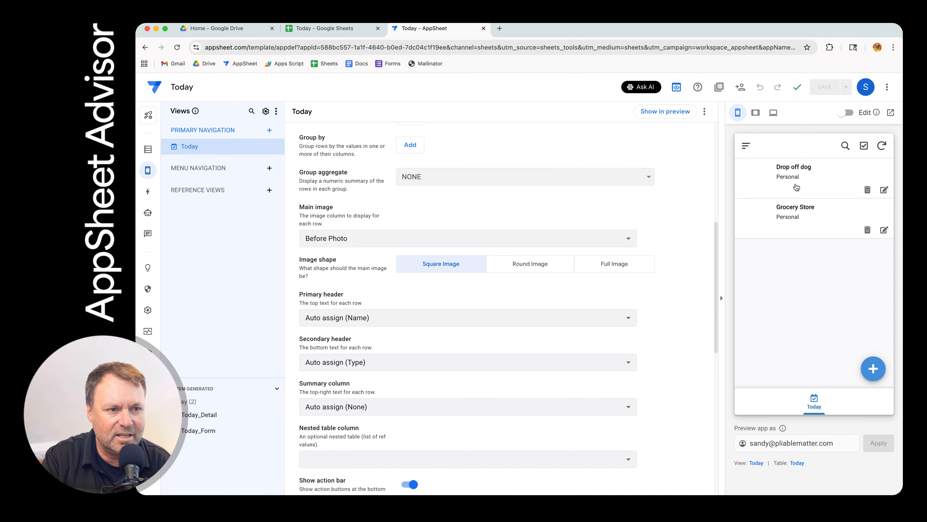
scroll(645, 351, down, 2)
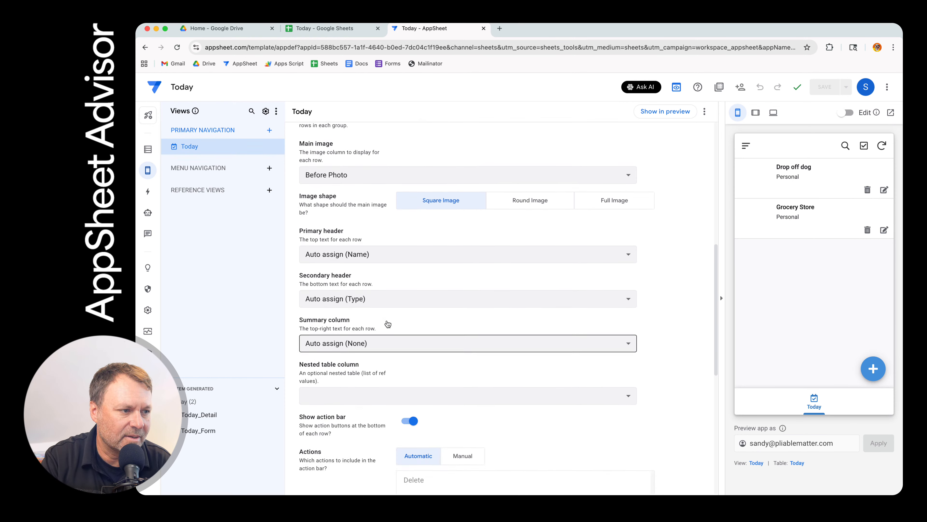
click(381, 298)
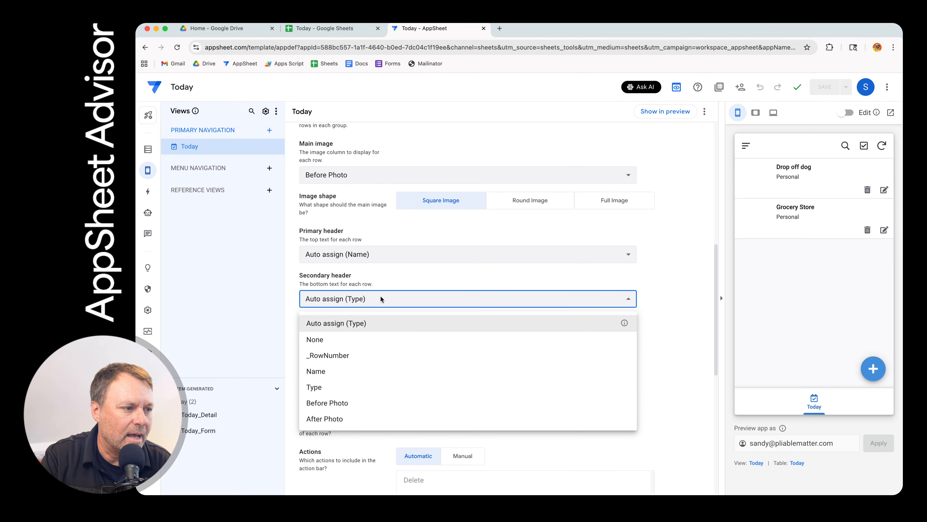
click(351, 343)
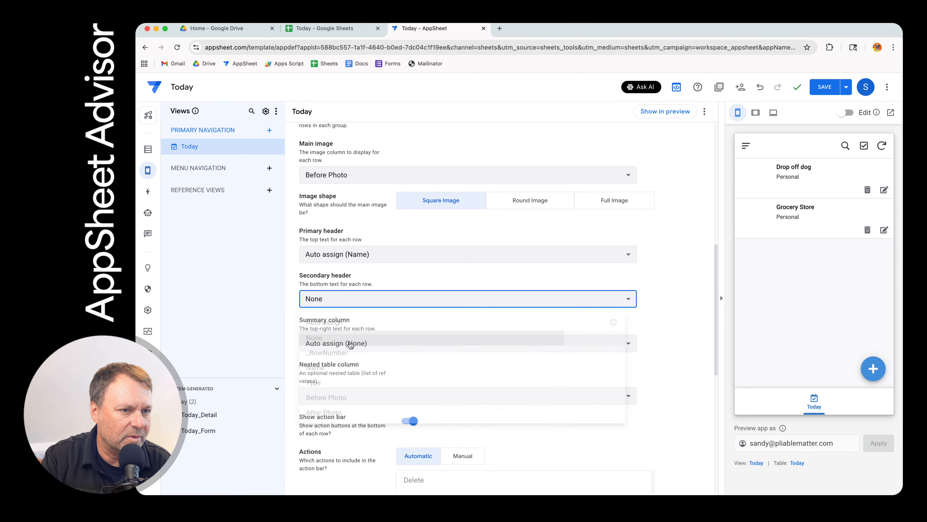
click(356, 299)
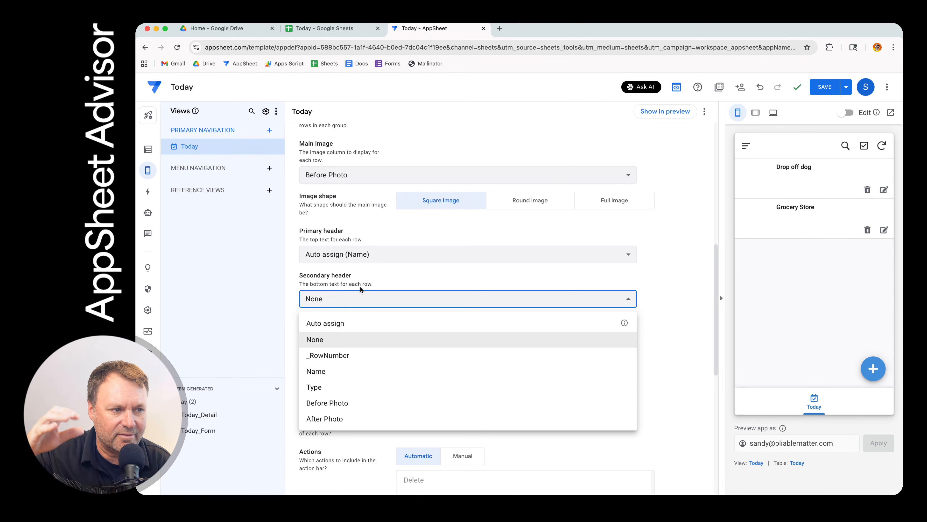
click(673, 277)
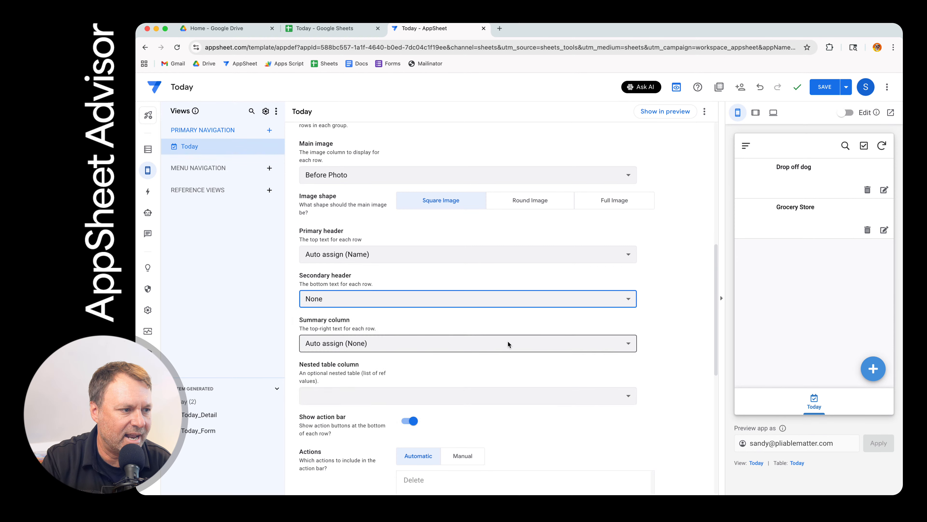
Set the Today view's summary column to None and turn off its action bar
scroll(420, 331, down, 1)
click(418, 331)
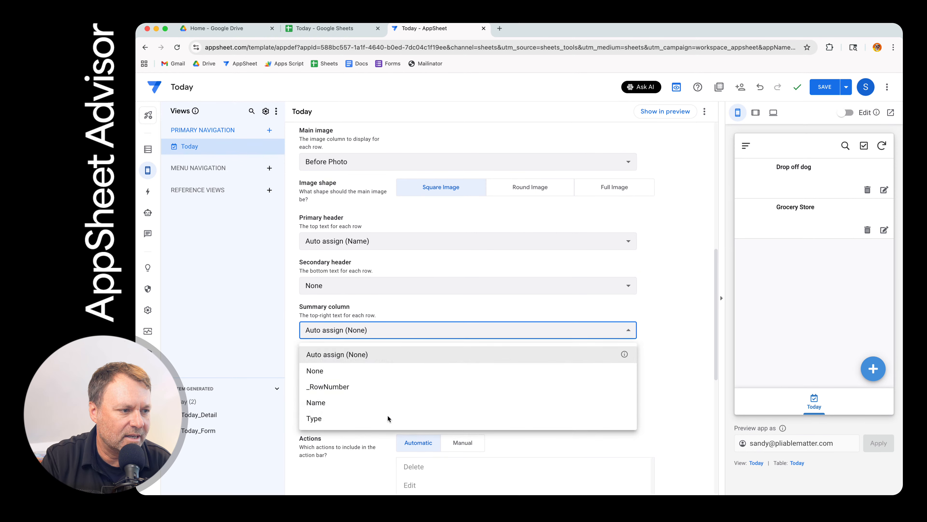
click(385, 370)
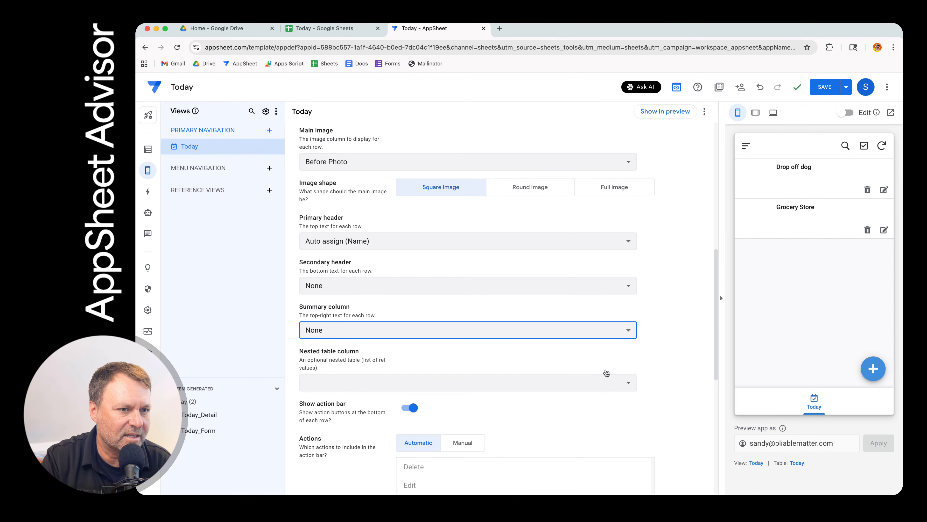
scroll(645, 373, down, 3)
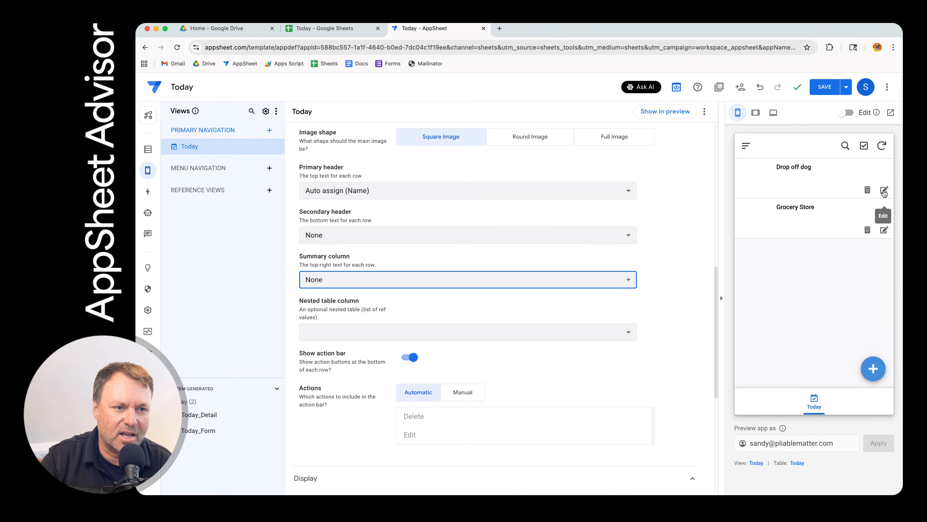
click(411, 357)
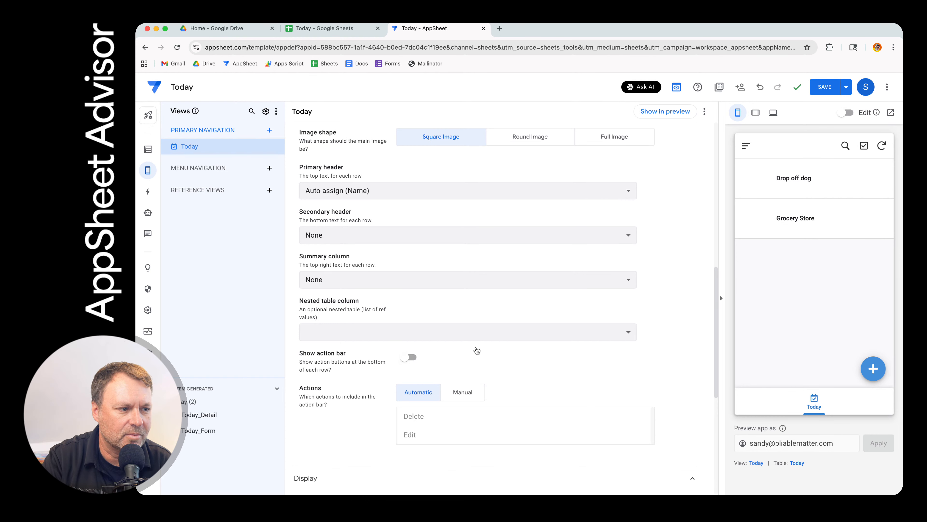
Set the Today view's main image to None
scroll(526, 359, down, 3)
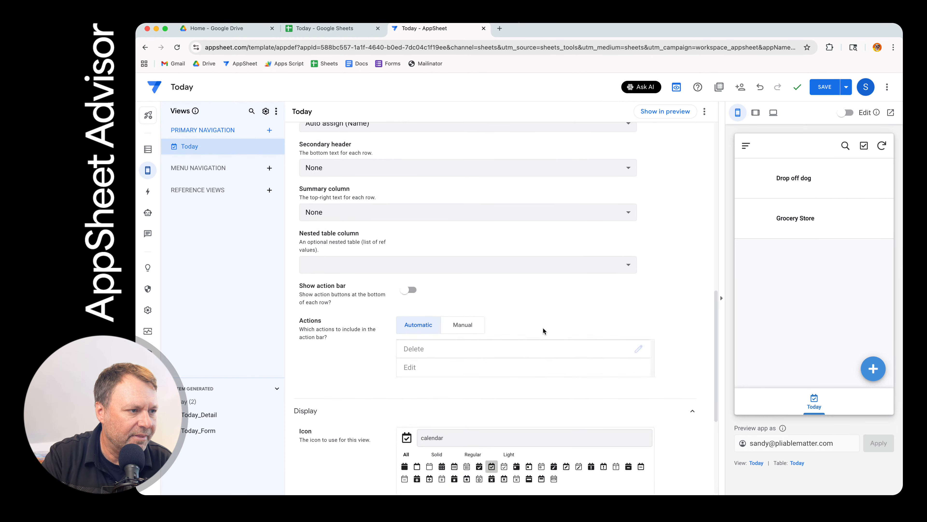
scroll(581, 364, up, 2)
scroll(580, 364, up, 2)
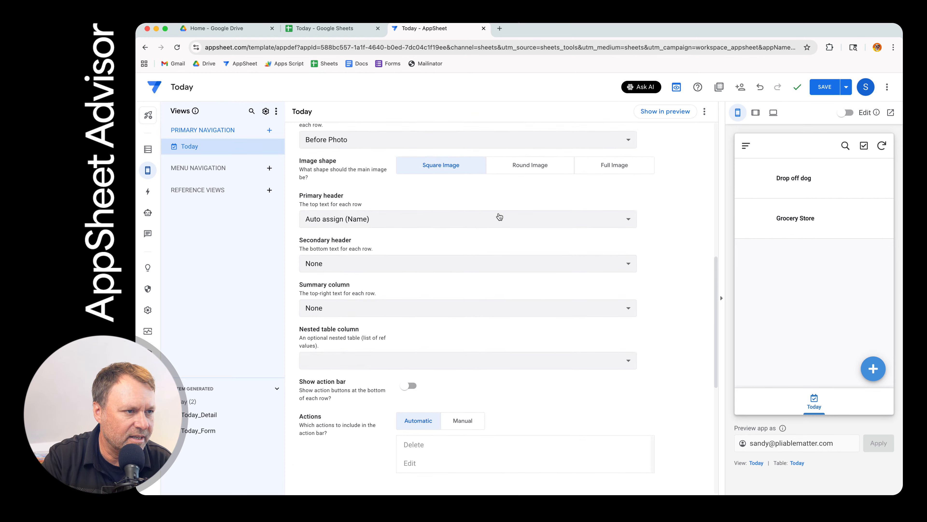
scroll(503, 247, up, 3)
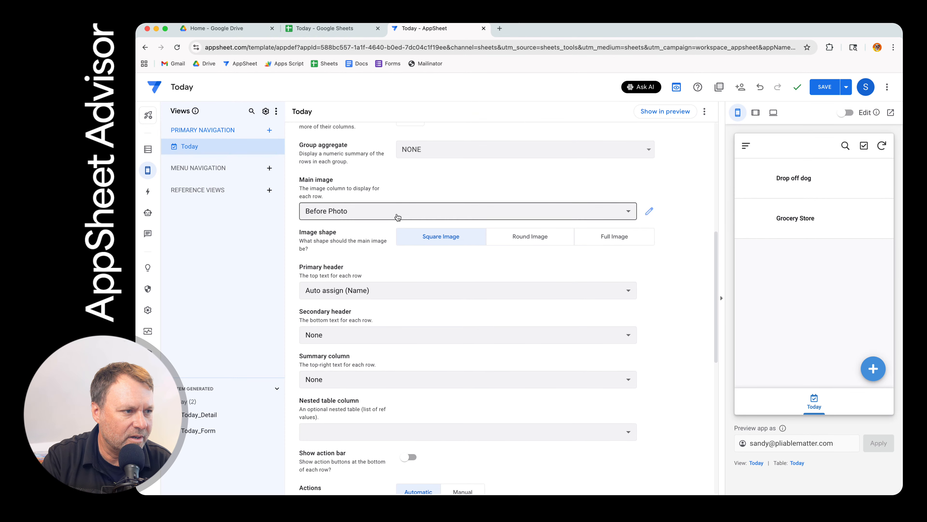
click(395, 213)
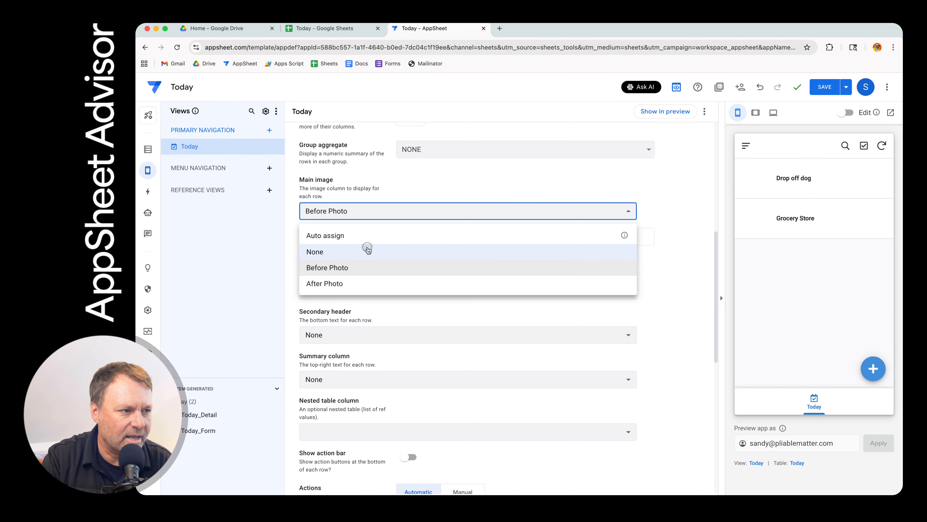
click(367, 250)
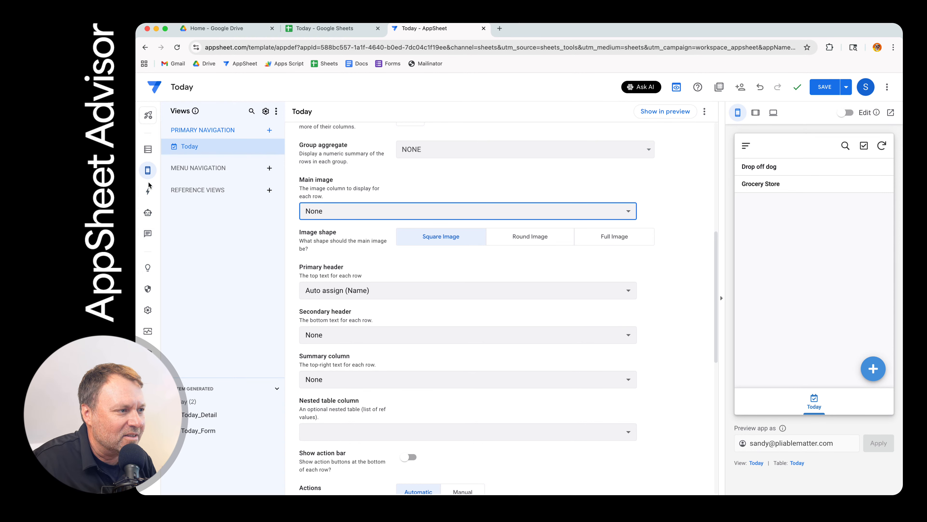
Create a new format rule for the Today table from scratch and name it Larger Name
click(148, 171)
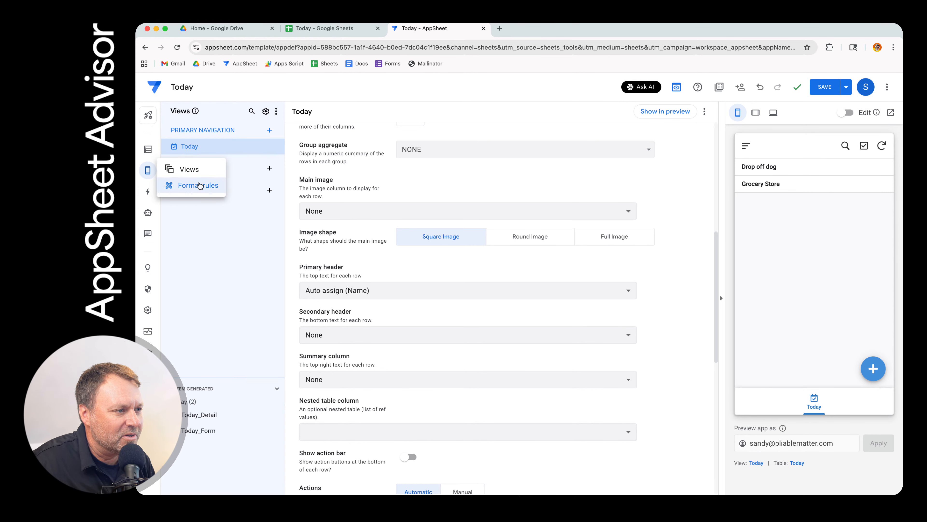
click(199, 185)
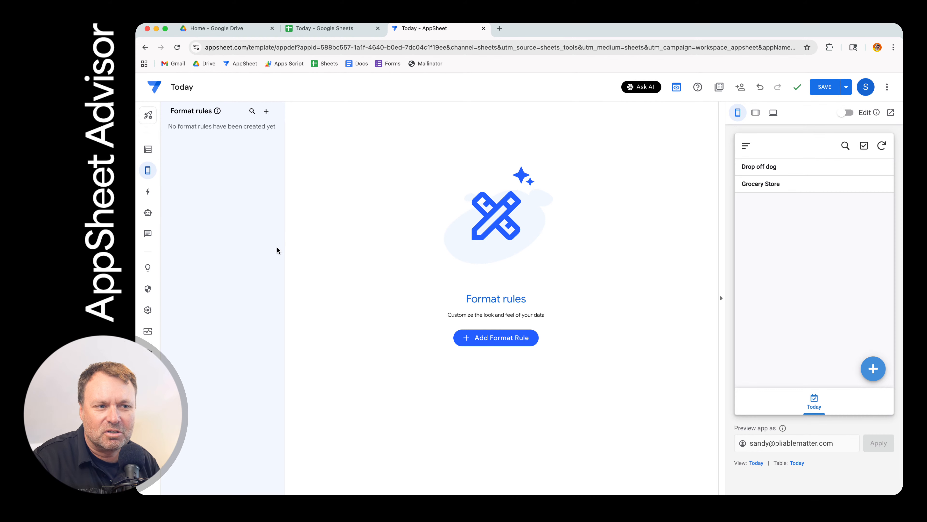
click(515, 344)
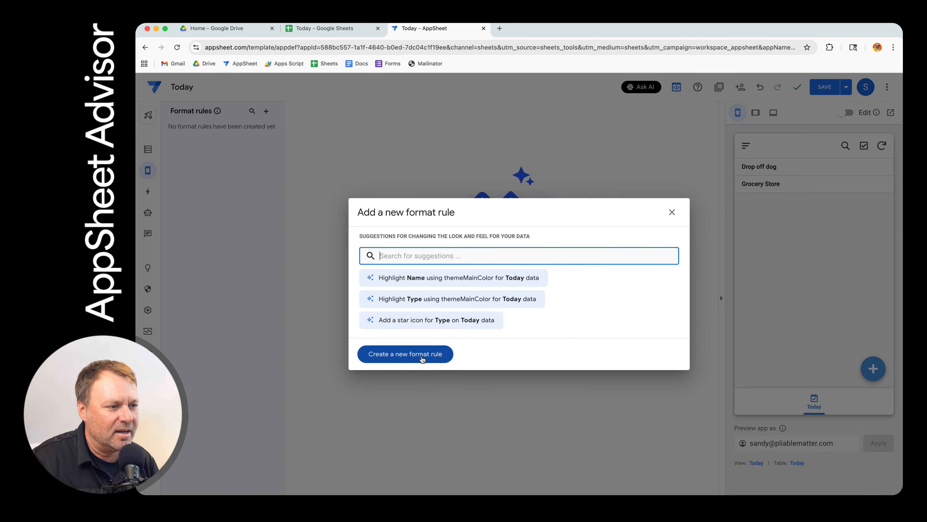
click(422, 359)
triple_click(457, 144)
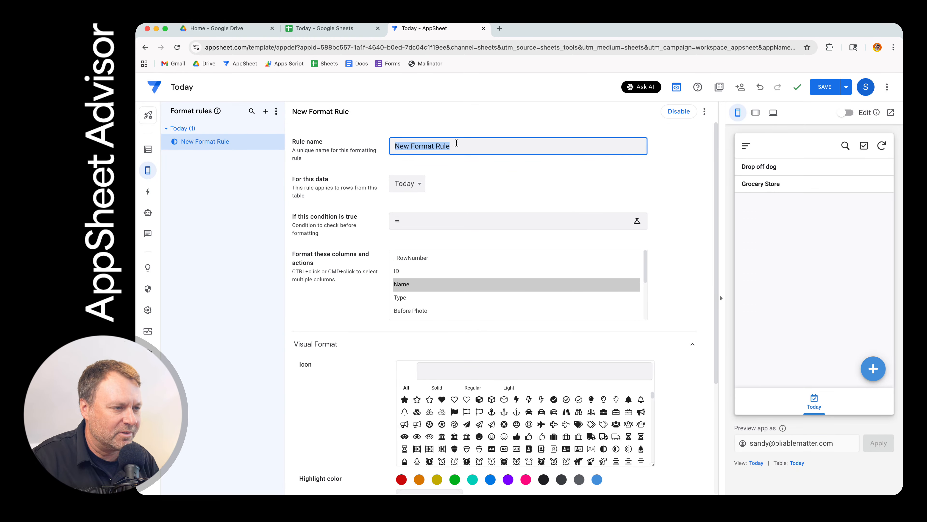
text(Larger )
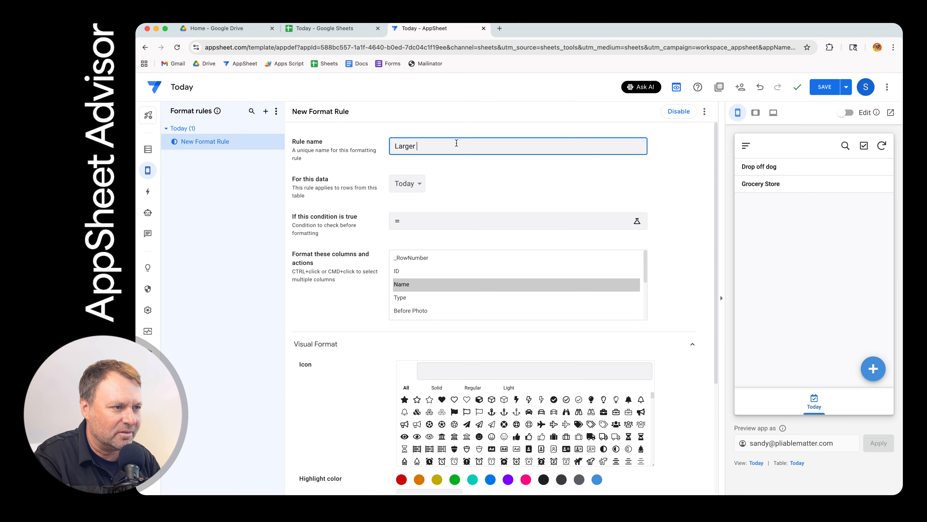
text(Name)
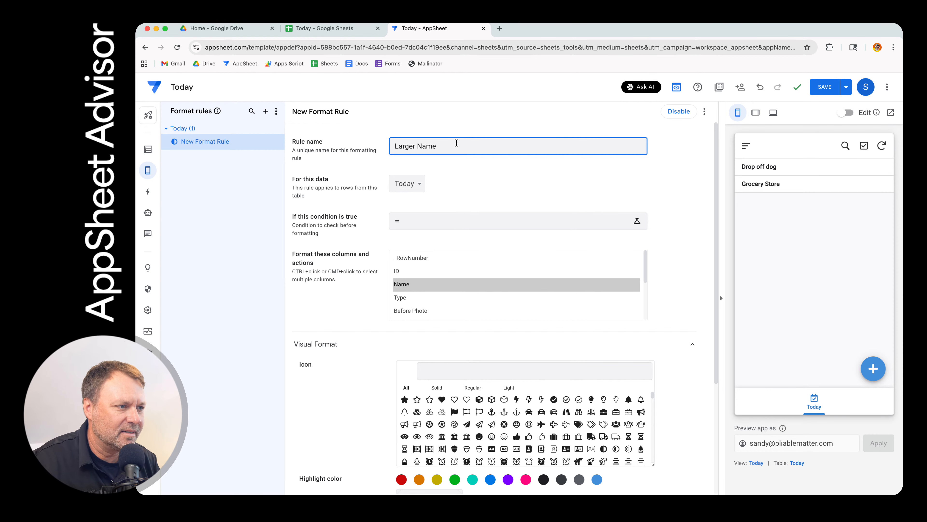
click(458, 172)
scroll(407, 262, down, 1)
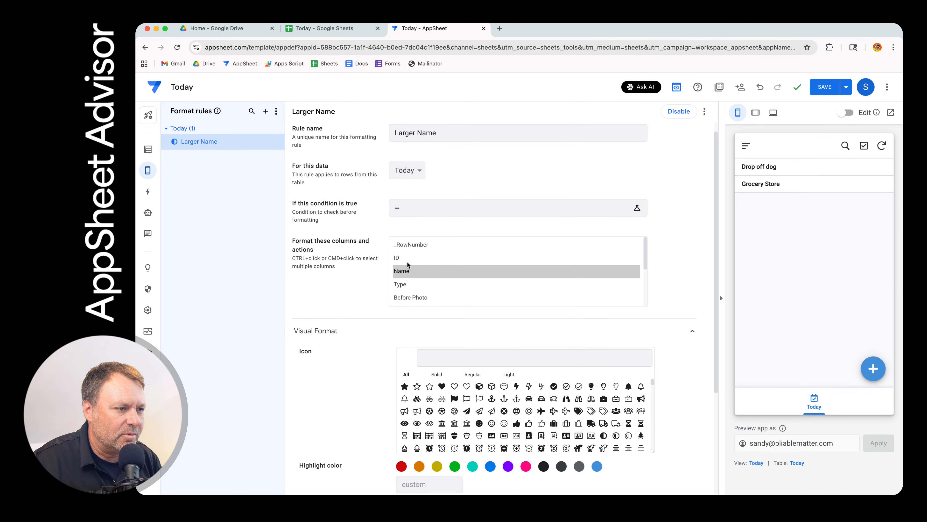
scroll(686, 315, down, 5)
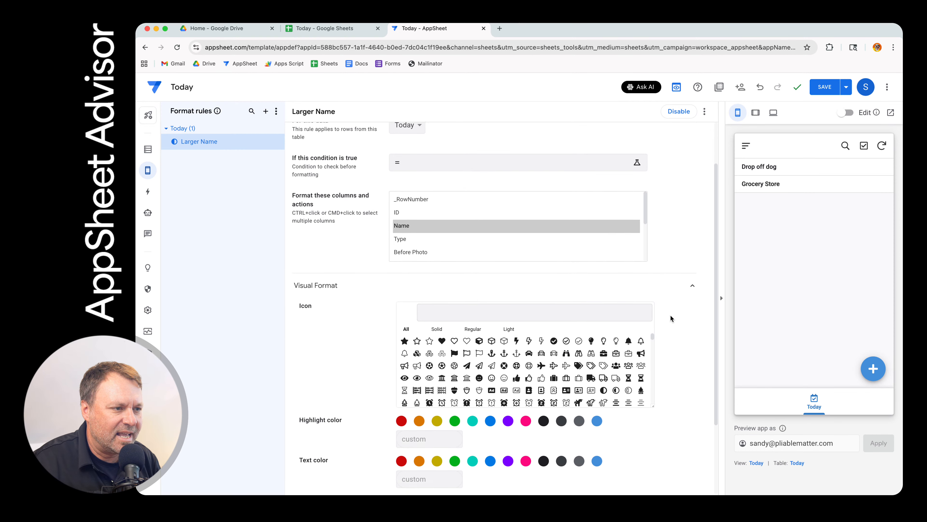
scroll(665, 313, up, 3)
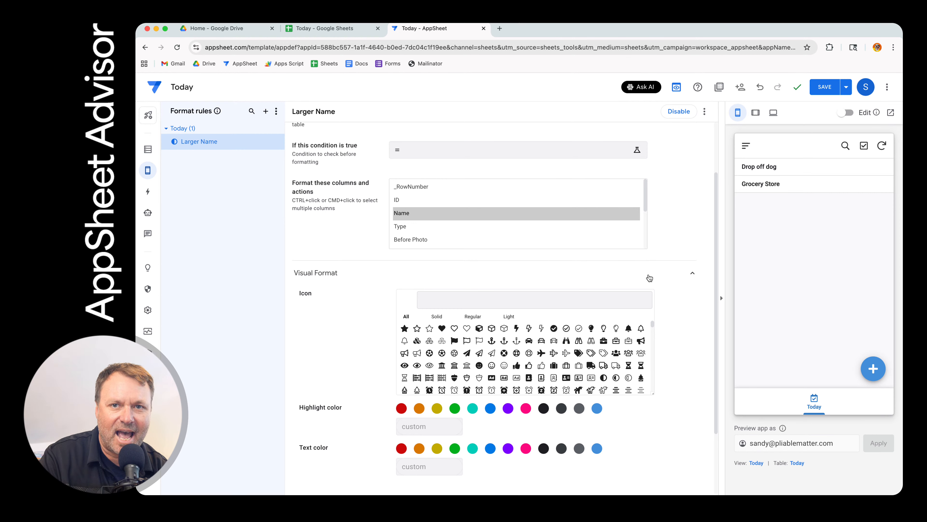
Set the Larger Name rule's text size to 1.6
scroll(664, 285, down, 3)
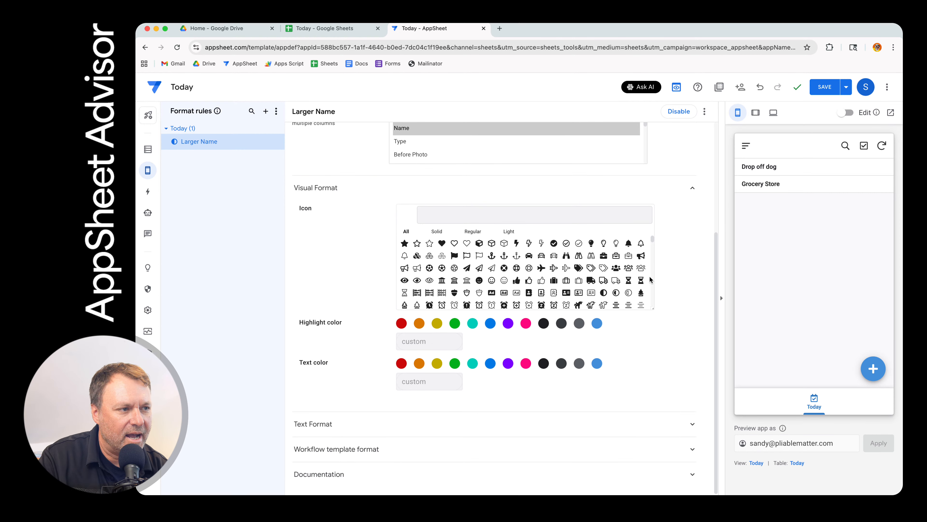
scroll(650, 277, up, 3)
scroll(668, 308, down, 1)
scroll(668, 312, down, 2)
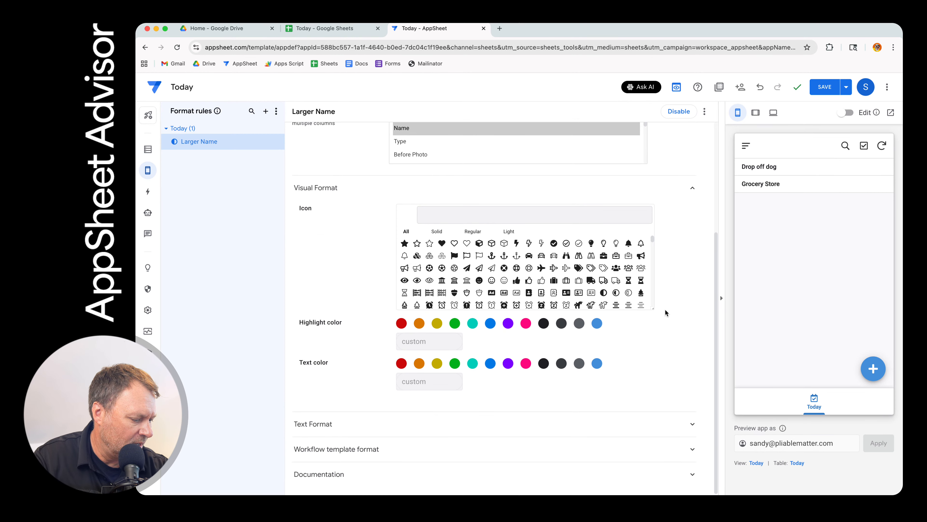
click(330, 424)
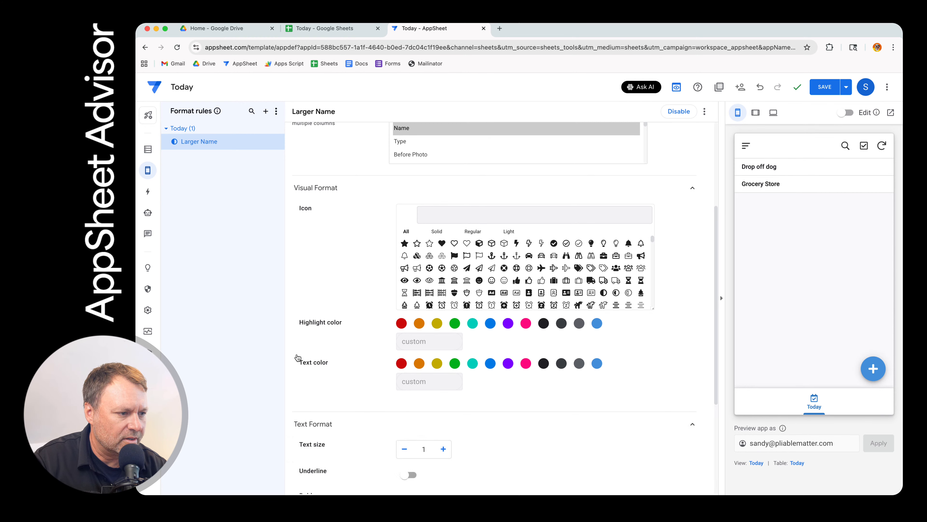
scroll(338, 360, down, 3)
click(443, 365)
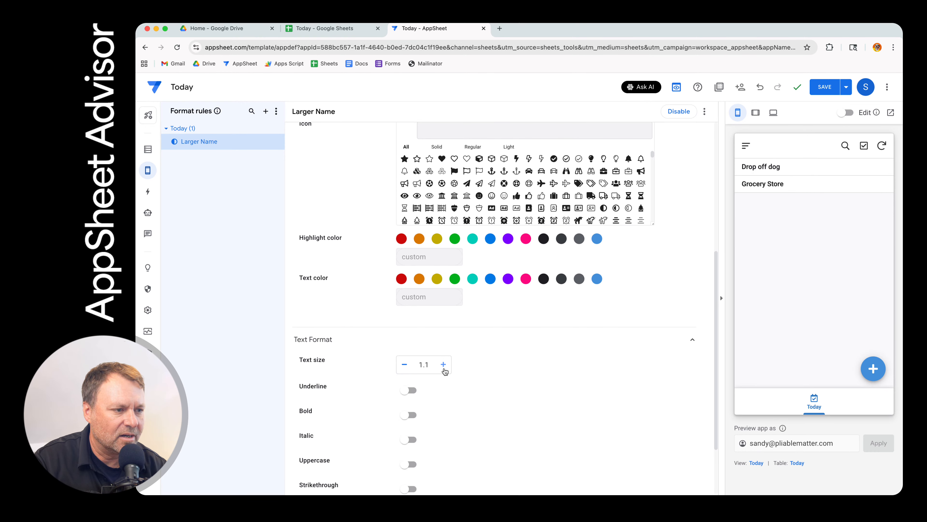
click(444, 369)
click(443, 369)
click(444, 369)
click(444, 369)
click(444, 369)
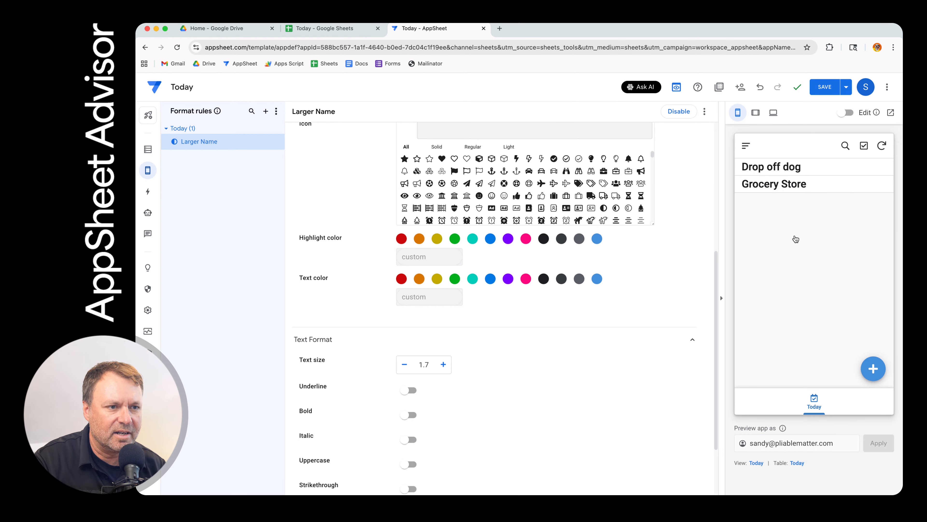
click(404, 364)
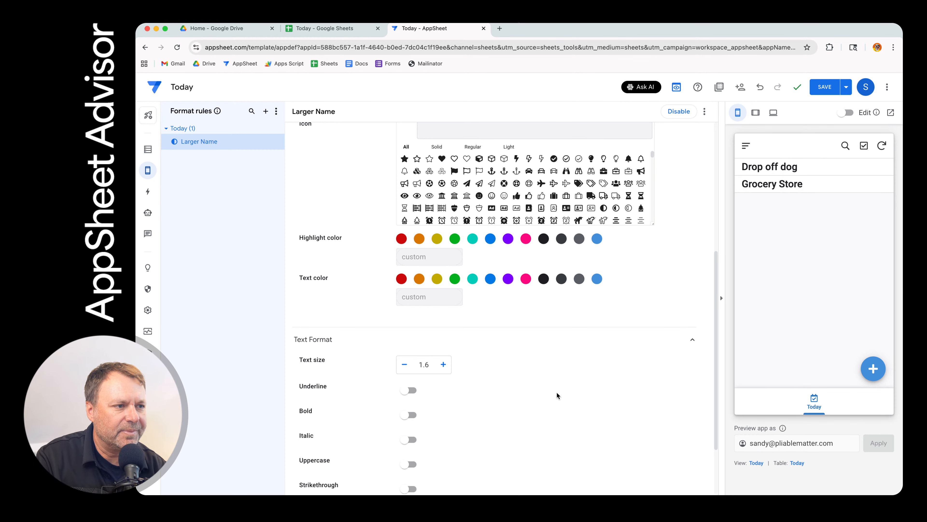
Give the Larger Name rule the outlined tags icon and save the app
scroll(553, 365, up, 5)
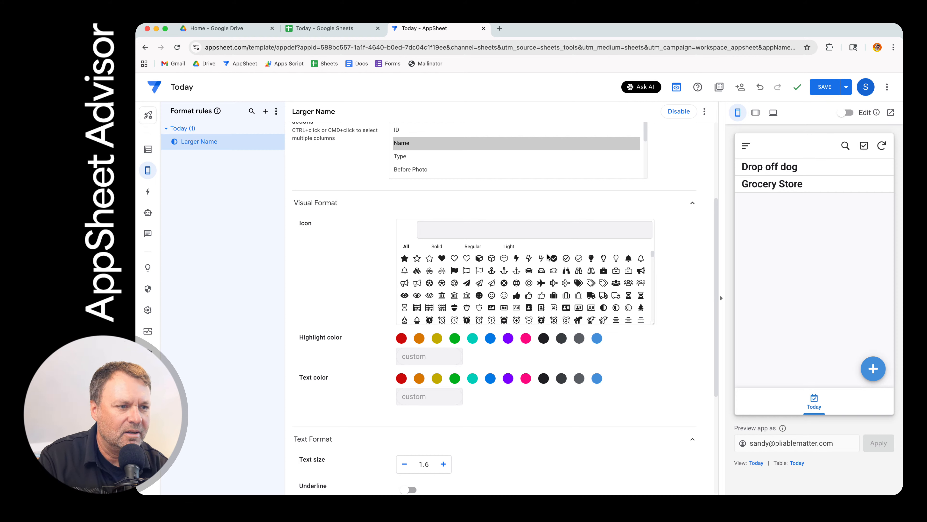
click(591, 282)
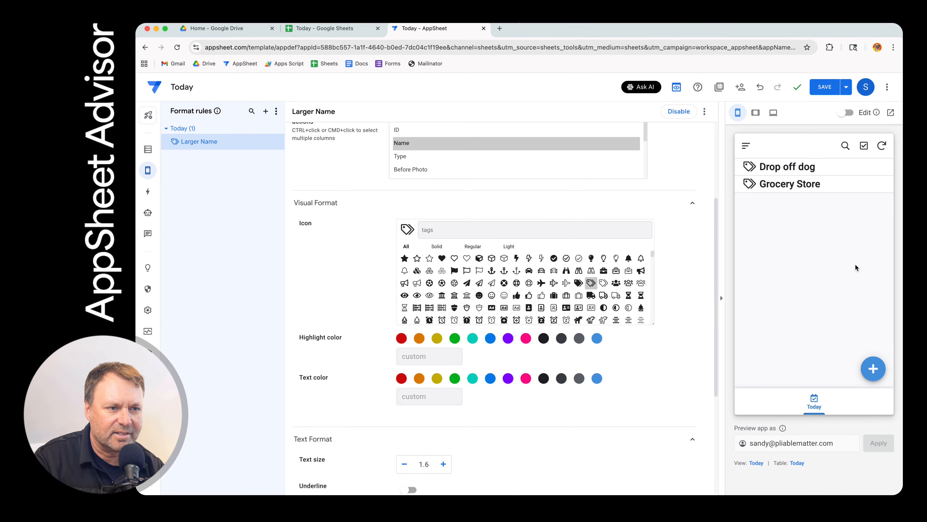
click(824, 86)
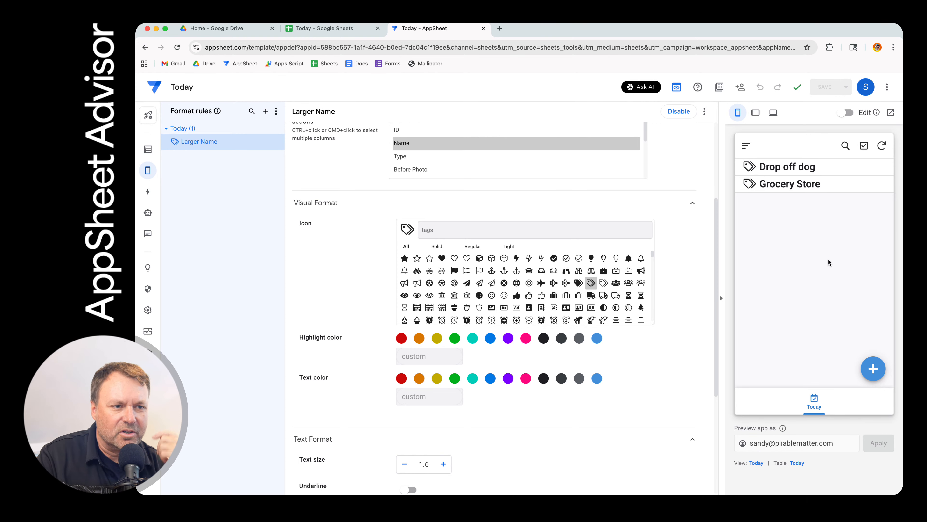
Check the formatted name in the Drop off dog record's detail view, and return to the Today list
click(786, 168)
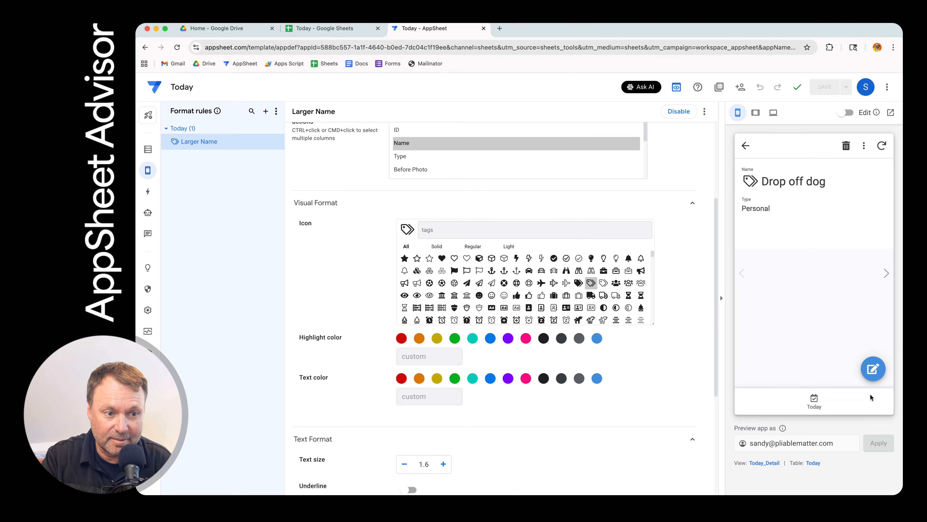
click(815, 401)
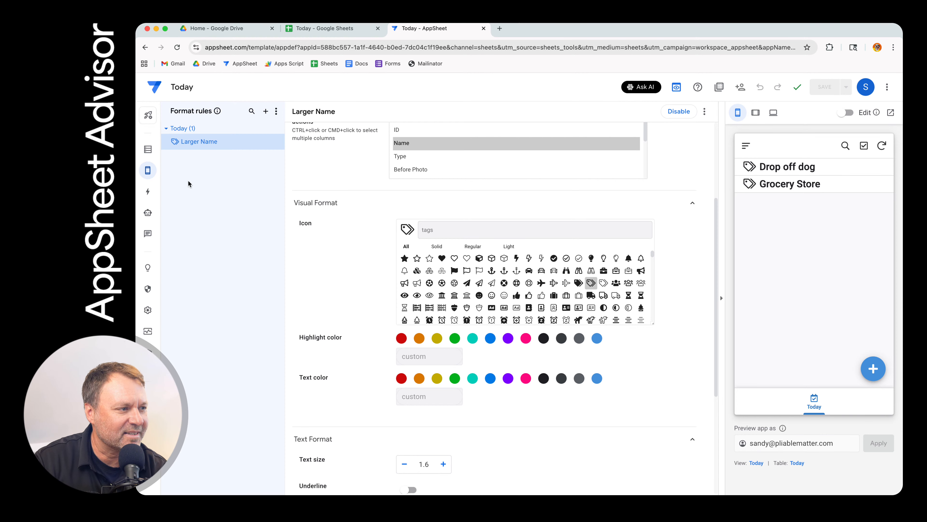
Group the Today view's rows by Type in ascending order
mouse_move(151, 173)
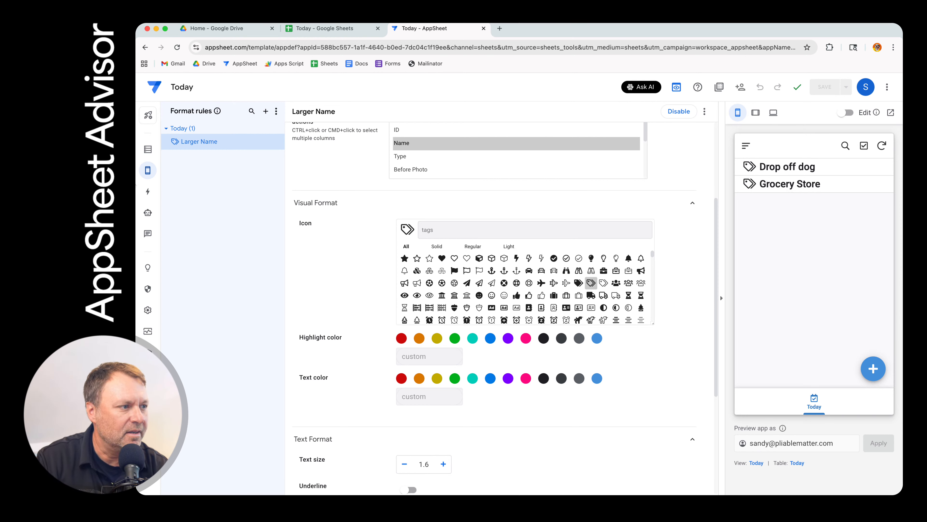
click(181, 169)
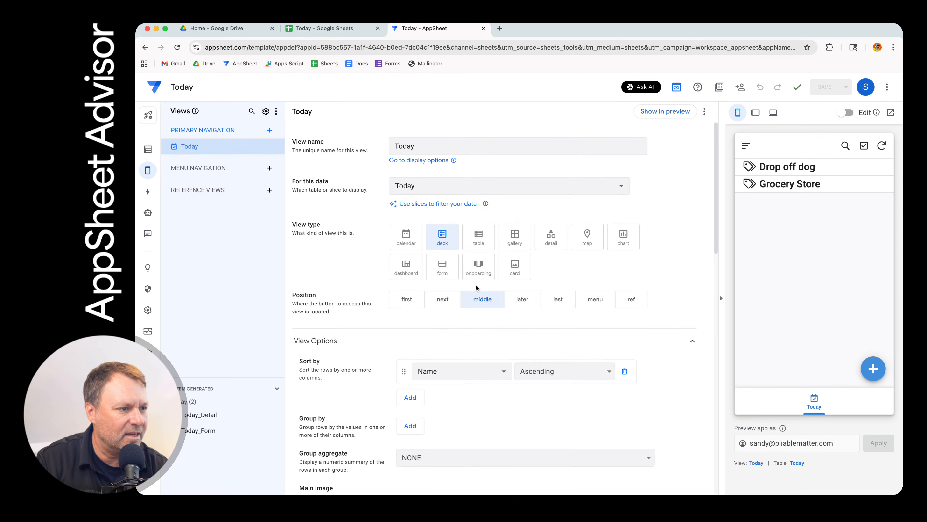
scroll(650, 315, down, 7)
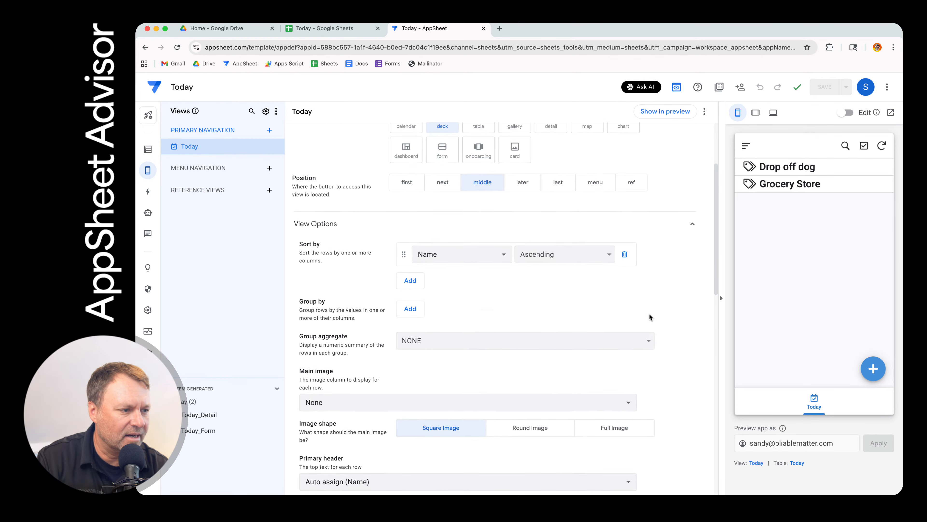
scroll(641, 320, down, 3)
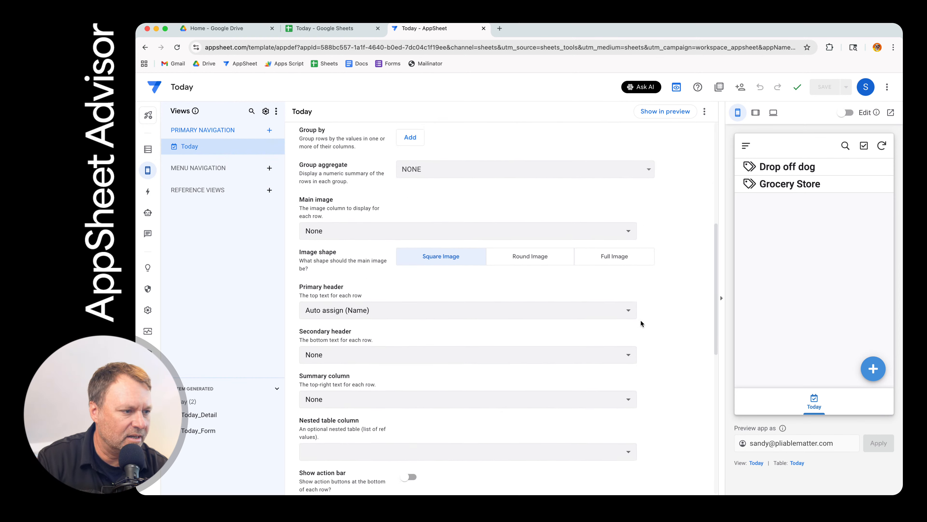
scroll(640, 321, up, 10)
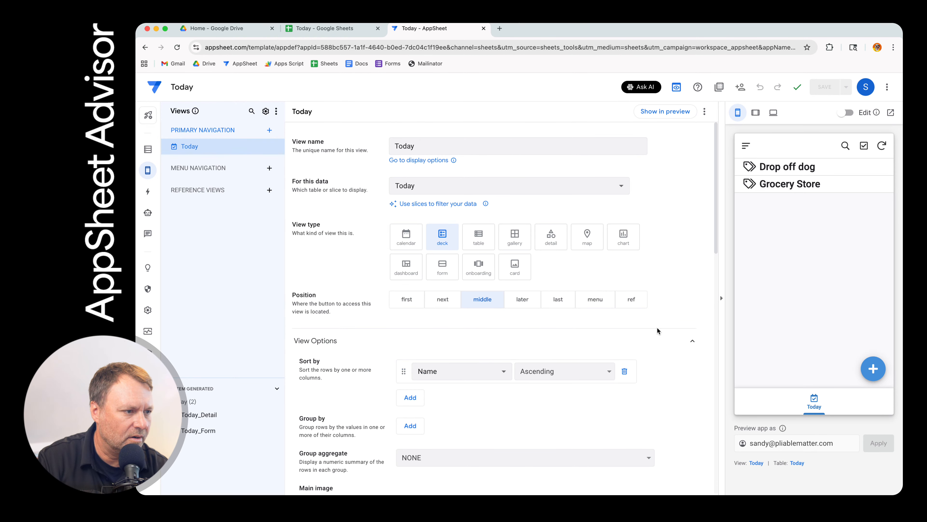
scroll(656, 328, down, 2)
click(410, 370)
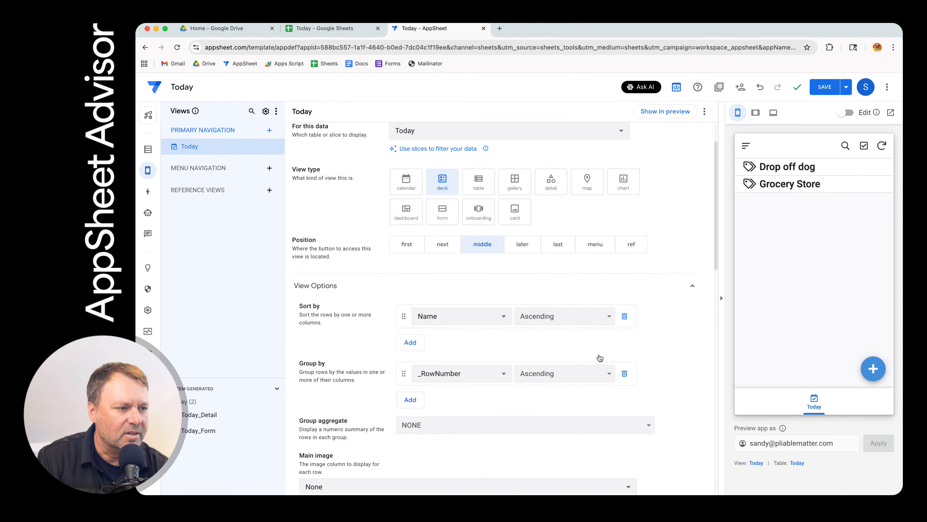
scroll(485, 348, down, 2)
click(466, 320)
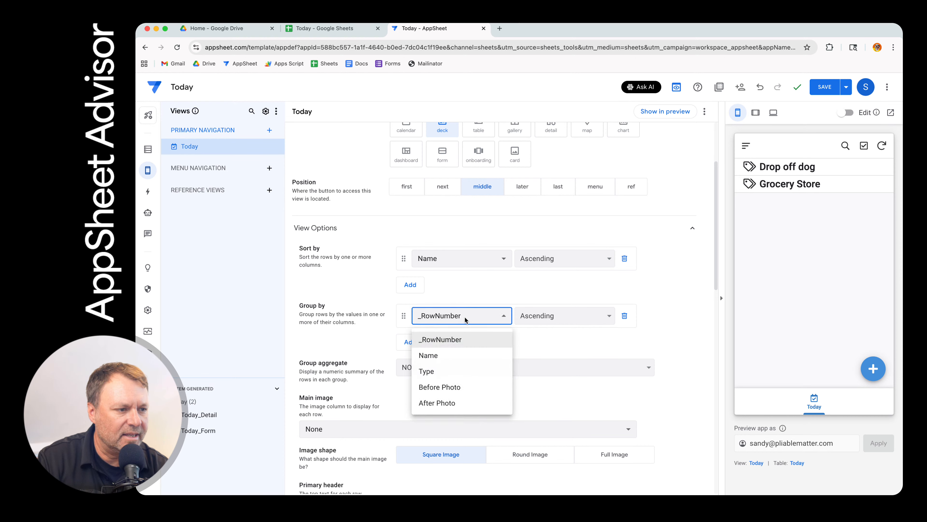
click(463, 372)
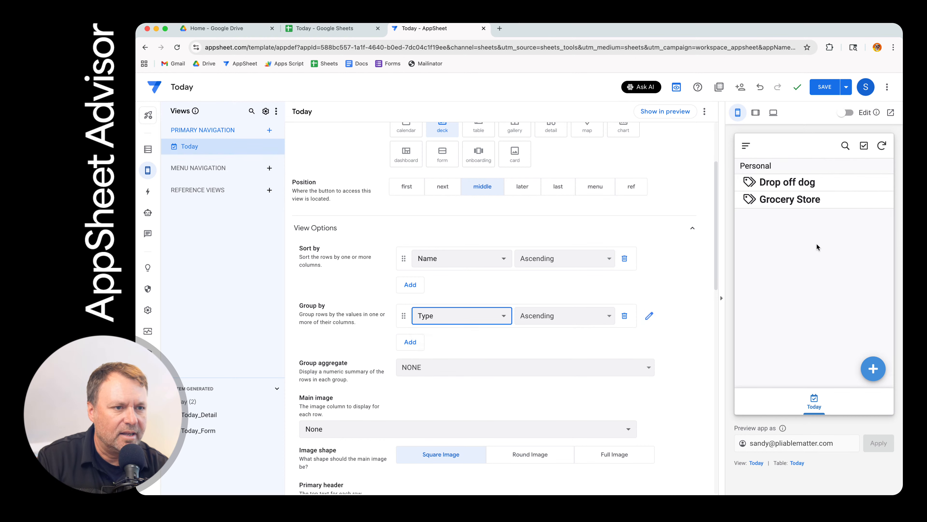
Add a sample record of type Client in the app preview, entering a street address as its name, and save it
click(874, 367)
click(844, 240)
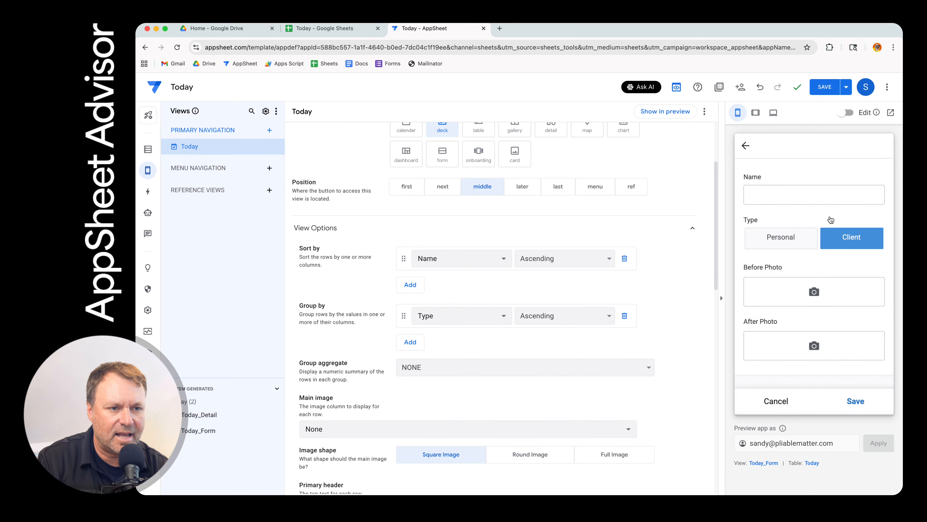
click(811, 195)
text(123 )
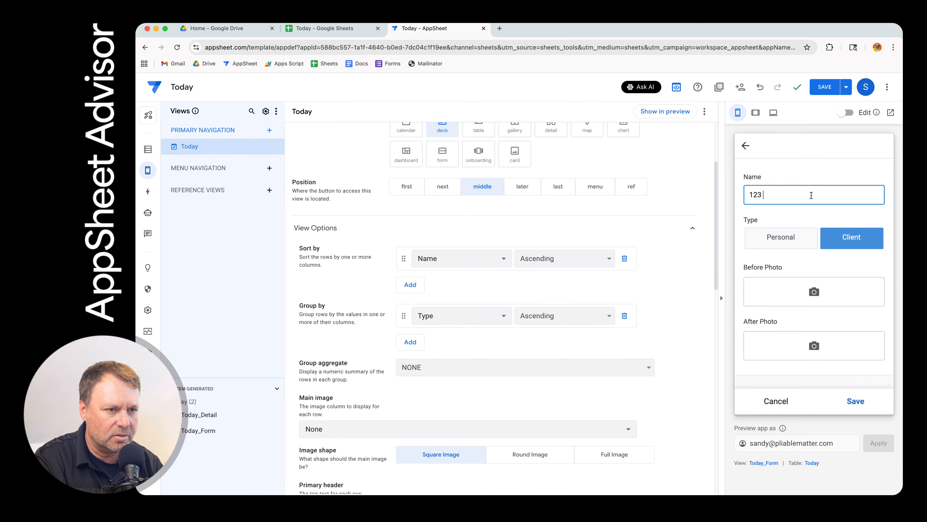
text(Smith St)
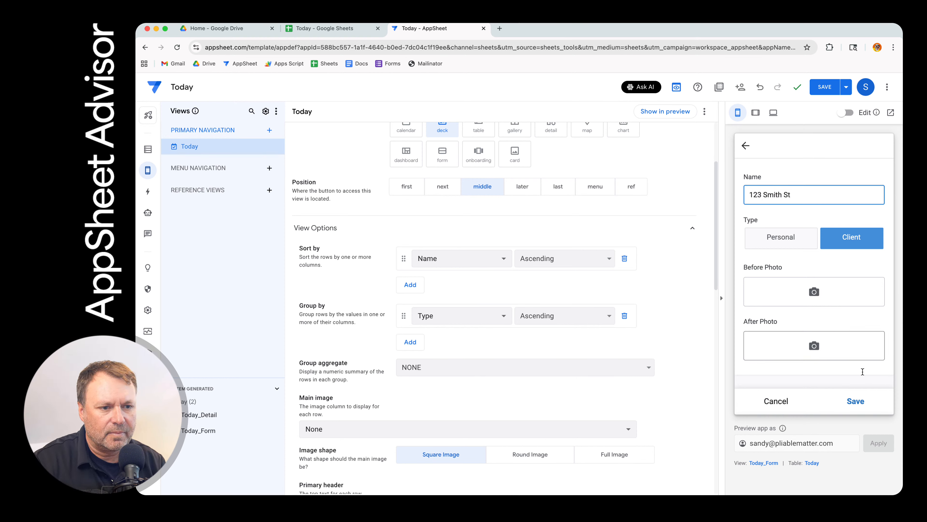
click(851, 399)
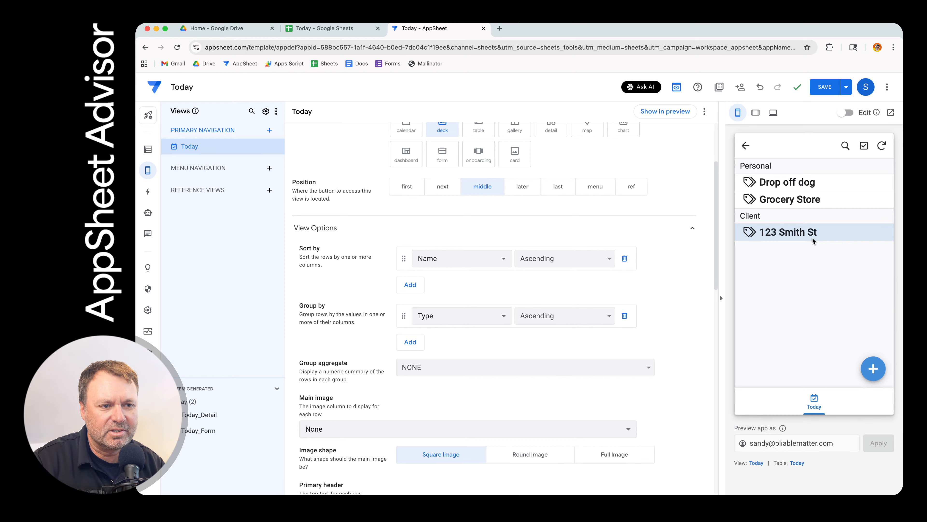
Open the Drop off dog record in the preview and create a new action for the Today table named Complete
click(786, 187)
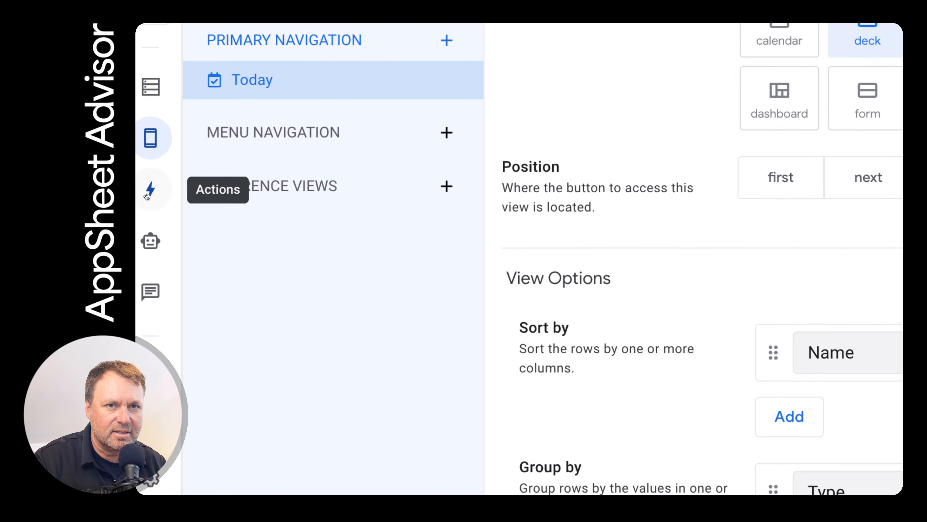
click(146, 192)
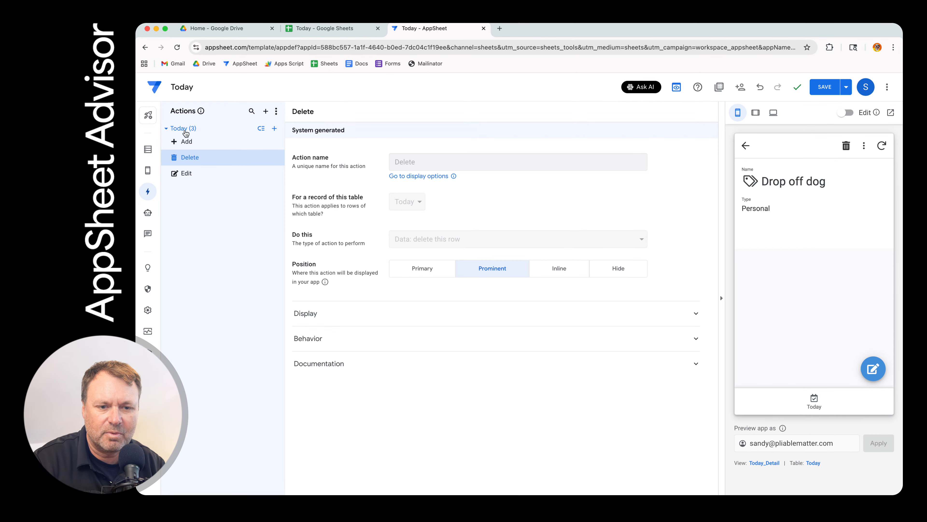
click(275, 132)
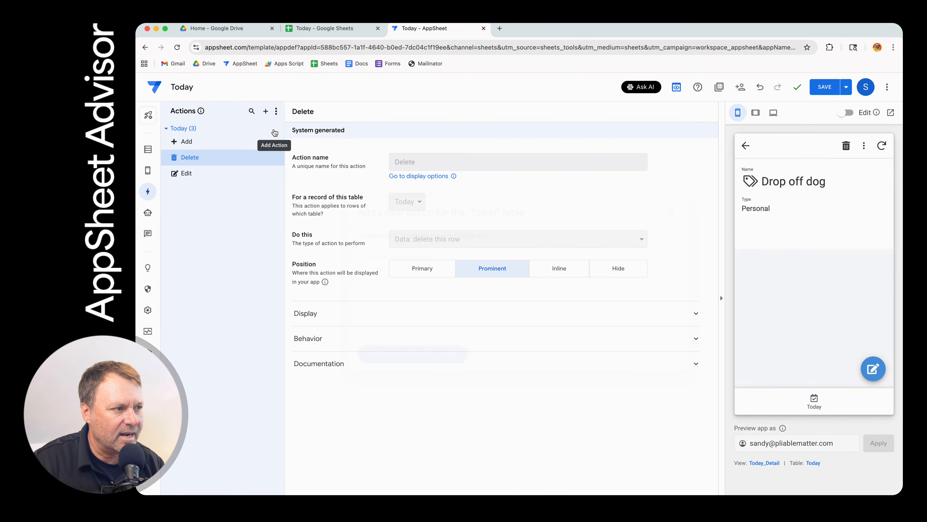
click(411, 352)
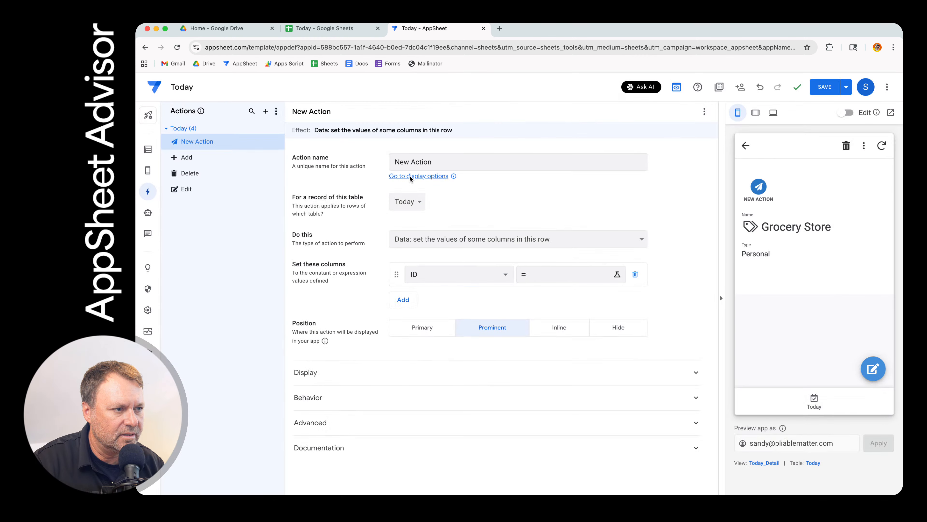
click(423, 161)
key(super+a)
key(BackSpace)
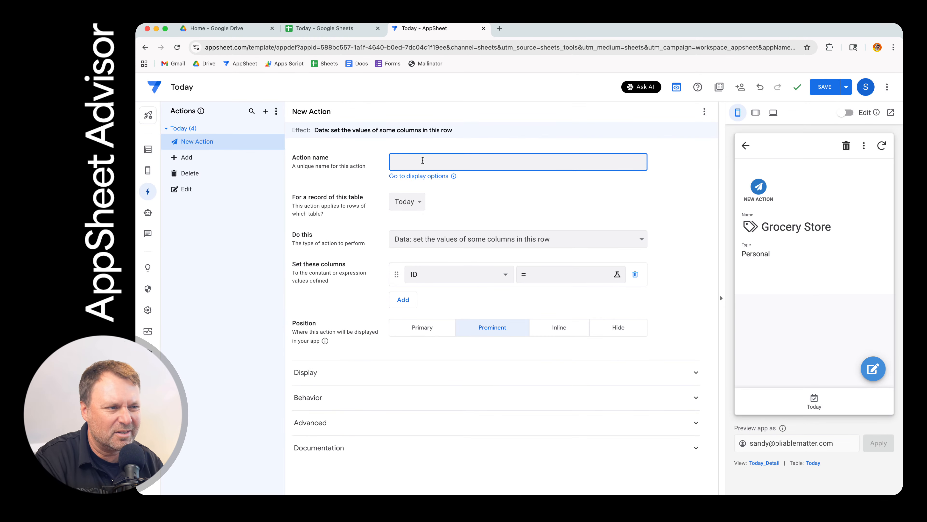
text(Complete)
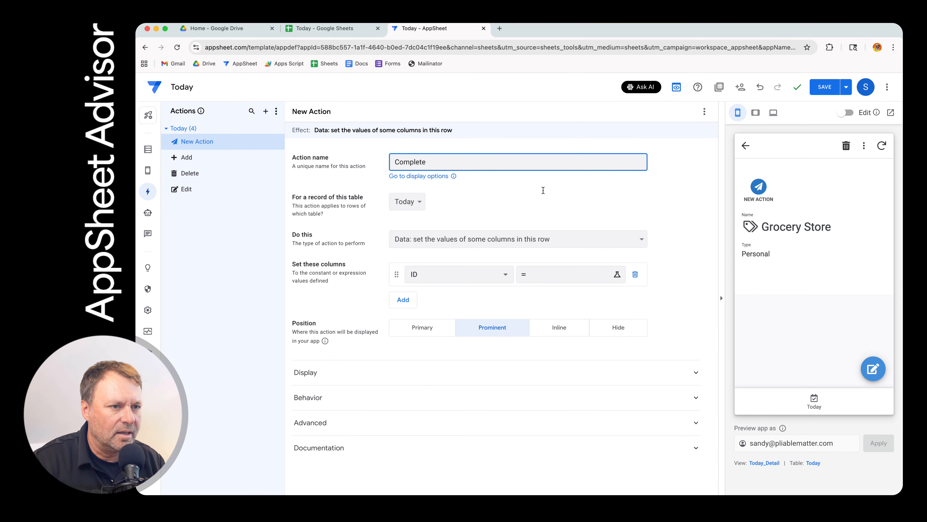
click(536, 187)
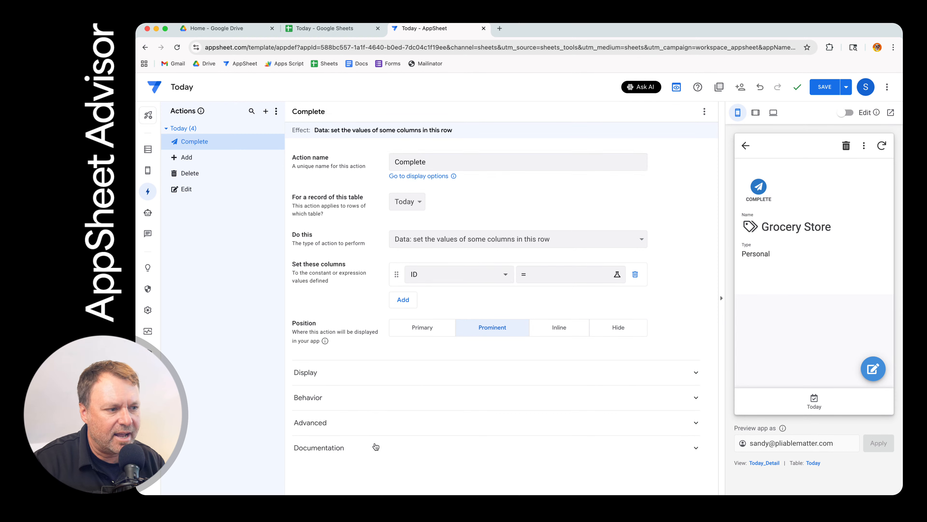
Search the action icons for "check" and give the Complete action the outlined circled check mark
click(350, 380)
scroll(420, 415, down, 5)
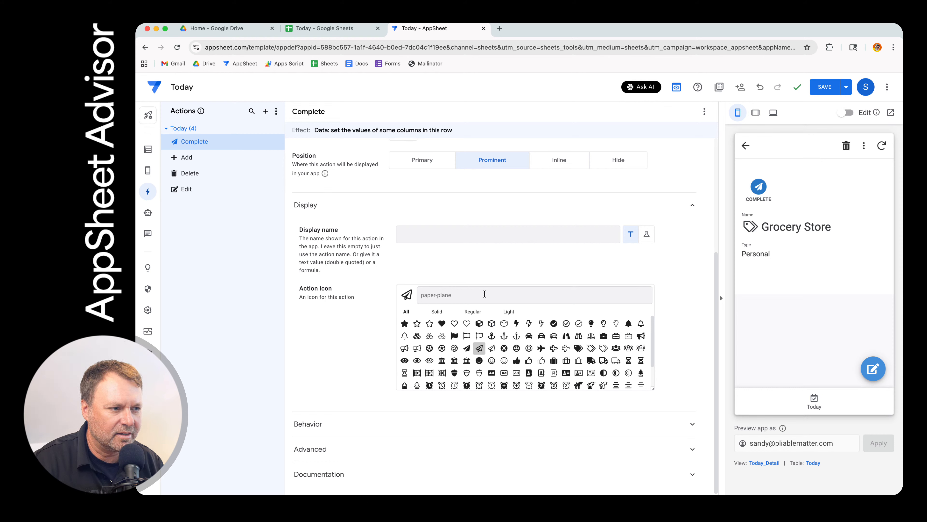
text(check)
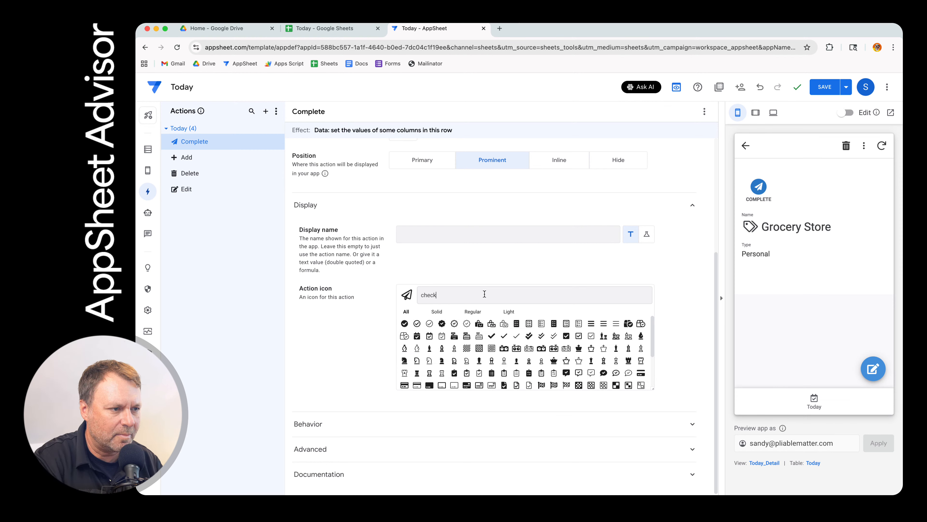
click(417, 323)
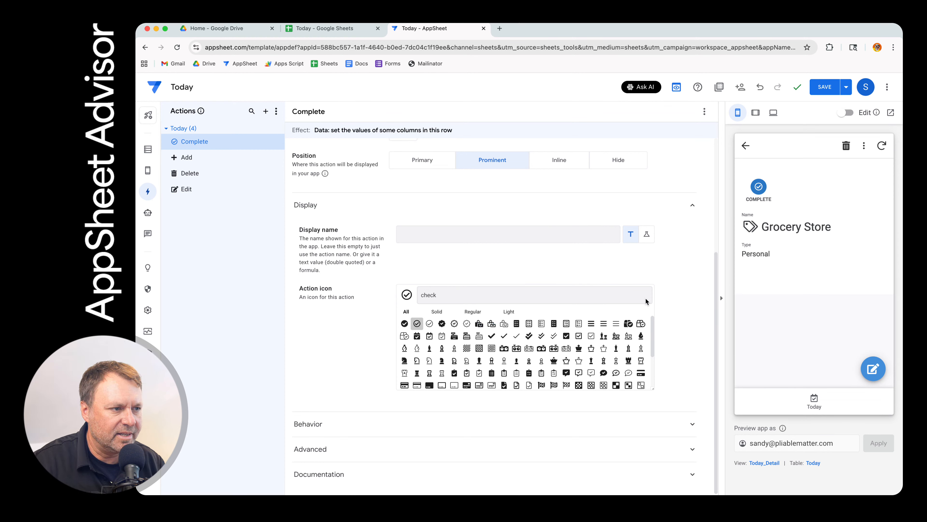
scroll(526, 351, down, 2)
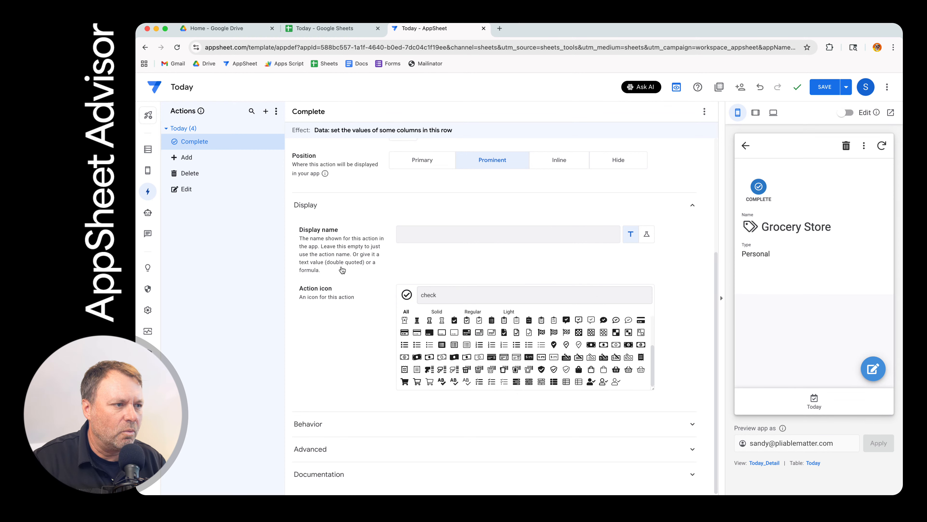
scroll(419, 277, up, 5)
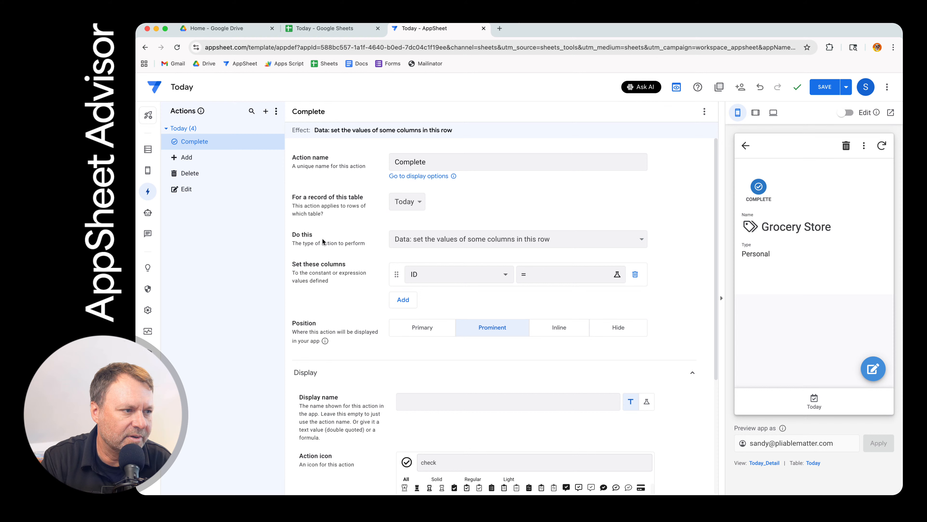
Keep the Complete action setting column values in the row, and choose Completed Time as the column it sets
click(446, 240)
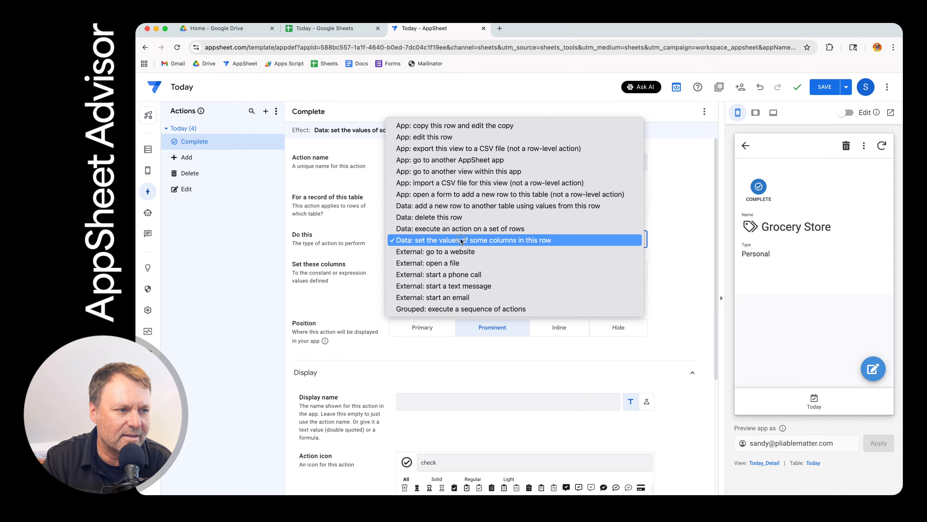
click(492, 240)
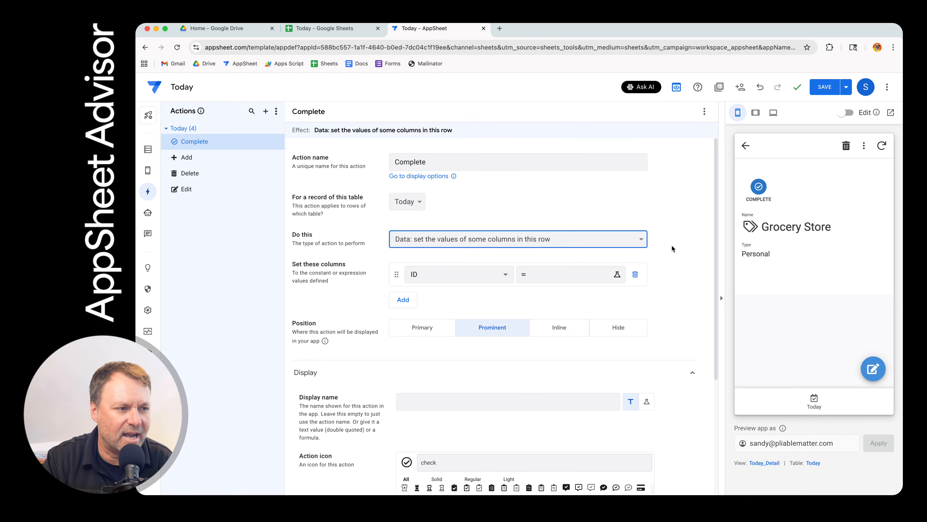
click(431, 274)
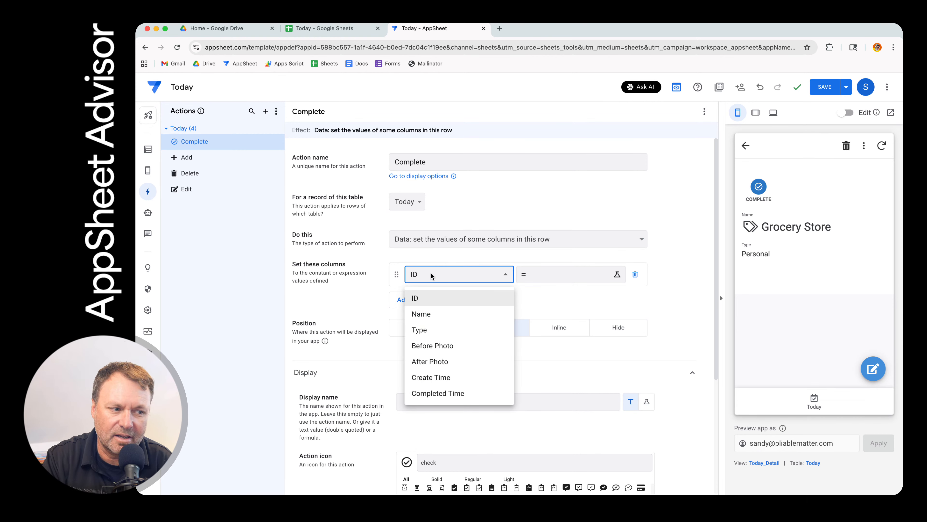
click(460, 395)
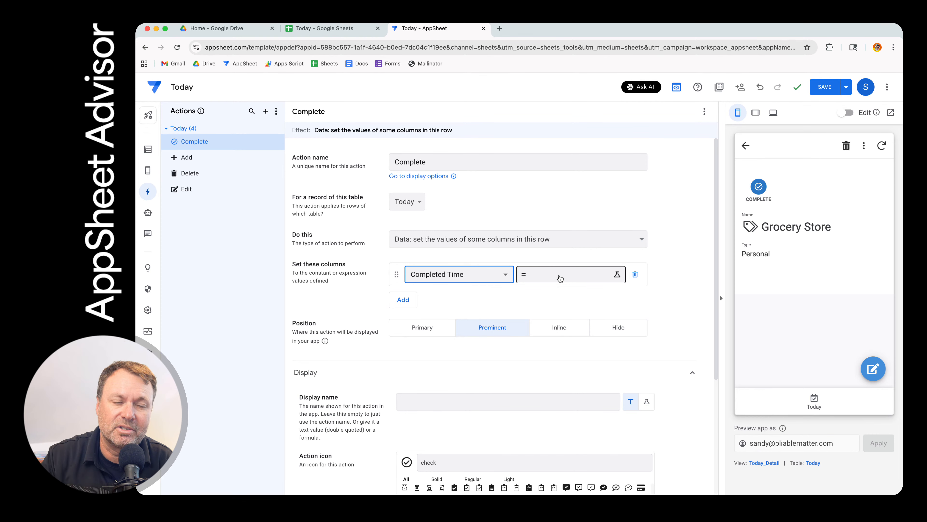
Set the action's new value for Completed Time to the expression TIMENOW() and save the app
click(560, 279)
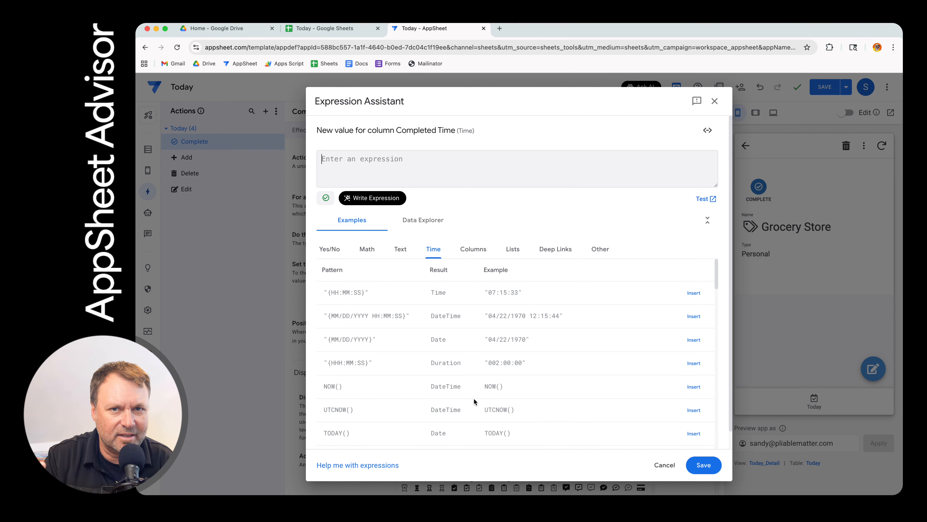
scroll(474, 398, down, 2)
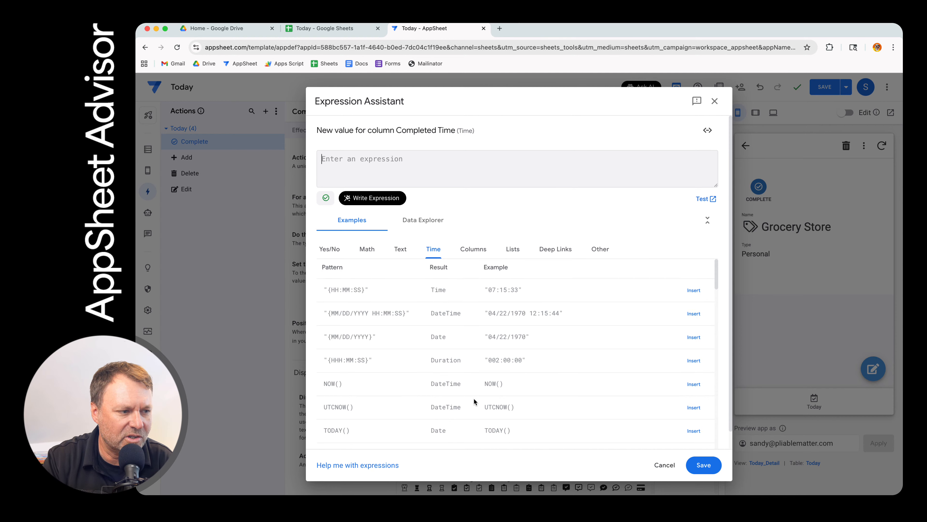
scroll(396, 404, down, 2)
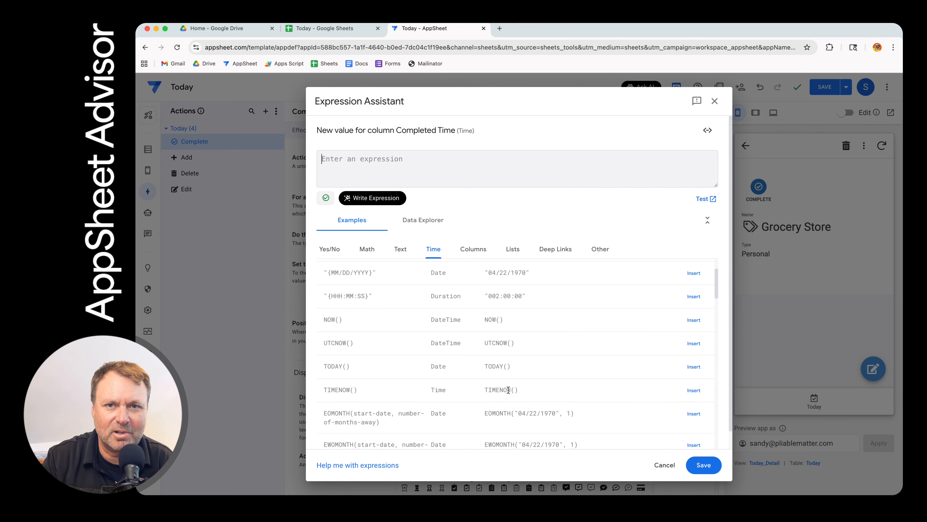
click(694, 390)
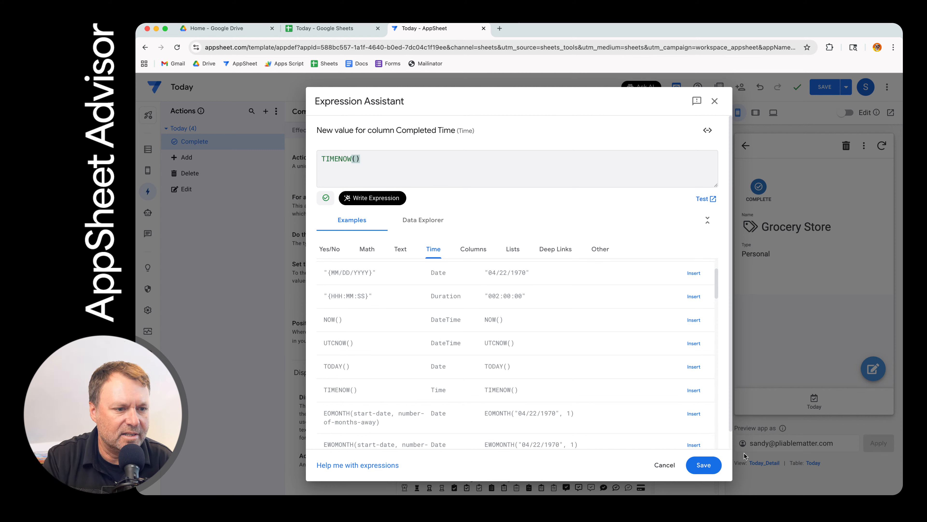
click(704, 465)
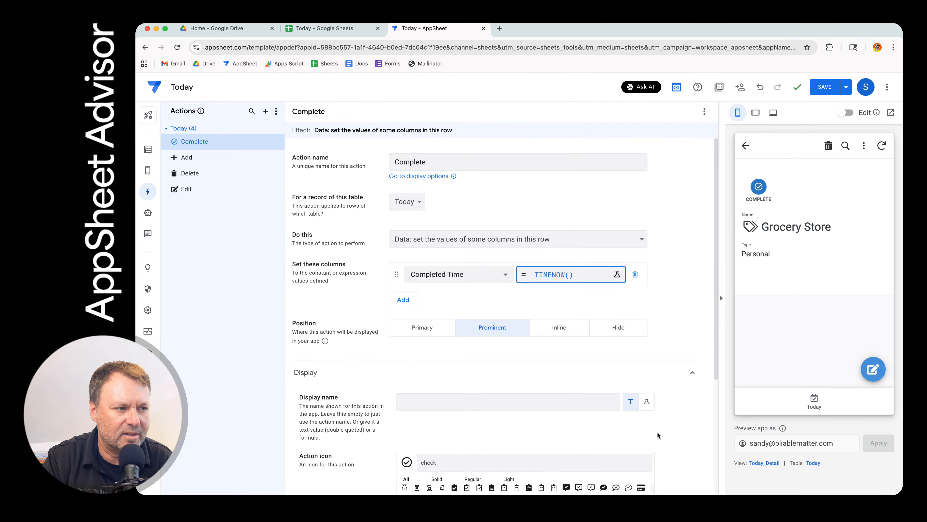
click(825, 88)
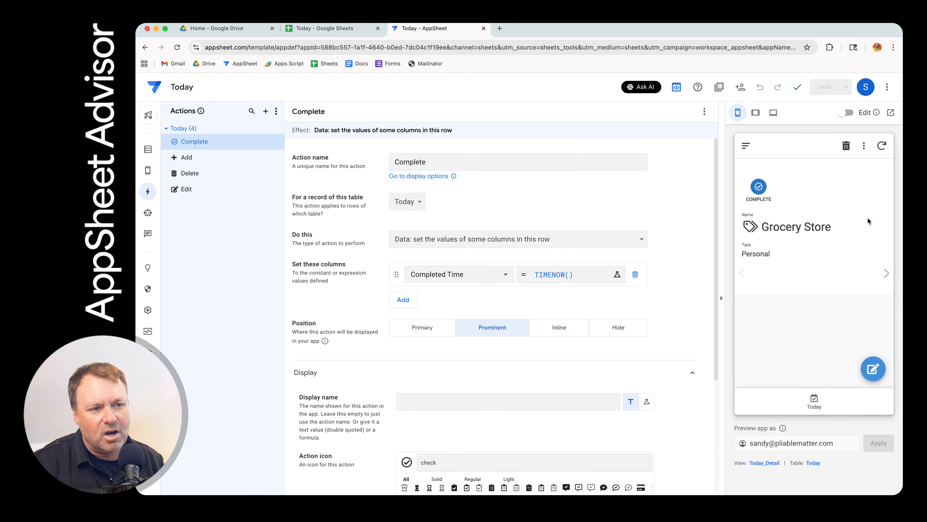
Run the Complete action on the Grocery Store record in the preview and switch to the Today spreadsheet in Google Sheets
click(765, 191)
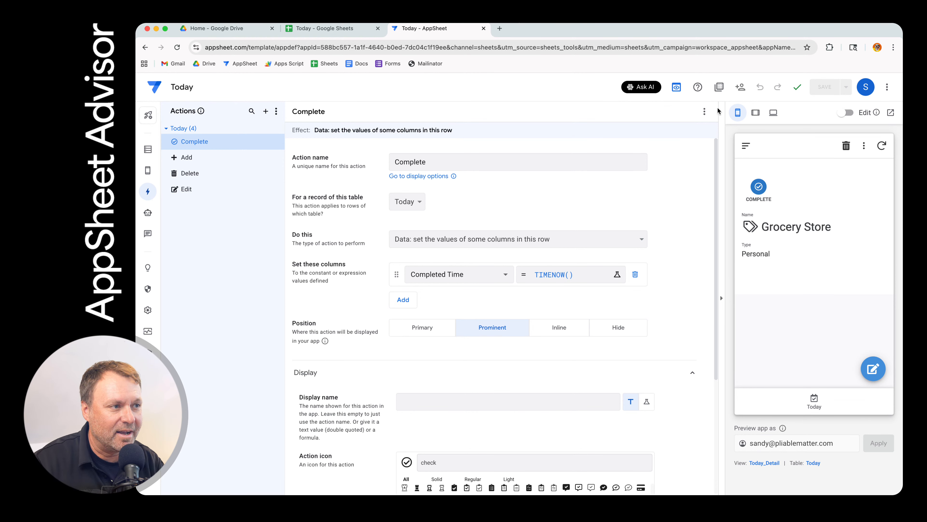
click(338, 30)
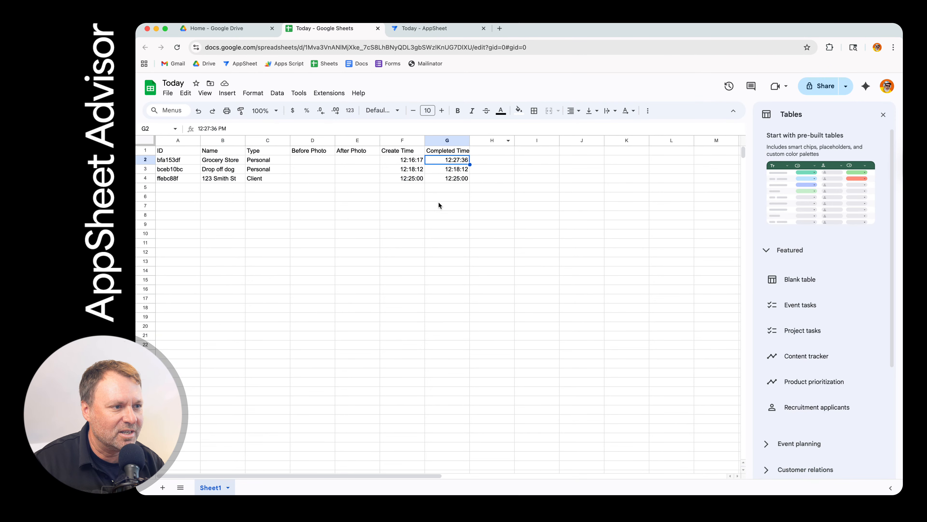
Examine the record rows in the sheet, comparing their values across to the Completed Time column
click(313, 215)
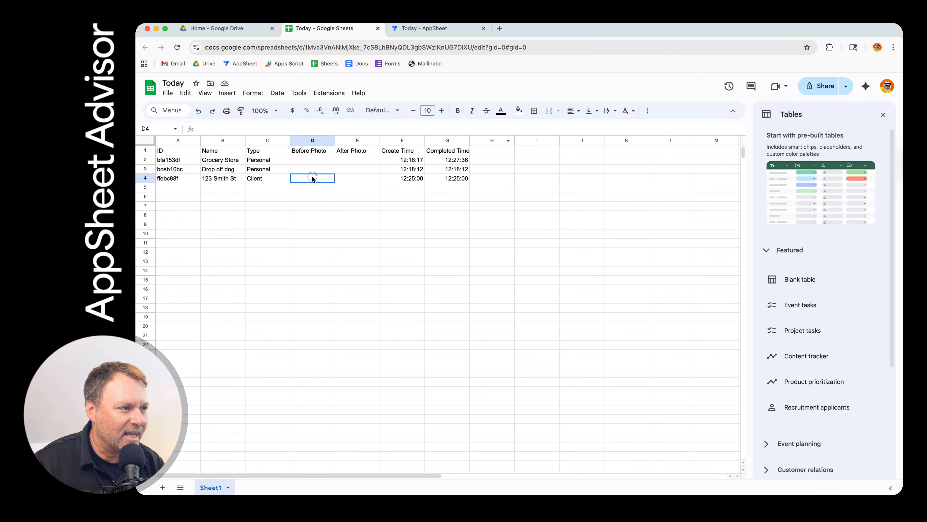
click(234, 169)
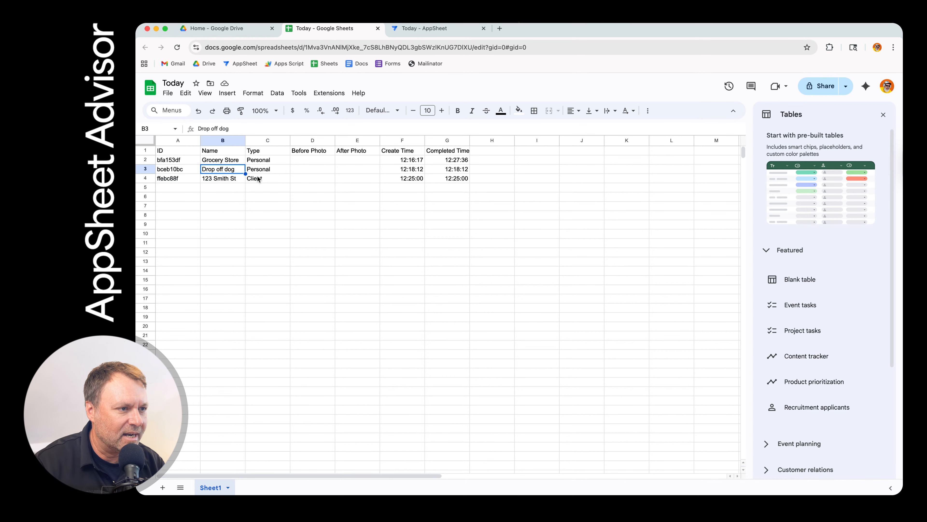
key(Right)
key(Right)
key(Right)
key(Right)
key(Right)
key(Down)
key(Down)
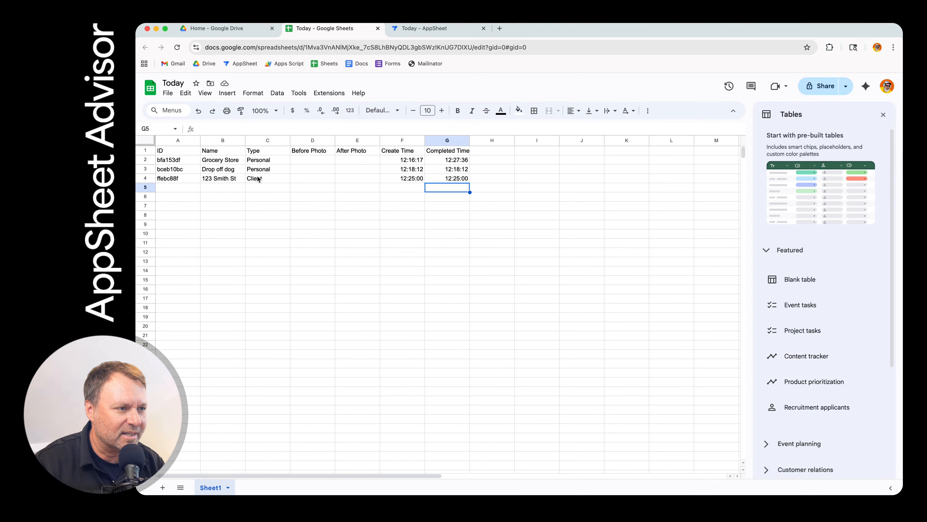
key(Up)
key(Left)
key(Left)
key(Left)
key(Left)
key(Left)
key(Left)
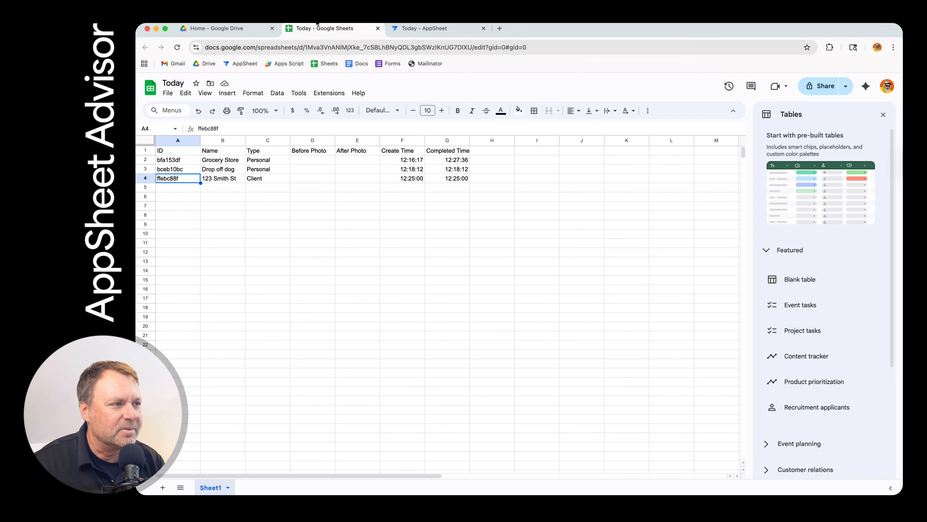
Return to AppSheet and clear the initial value formula of the Today table's Completed Time column
click(444, 29)
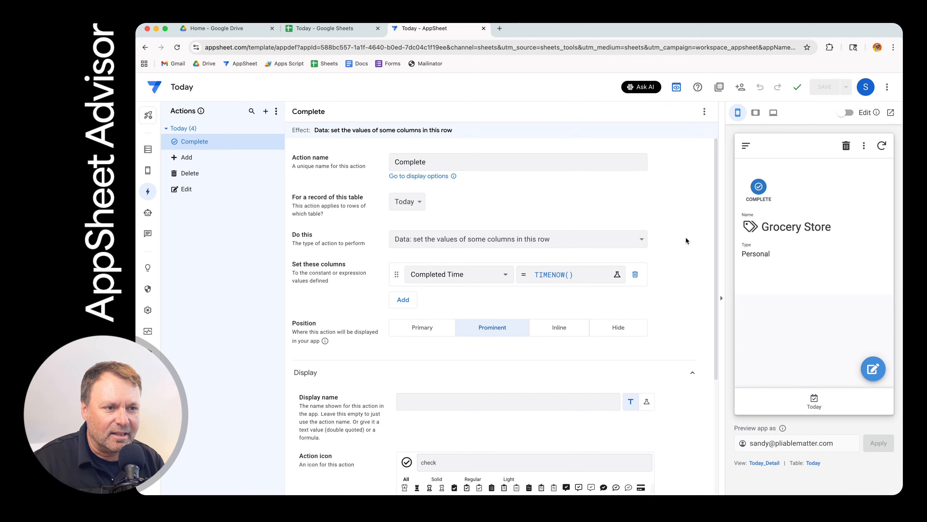
click(147, 149)
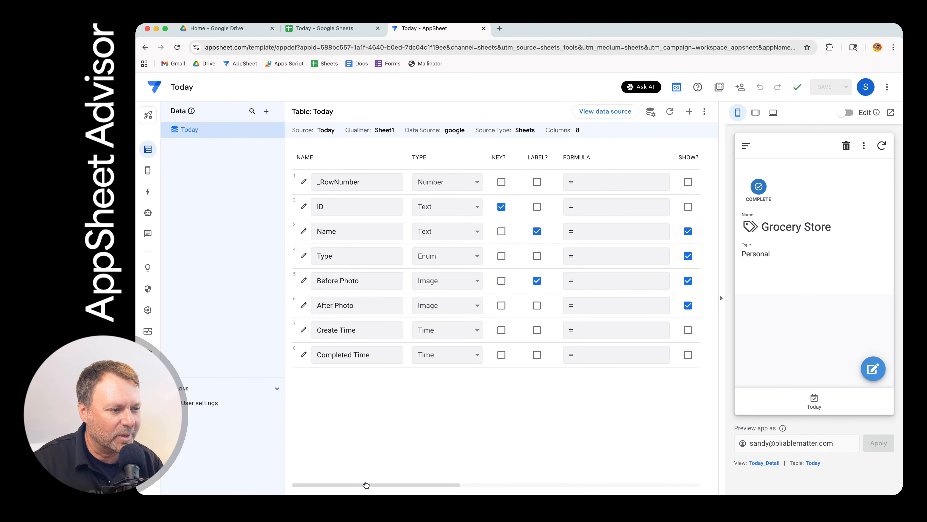
drag(370, 485, 471, 473)
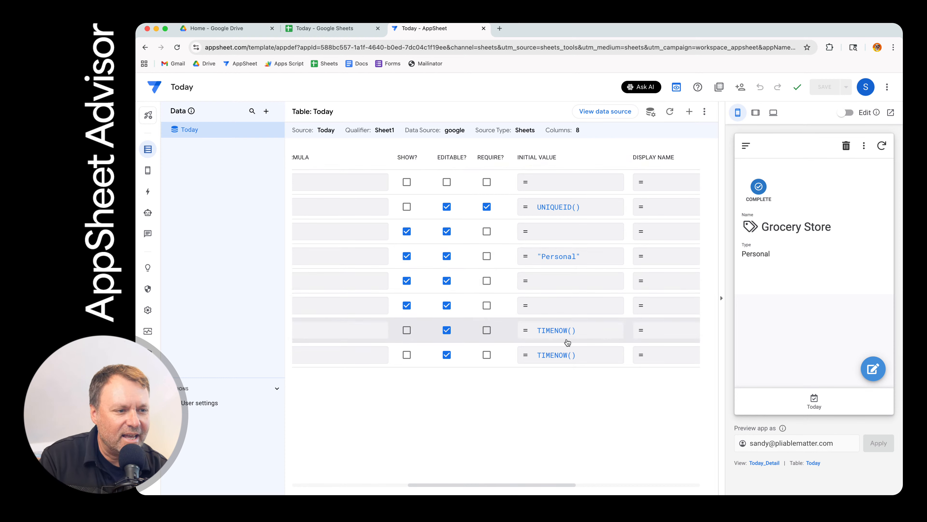
drag(523, 481, 400, 484)
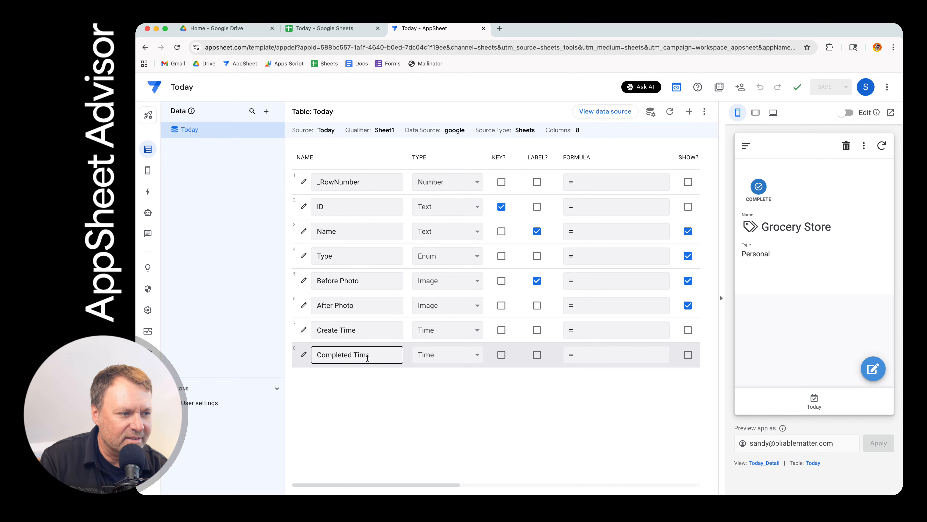
drag(409, 484, 533, 484)
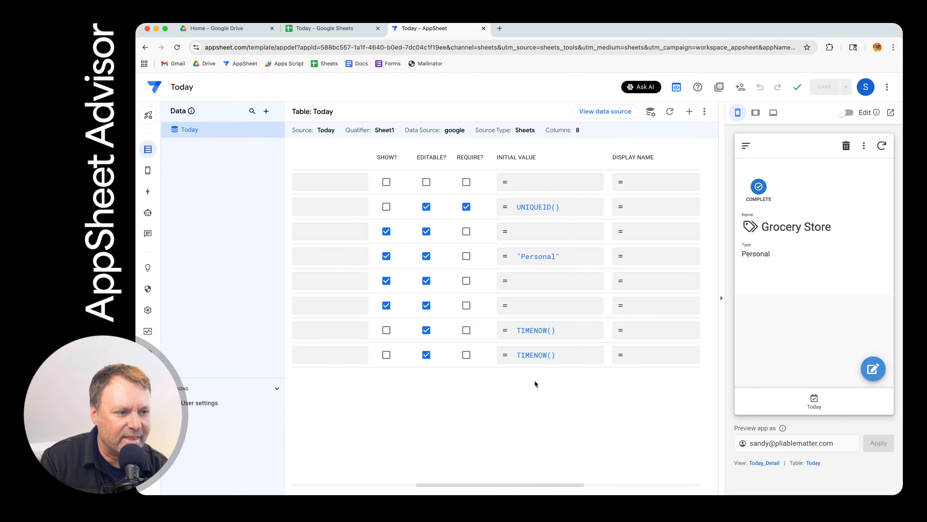
click(547, 355)
key(super+a)
key(BackSpace)
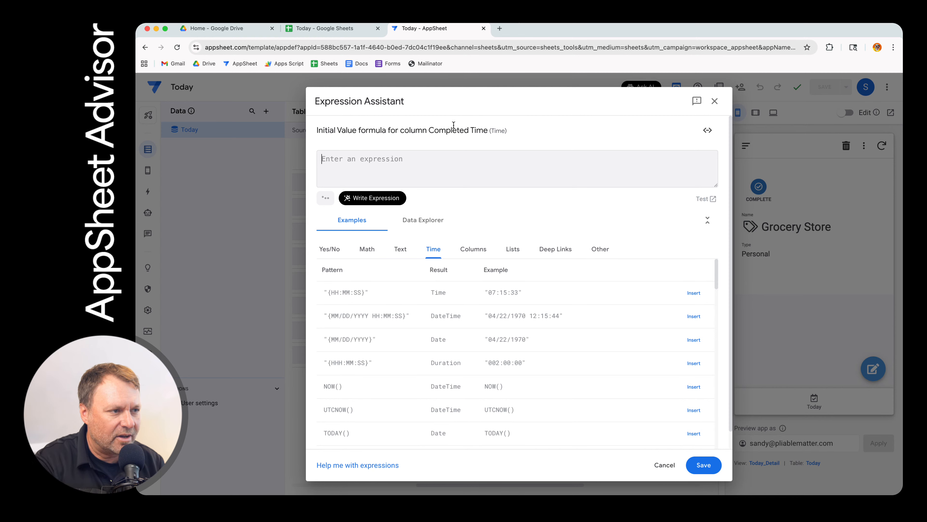
click(716, 462)
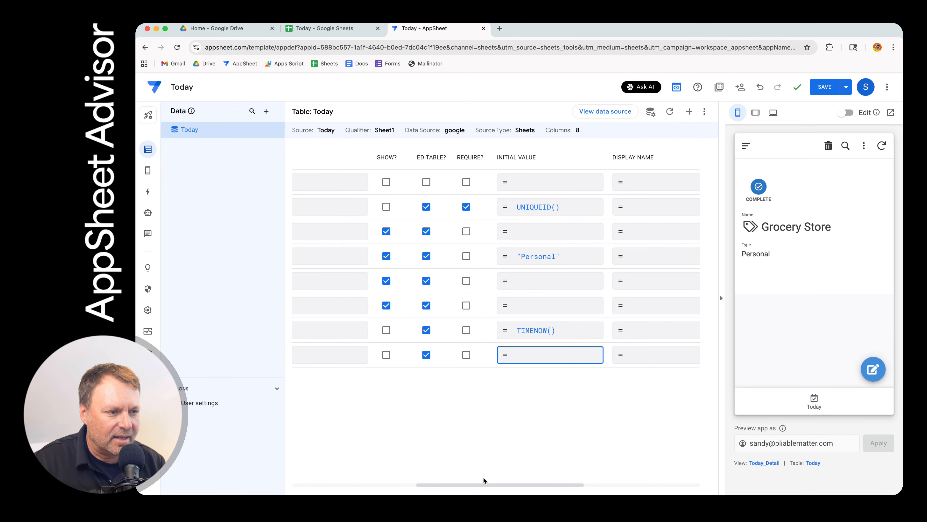
Switch to Google Sheets and rename the Create Time header to Created Time, dismissing the stray display settings window
drag(501, 483, 383, 482)
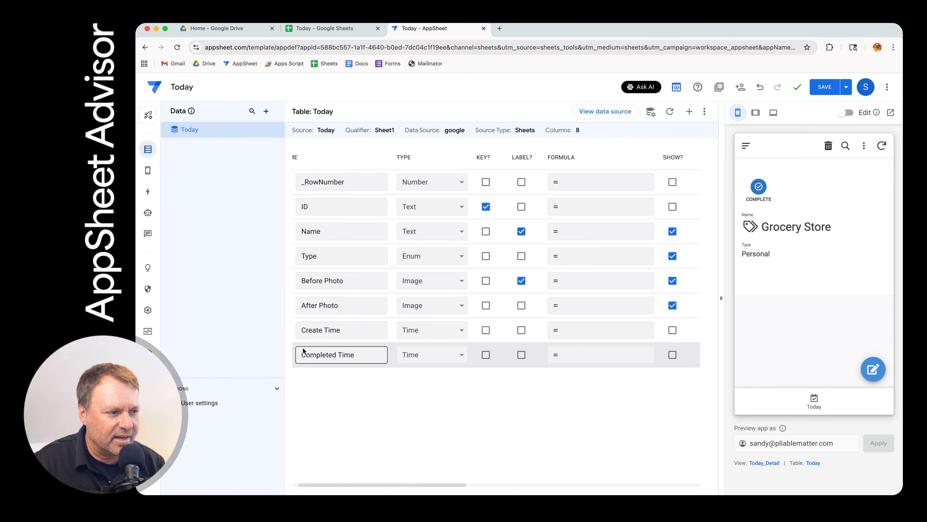
click(312, 331)
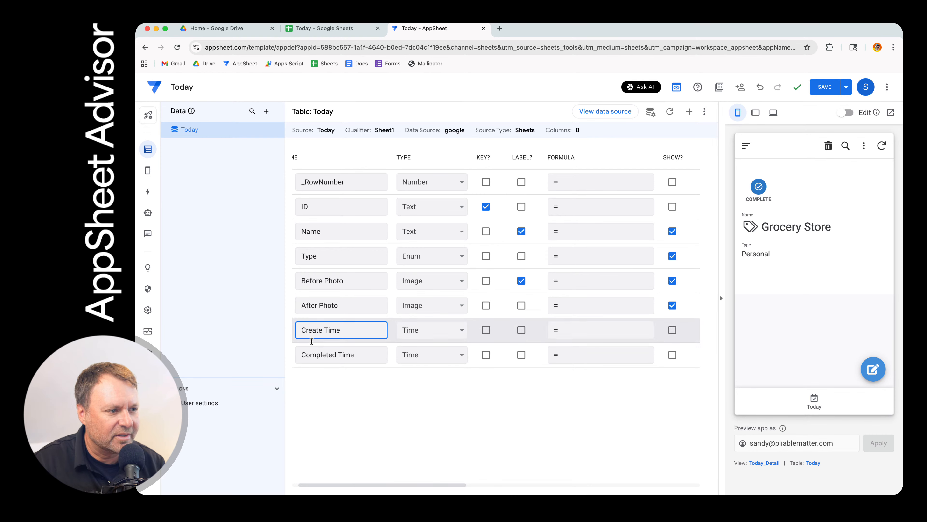
click(332, 29)
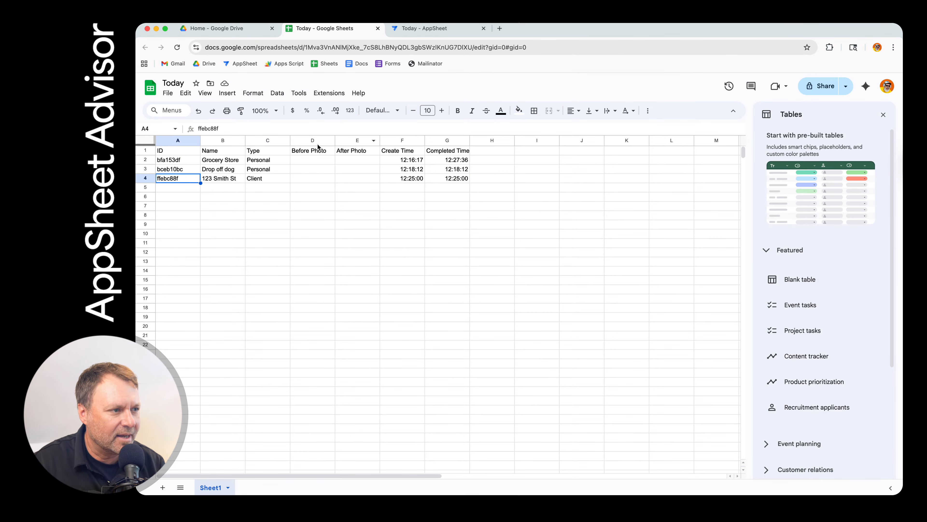
click(401, 150)
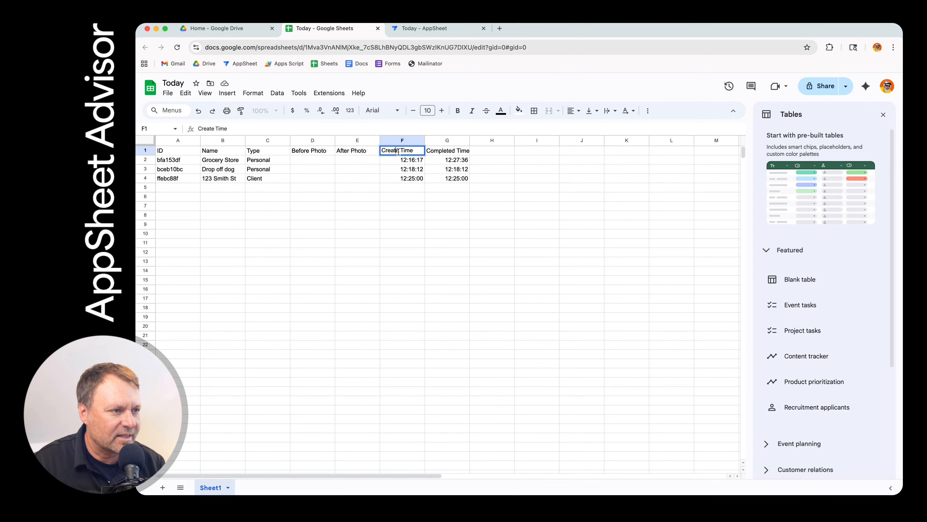
text(d)
click(451, 224)
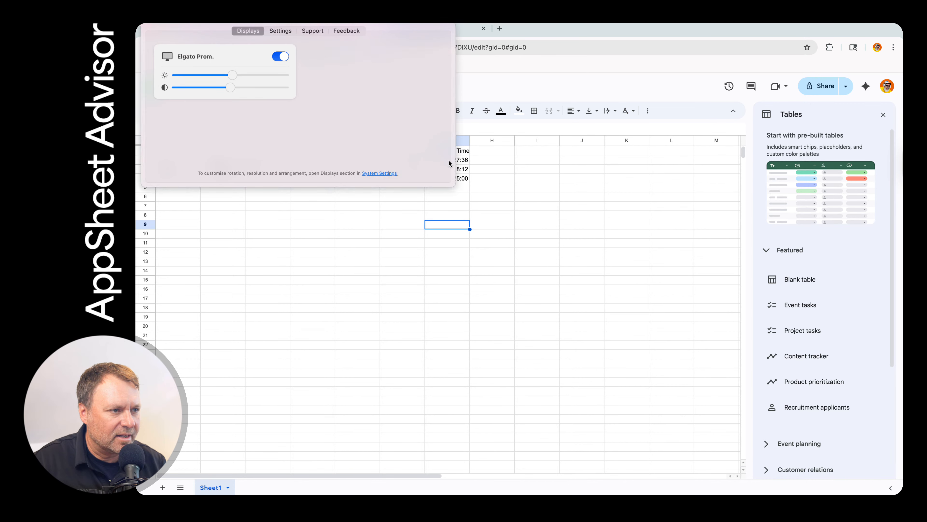
click(390, 26)
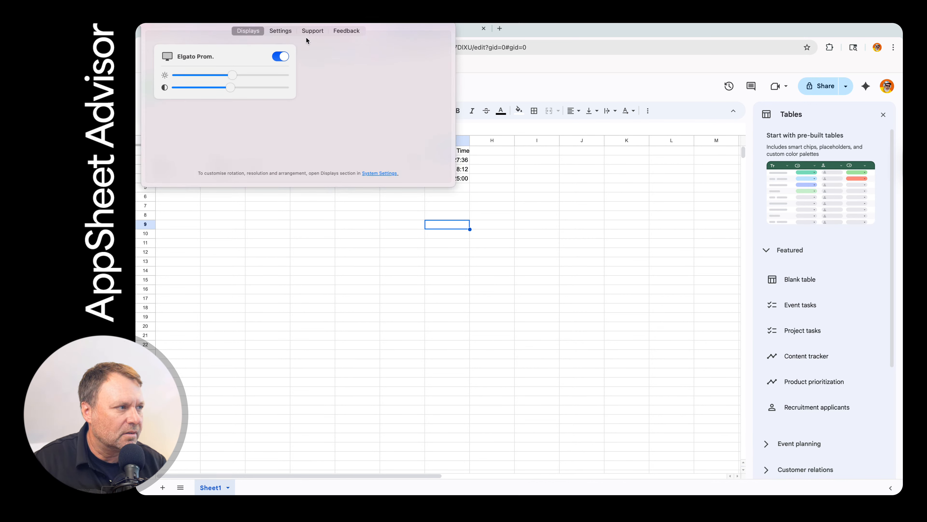
click(600, 30)
click(432, 198)
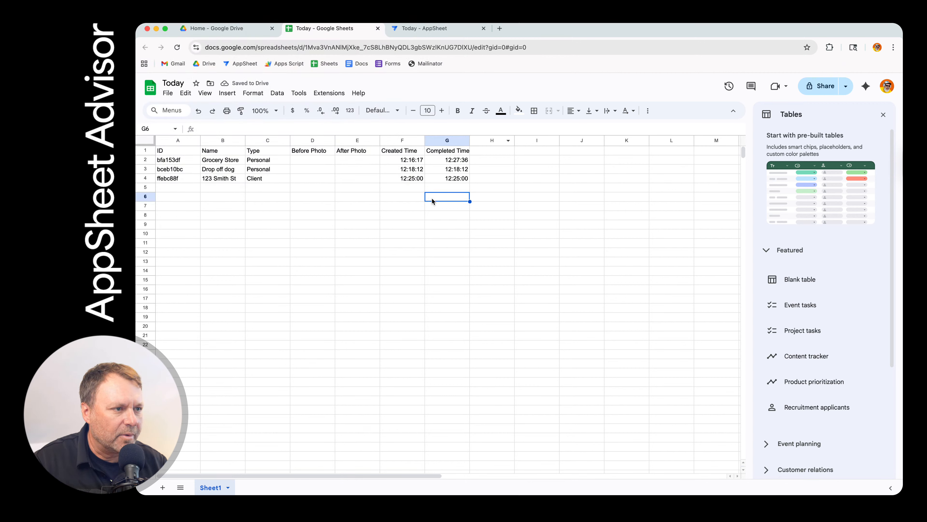
Delete the Completed Time values of the three records in cells G2:G4
click(453, 163)
shift+click(456, 180)
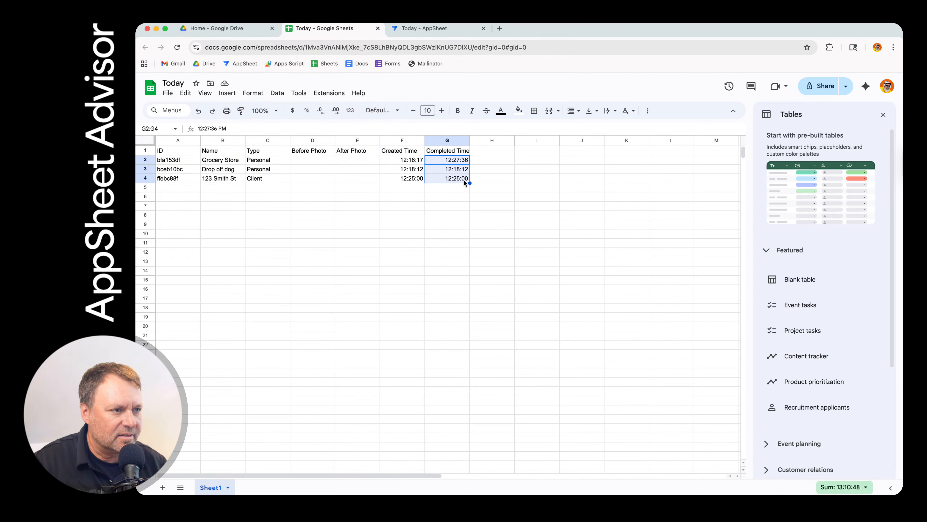
key(Delete)
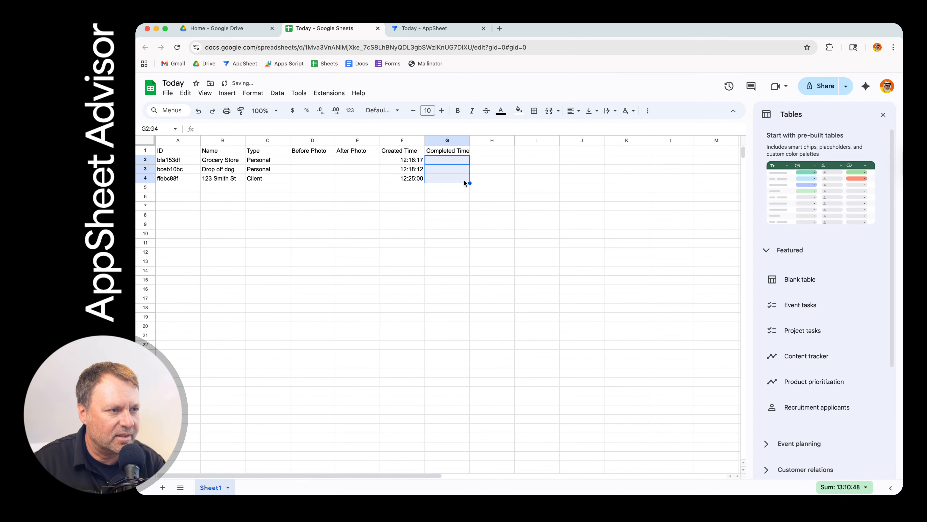
click(456, 207)
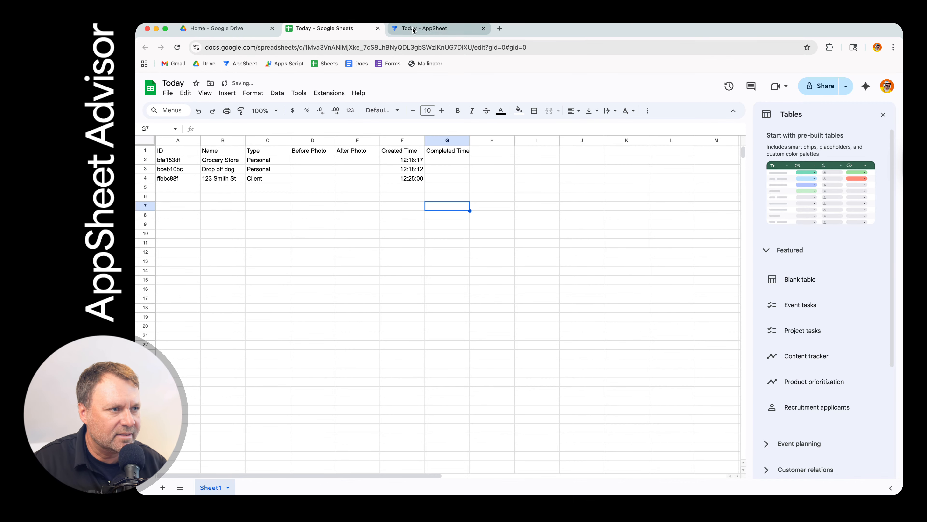
Switch back to AppSheet and regenerate the Today table's column structure
click(424, 28)
click(669, 113)
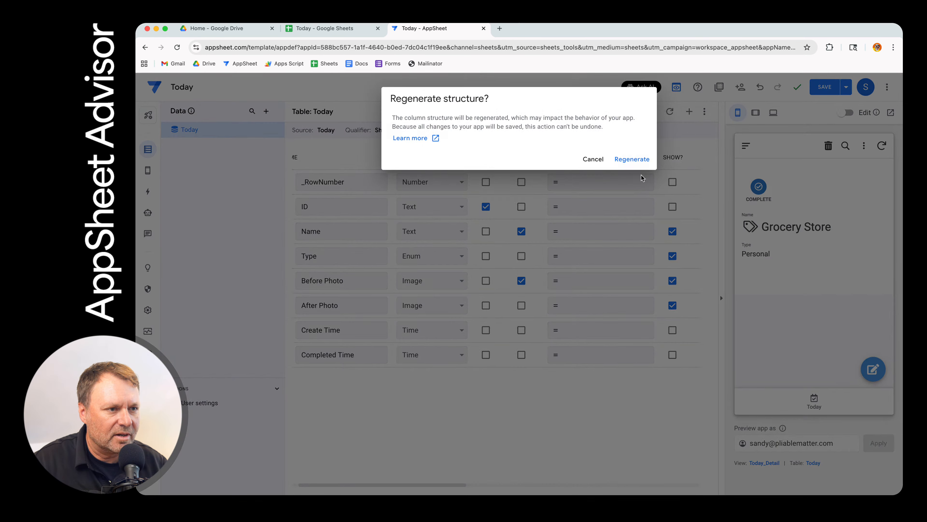
click(632, 159)
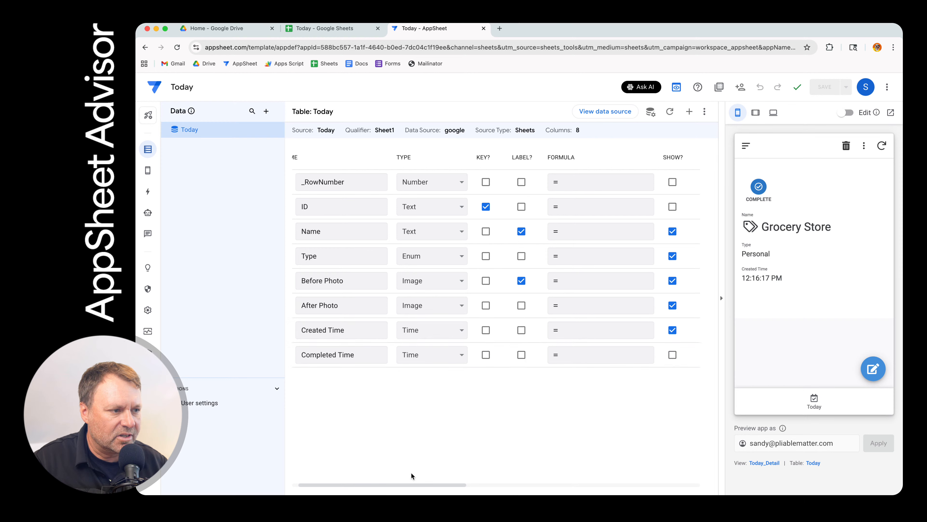
Return the app preview to the Today view, start a new record and enter Get Mail as its name
drag(411, 486, 526, 485)
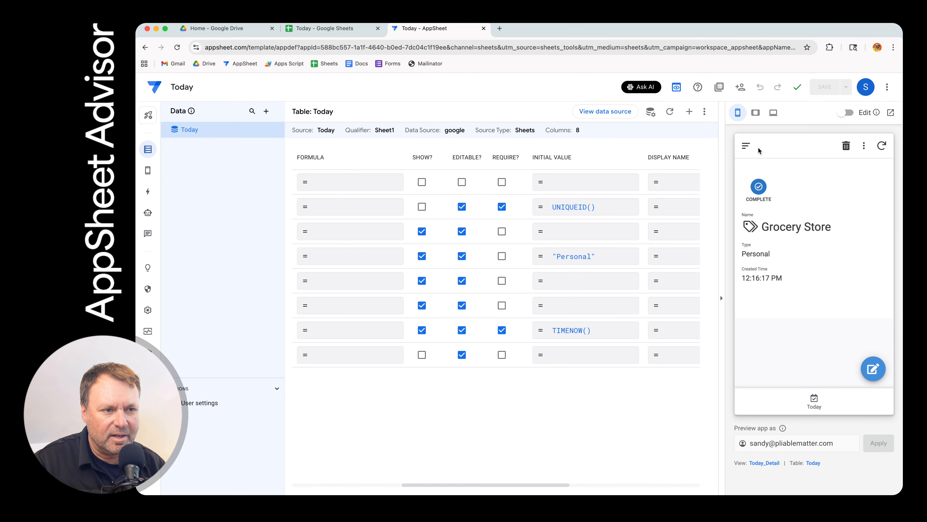
click(745, 145)
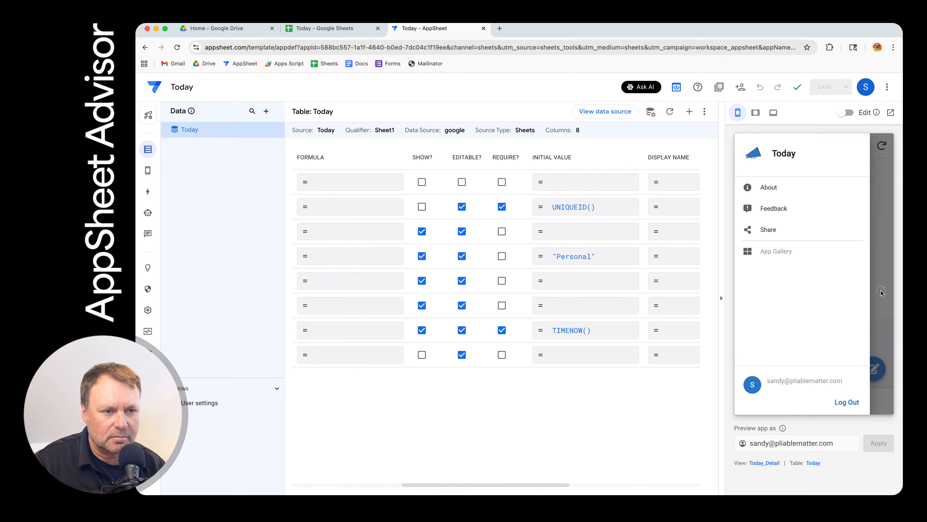
click(881, 291)
click(815, 400)
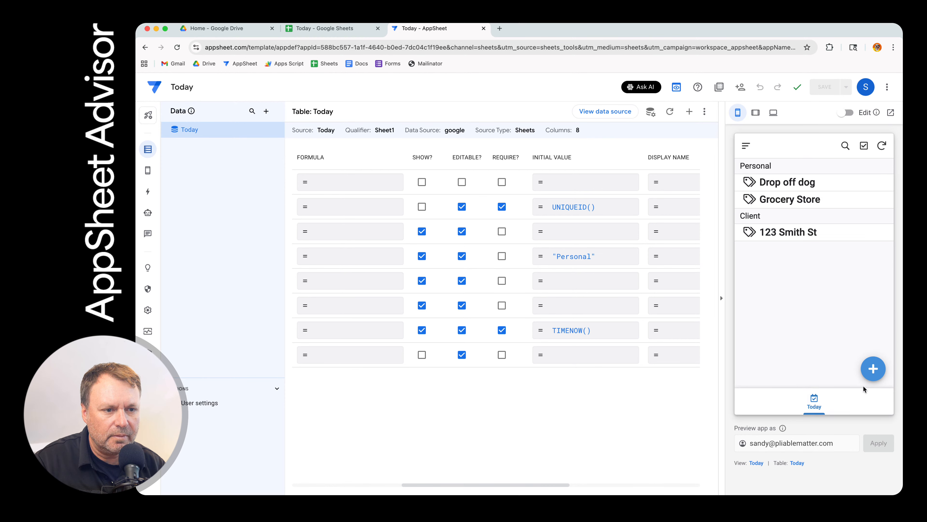
click(872, 368)
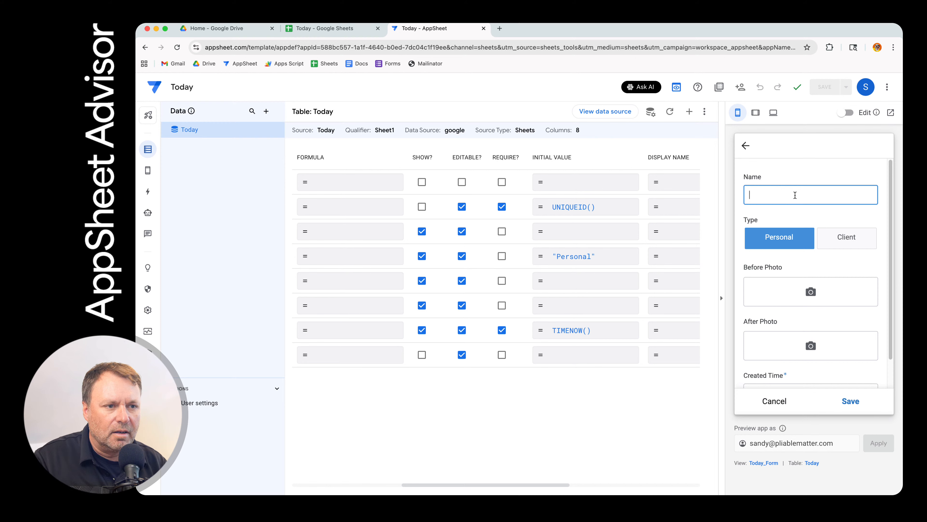
text(Get Mail)
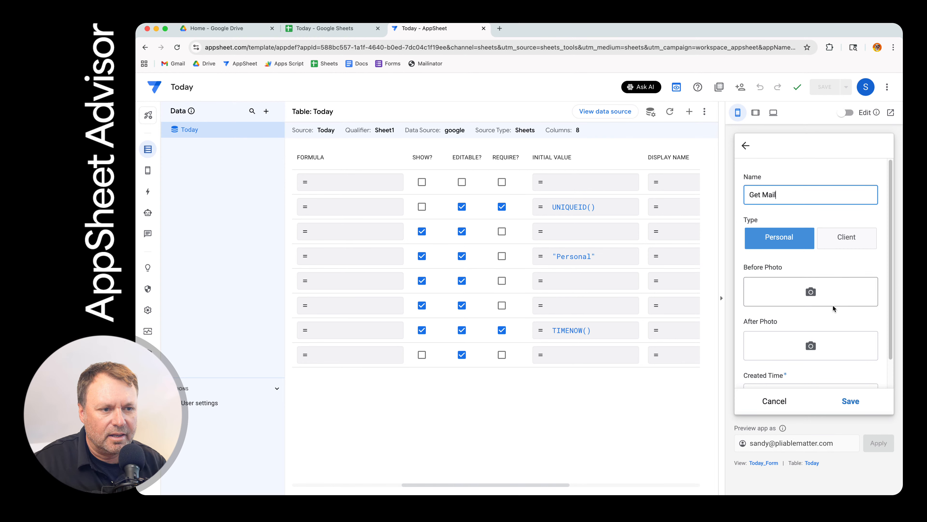
scroll(834, 305, down, 2)
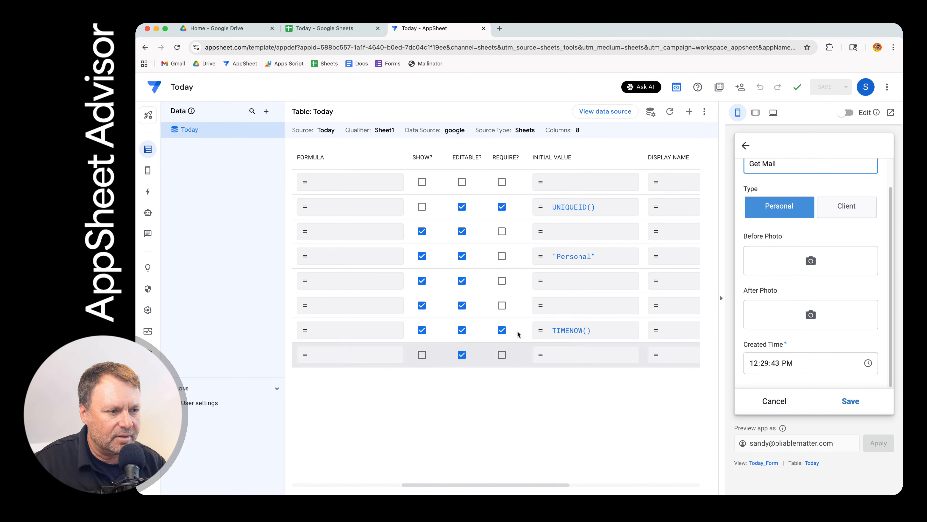
Turn off Show for the Created Time column of the Today table and save the app
scroll(509, 484, left, 3)
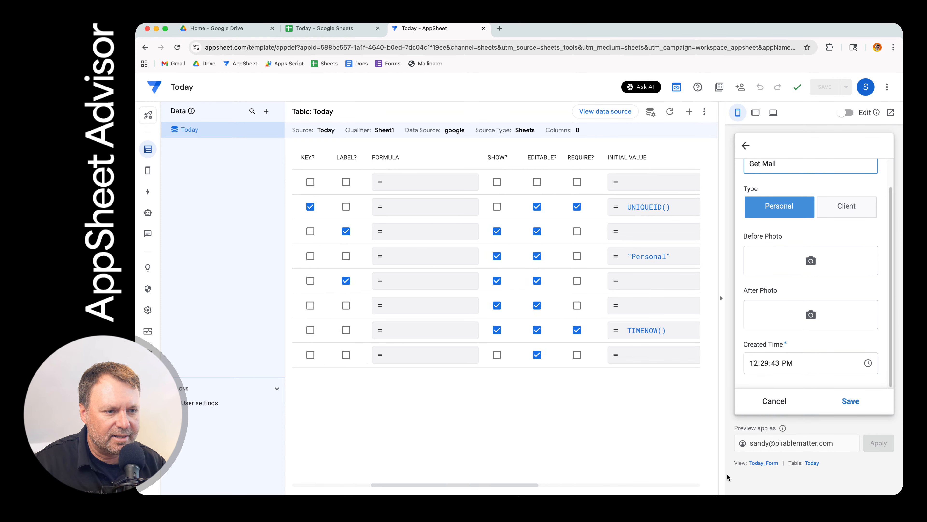
mouse_move(501, 488)
mouse_down()
mouse_move(405, 490)
mouse_move(487, 492)
mouse_up()
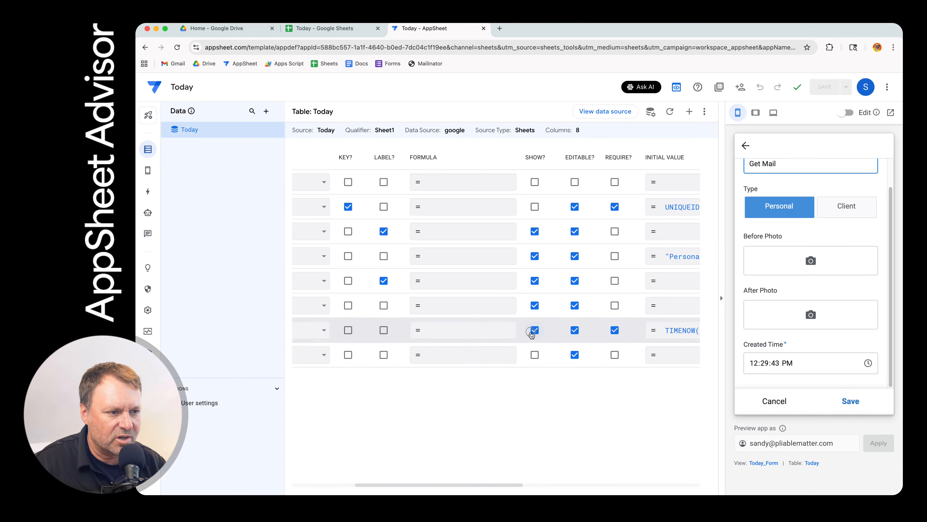
click(538, 330)
click(828, 86)
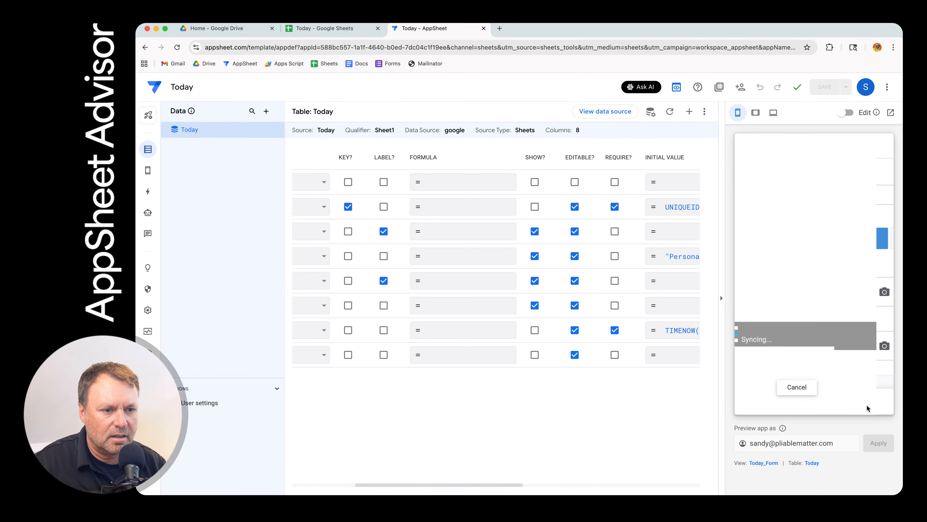
Name the new record Get Mail in the preview form, keep its type as Personal, and save it
text(G)
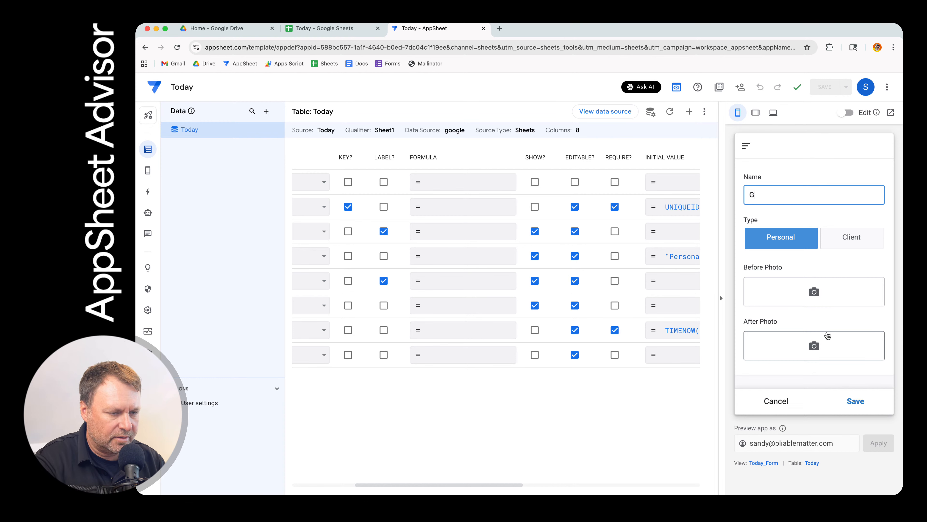
text(et Mail)
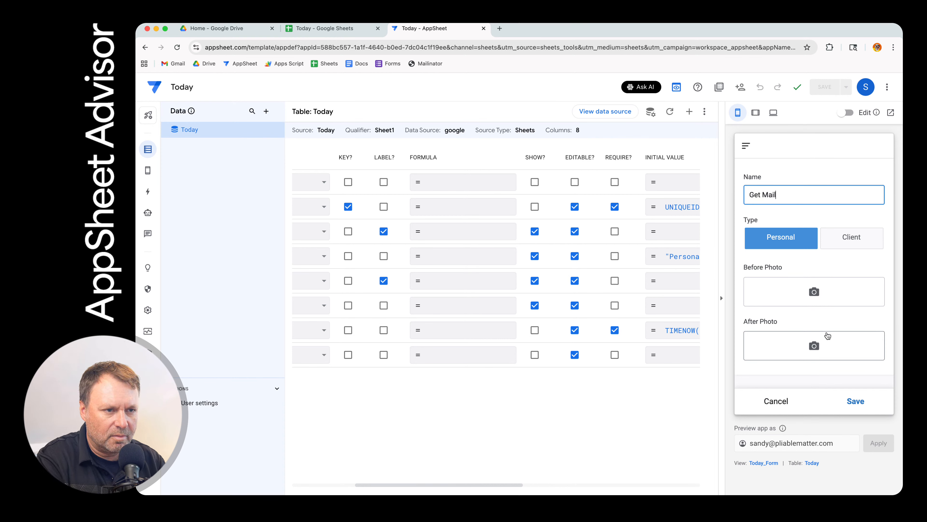
click(851, 400)
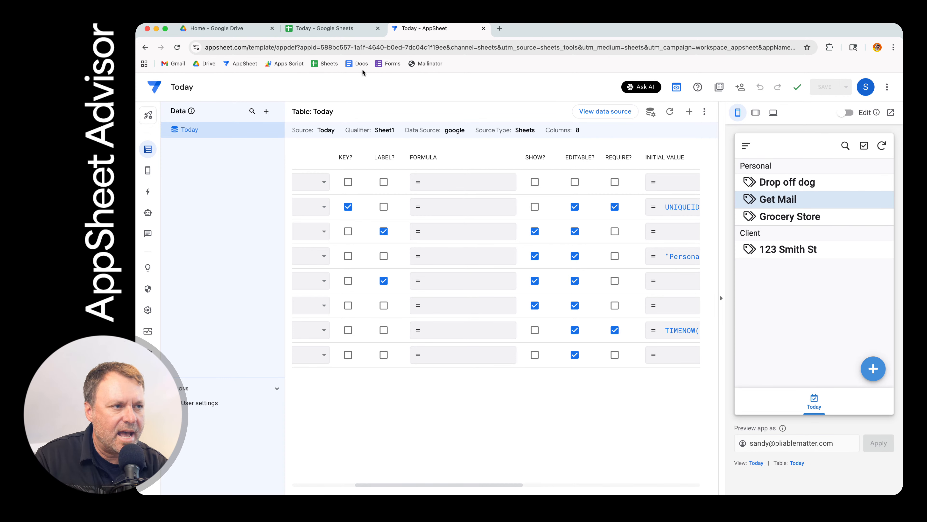
Switch to Google Sheets and check the Get Mail row's Created Time and Completed Time, hiding the Completed Time column
click(337, 32)
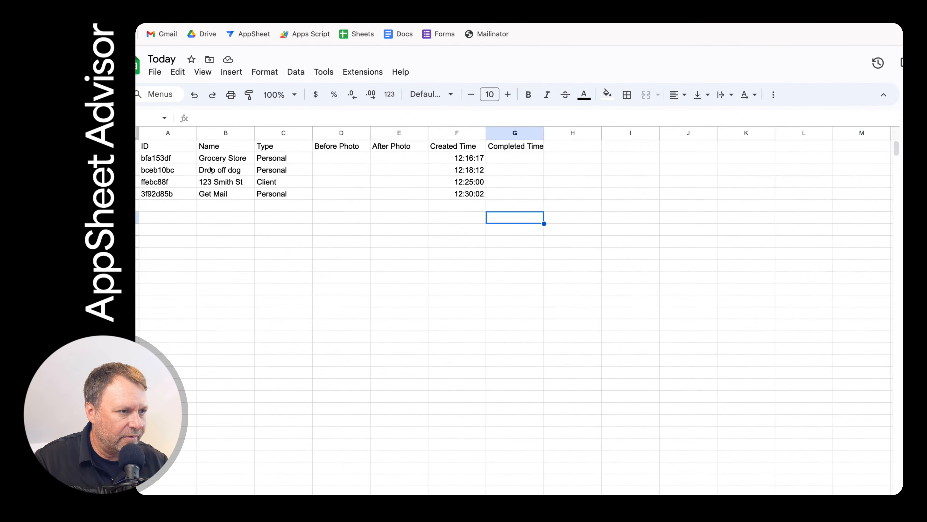
click(457, 241)
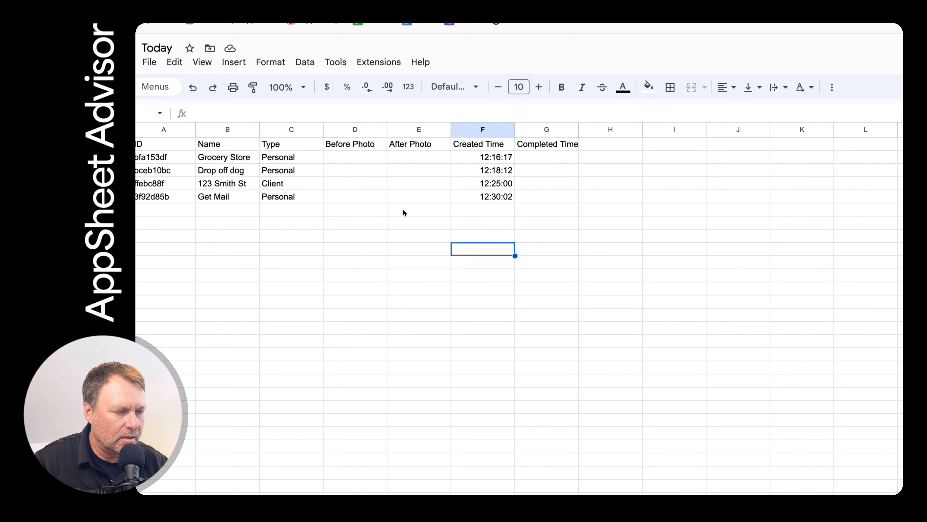
drag(450, 171, 430, 181)
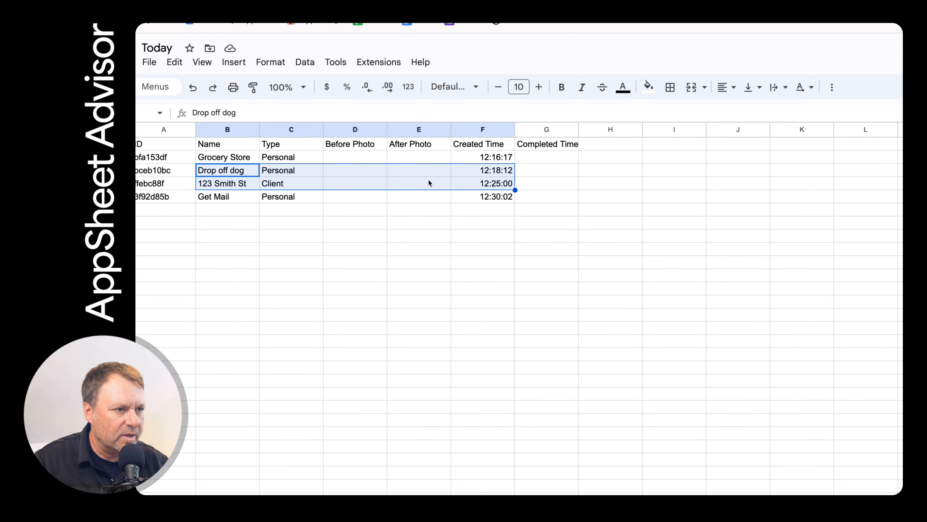
click(460, 184)
key(Tab)
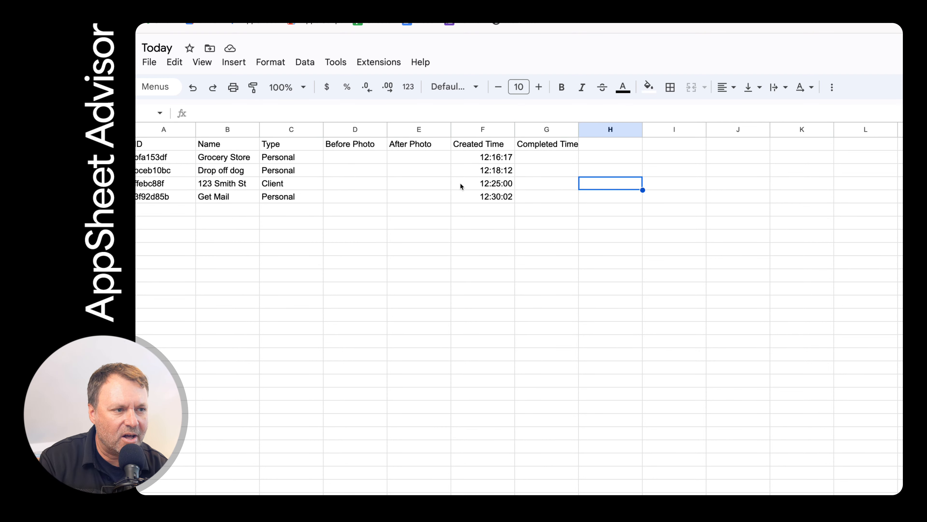
key(Return)
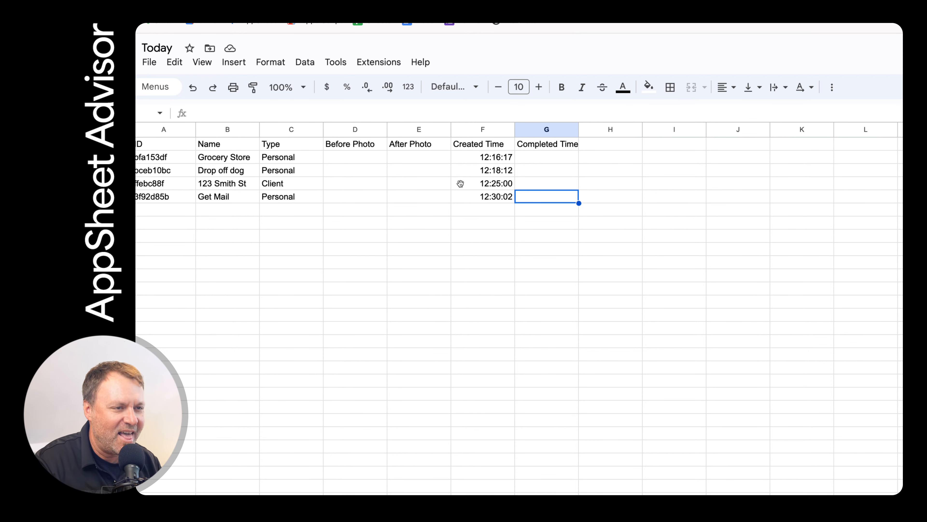
key(ctrl+alt+0)
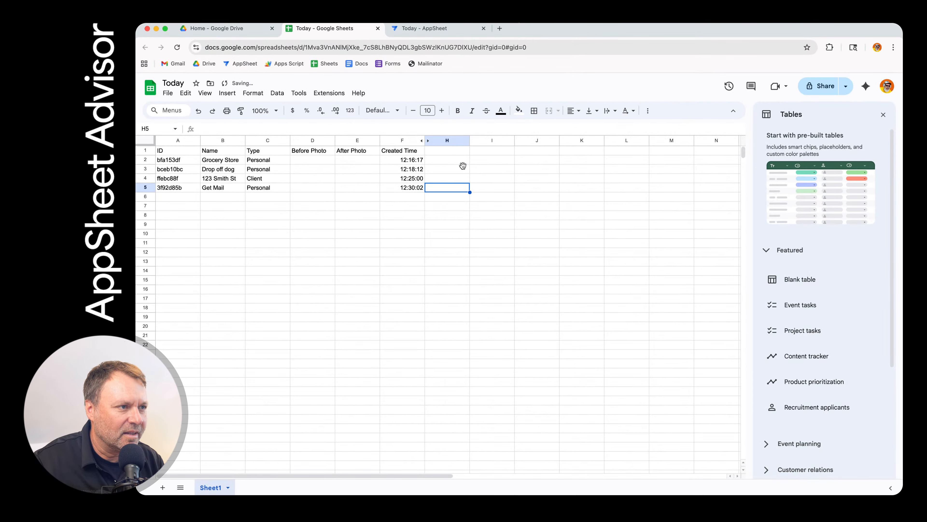
Switch back to AppSheet, open the Get Mail record in the preview and run its Complete action
click(437, 35)
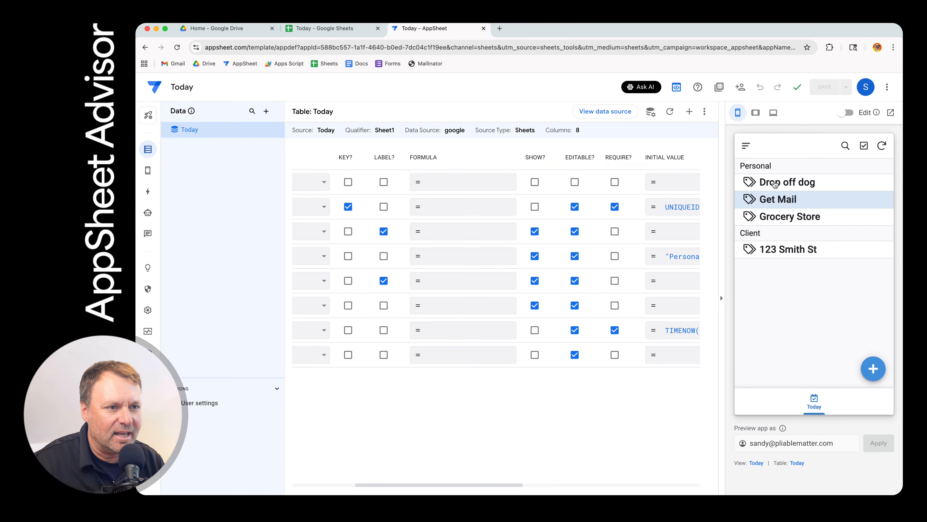
click(776, 203)
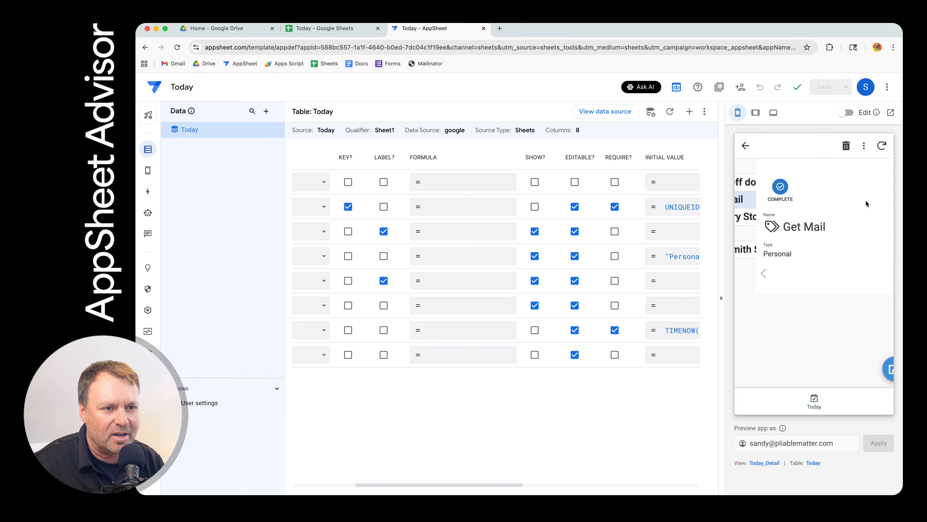
click(759, 188)
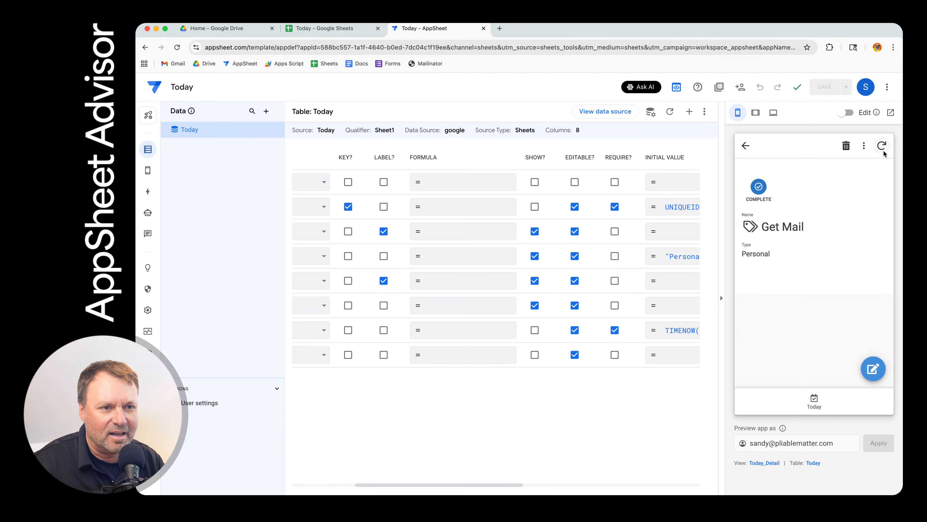
Switch to Google Sheets, undo the hiding of the Completed Time column and check the Get Mail record's Completed Time
click(322, 29)
click(441, 207)
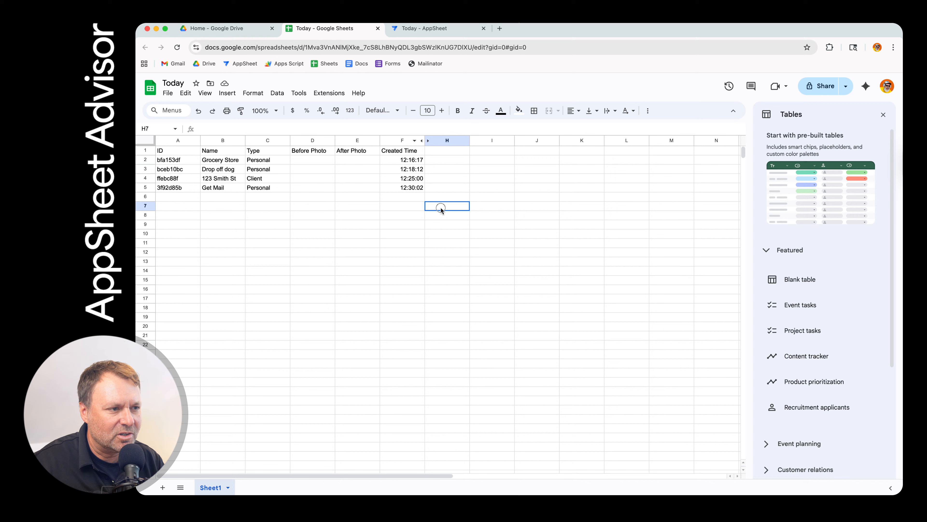
click(437, 190)
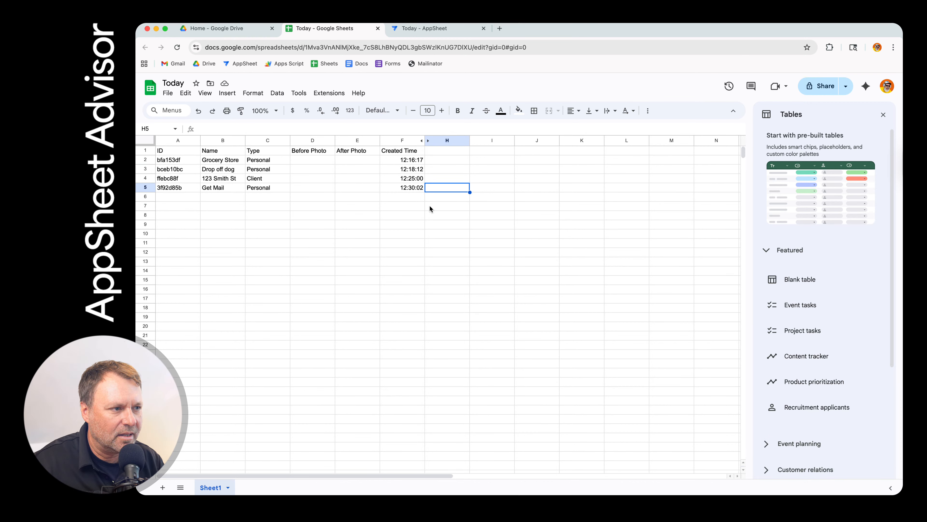
click(456, 170)
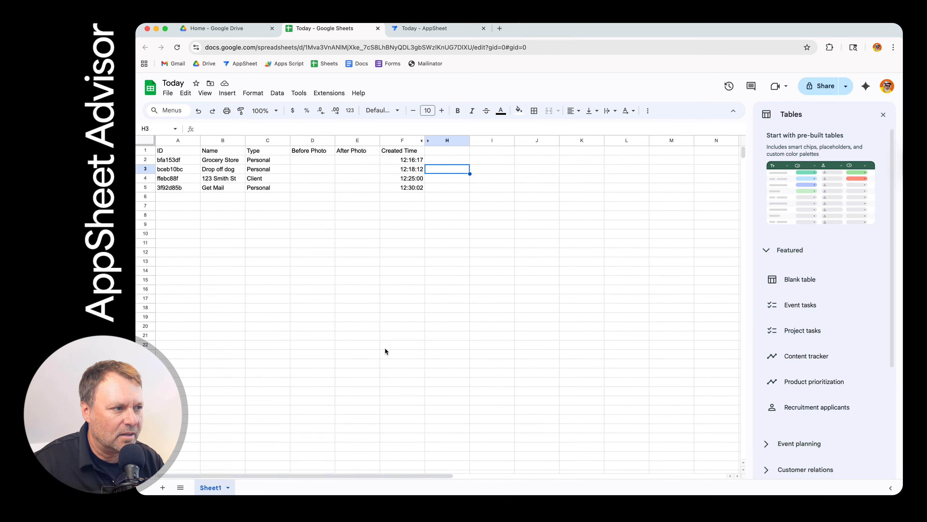
key(super+z)
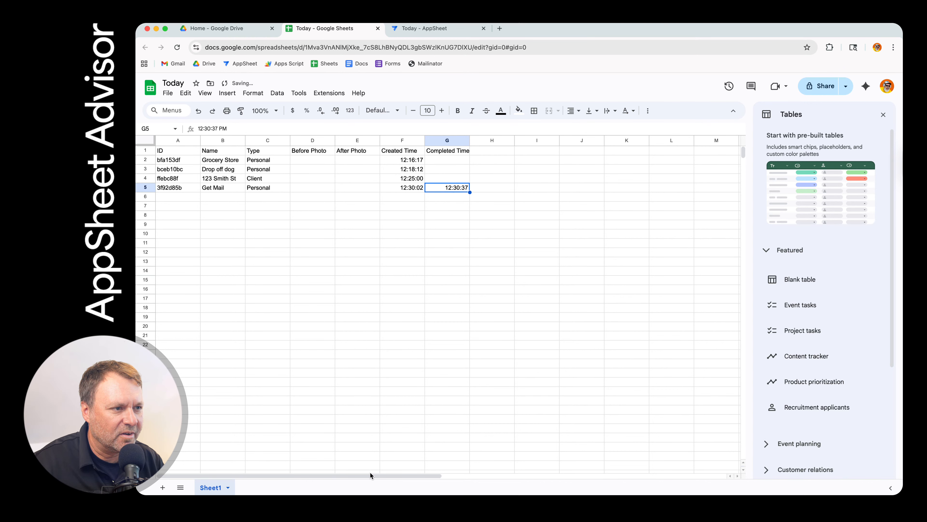
click(450, 271)
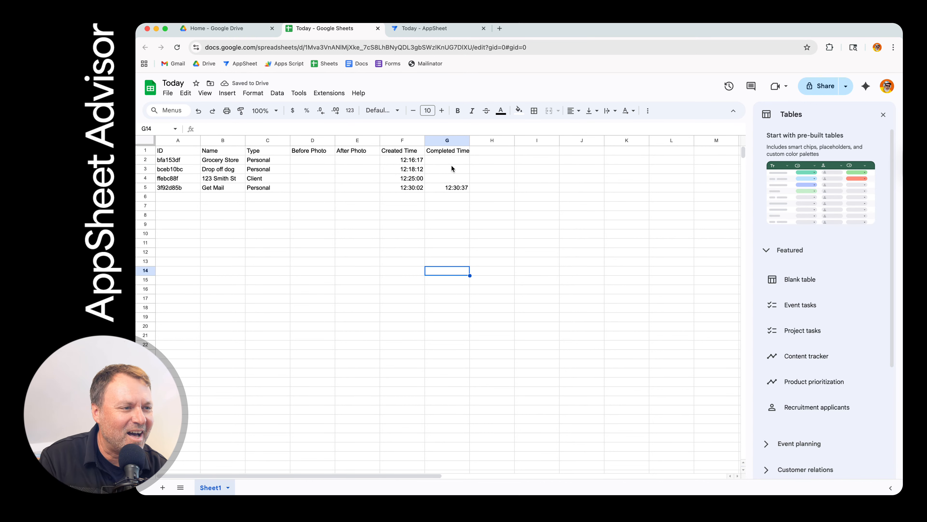
click(459, 187)
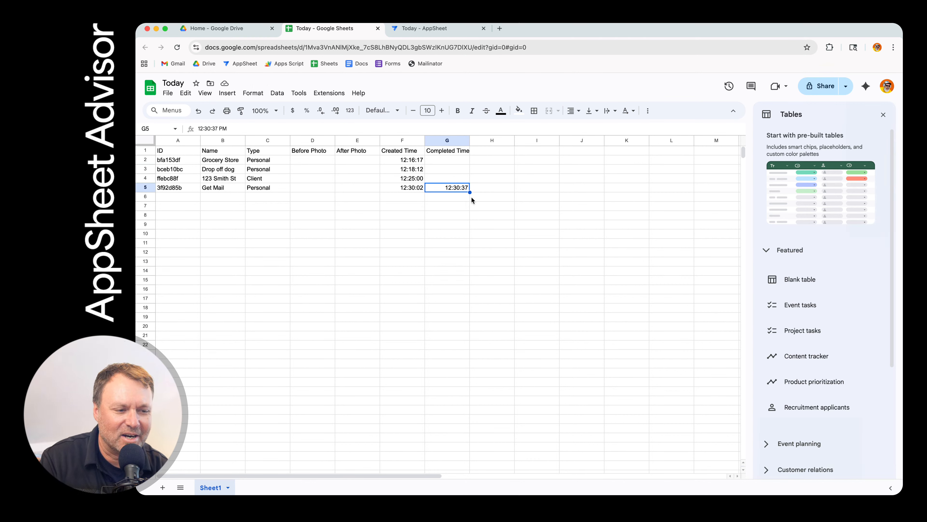
Switch to AppSheet, open the Complete action of the Today table and turn on its confirmation requirement
click(437, 32)
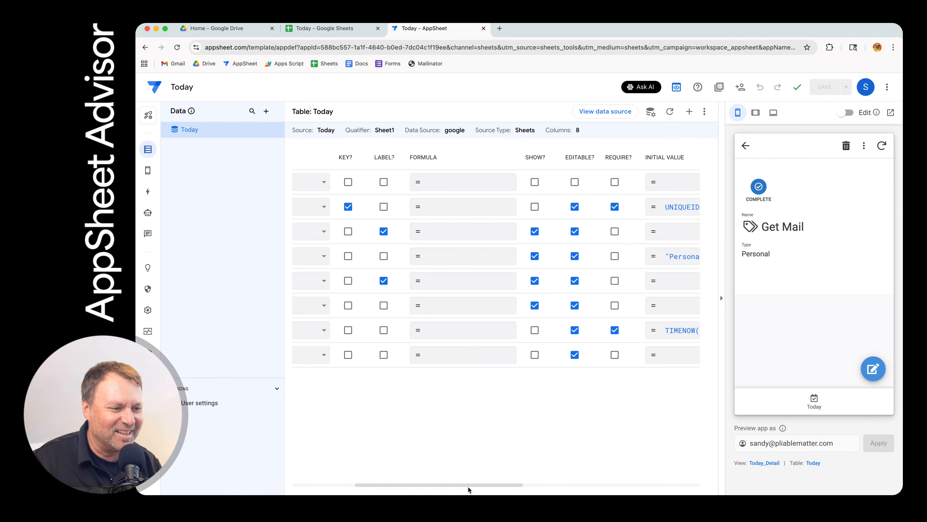
drag(466, 486, 375, 489)
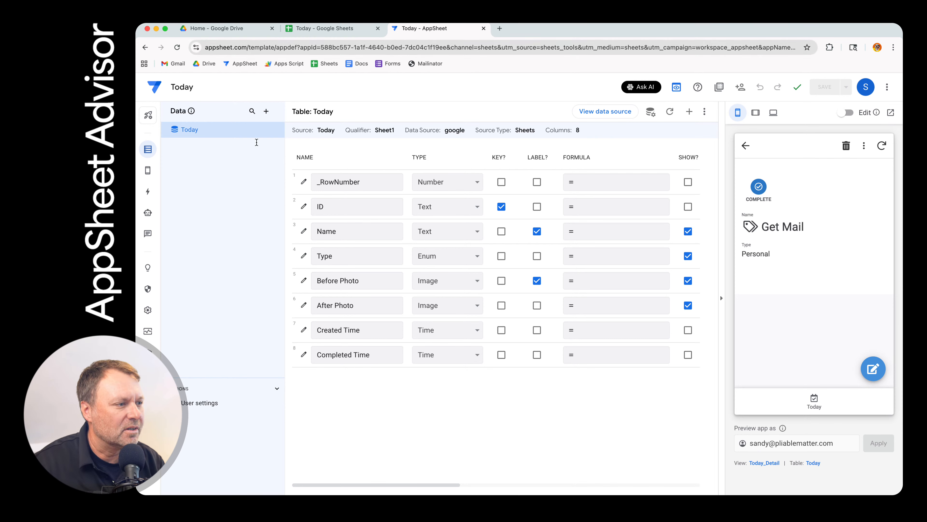
click(150, 193)
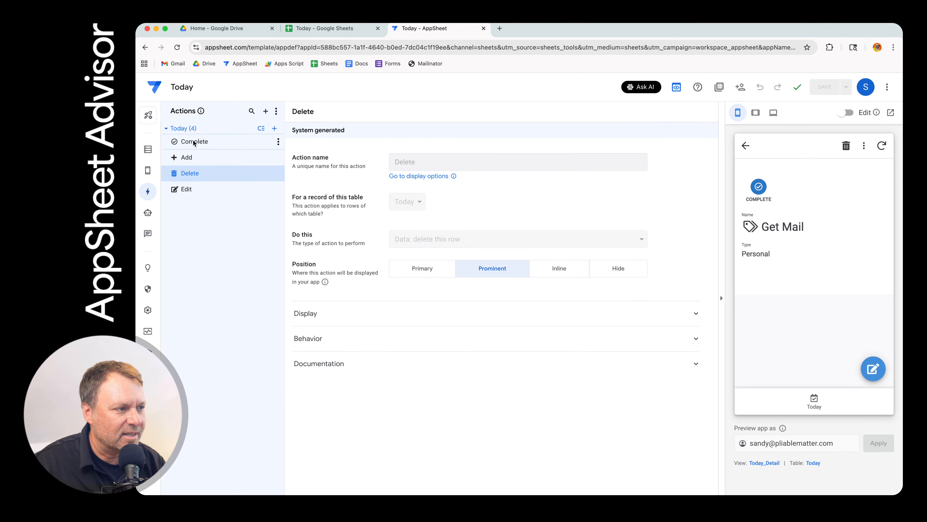
click(219, 141)
click(345, 252)
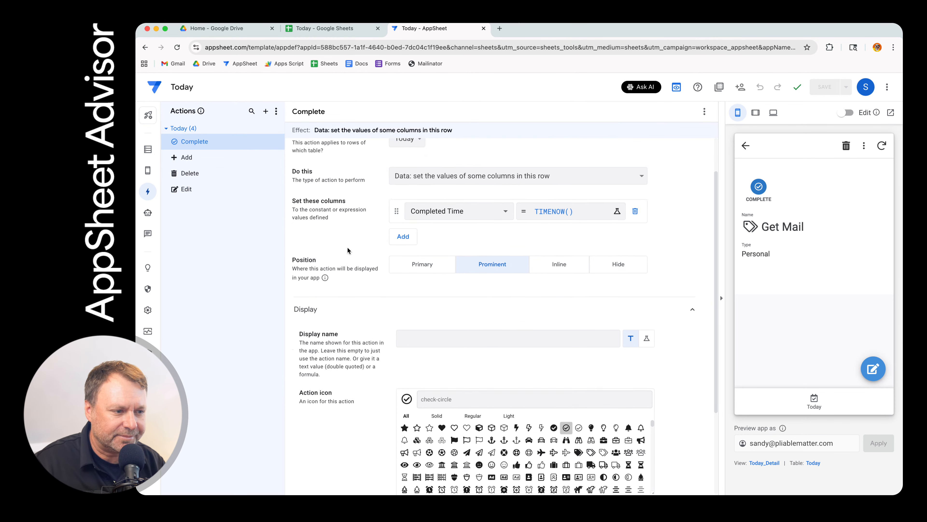
scroll(344, 256, down, 2)
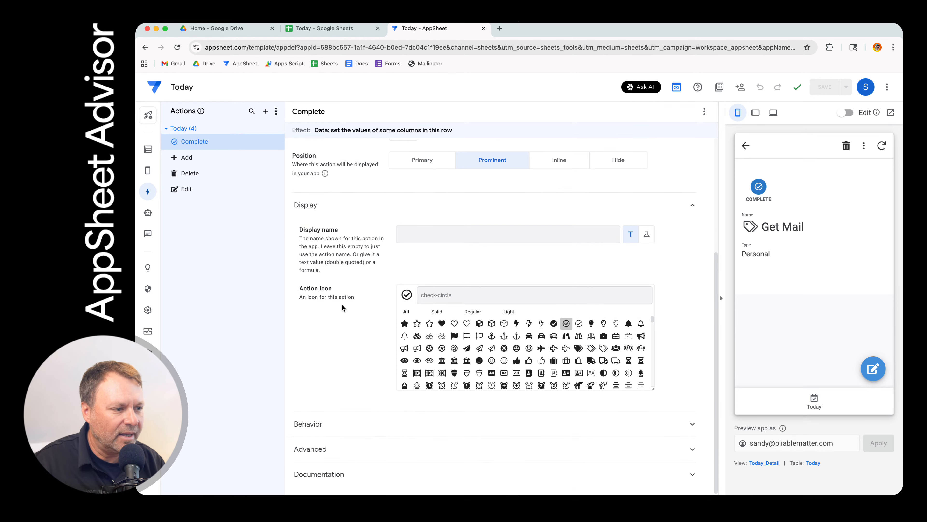
click(363, 425)
scroll(310, 365, down, 6)
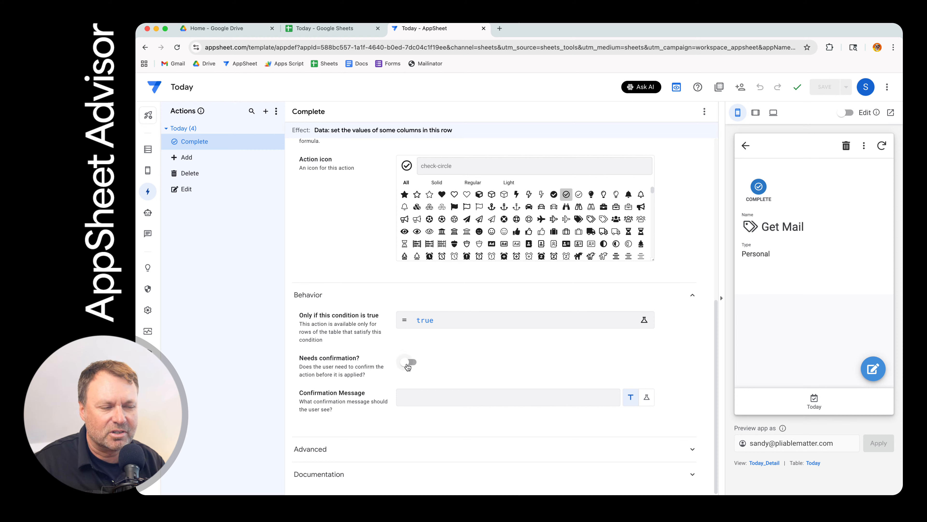
click(408, 365)
Set the Complete action's confirmation message to "Are you sure you want to mark this complete?" and save the app
click(456, 397)
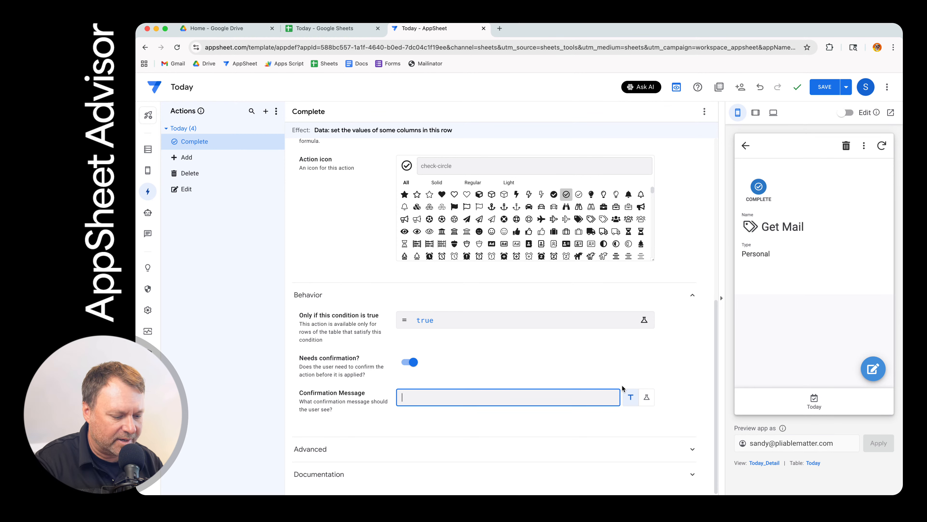
text(Are you sure yo)
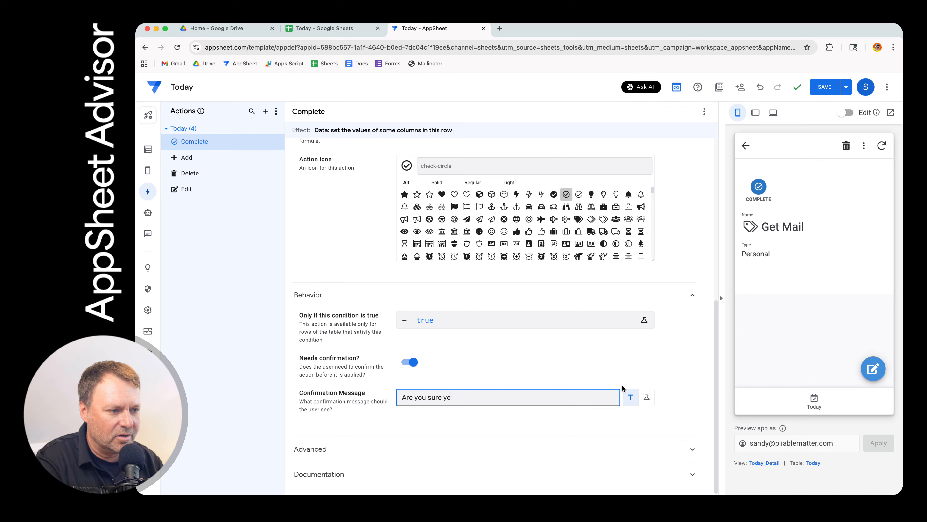
text(u waan)
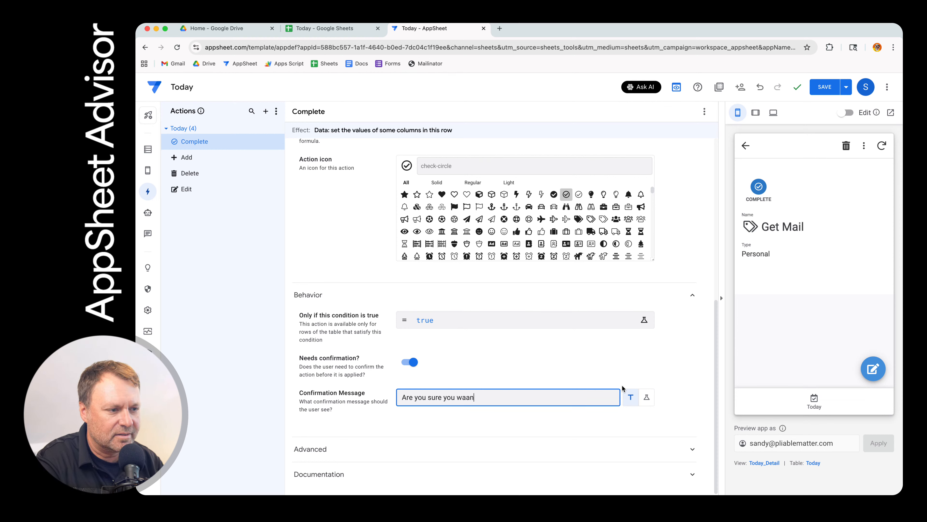
key(BackSpace)
key(BackSpace)
text(nt to mar)
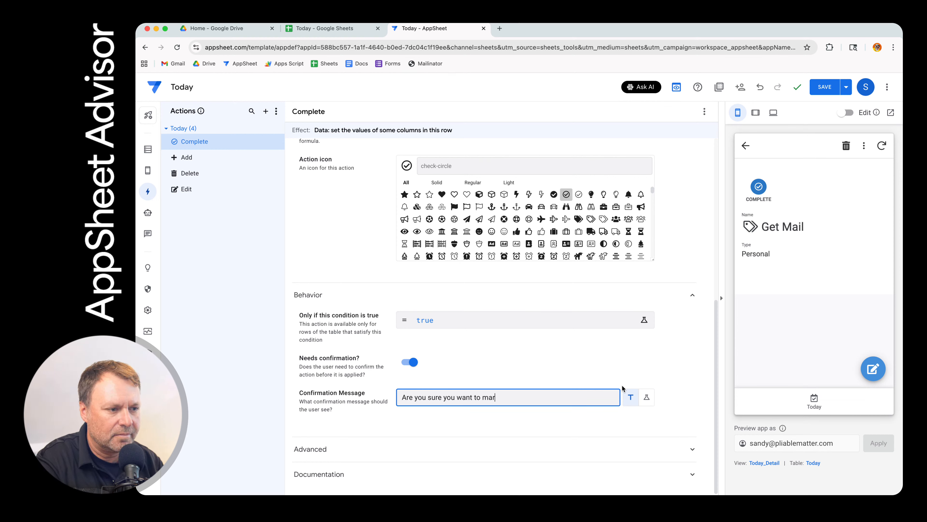
text(k this comple)
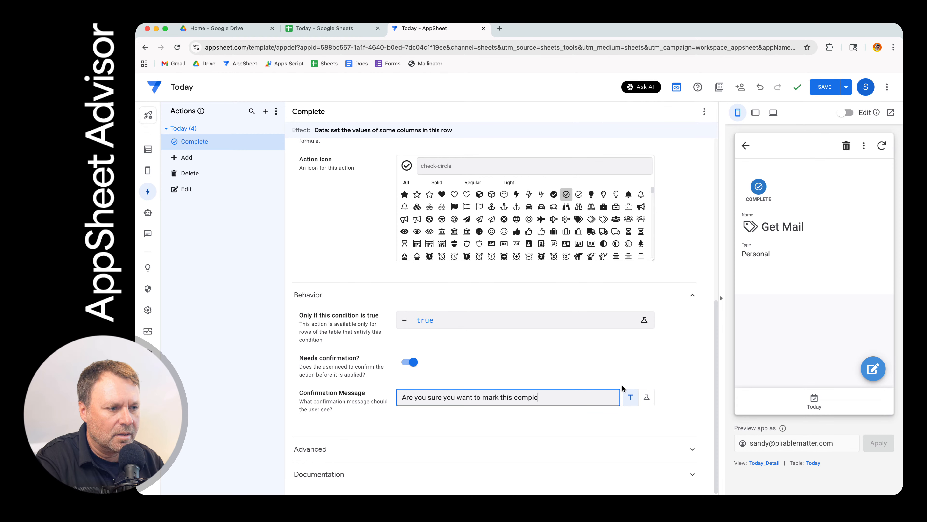
text(te?)
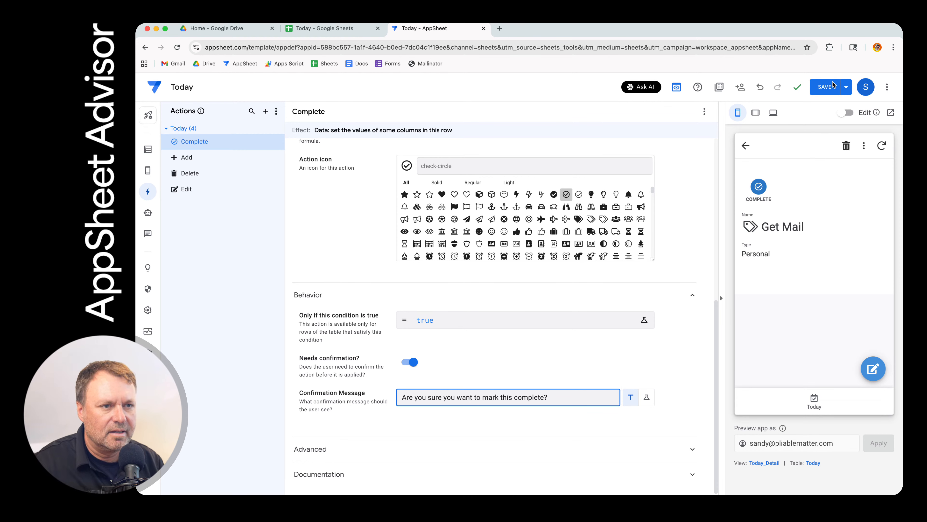
click(827, 86)
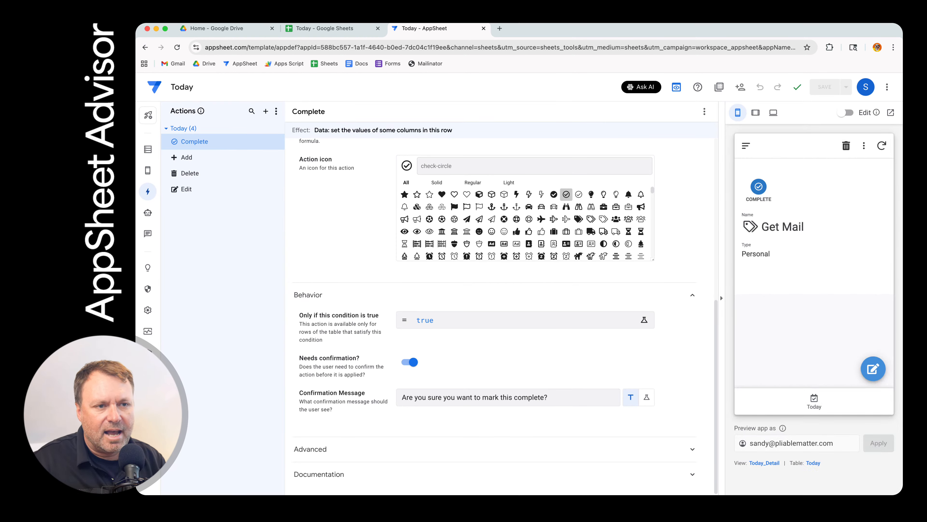
Test the Complete action's confirmation on the Get Mail record in the preview and decline it
click(873, 369)
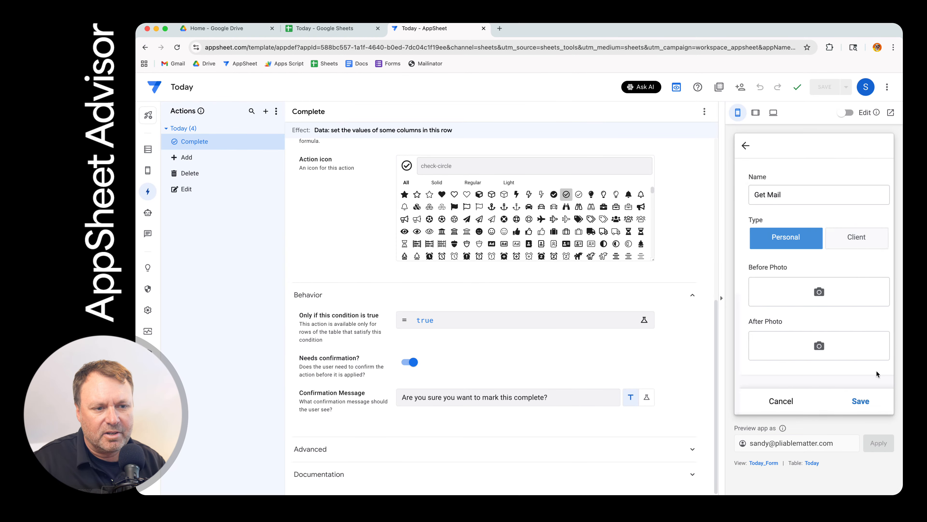
click(748, 149)
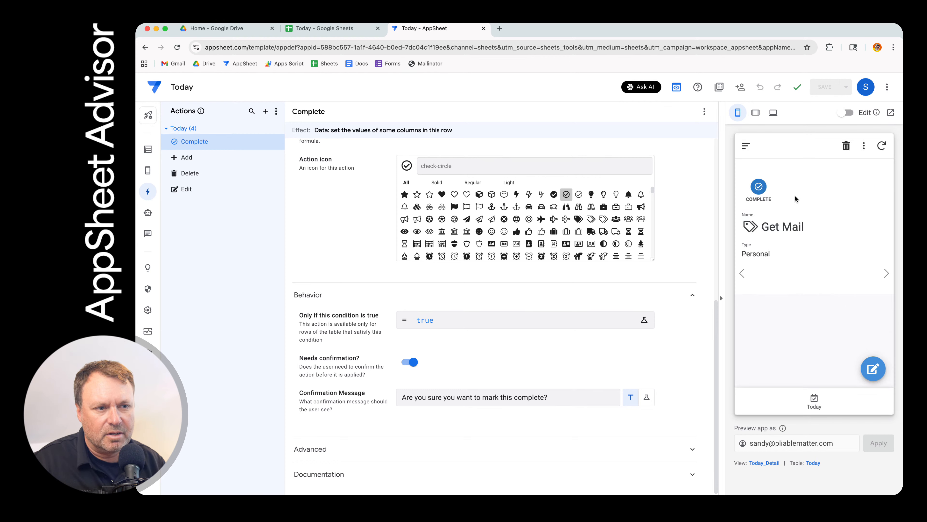
click(759, 187)
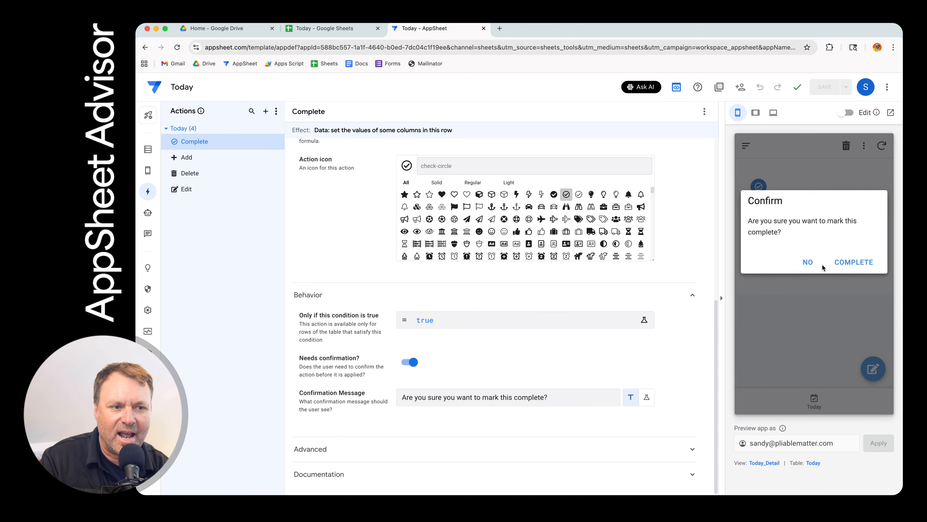
click(808, 262)
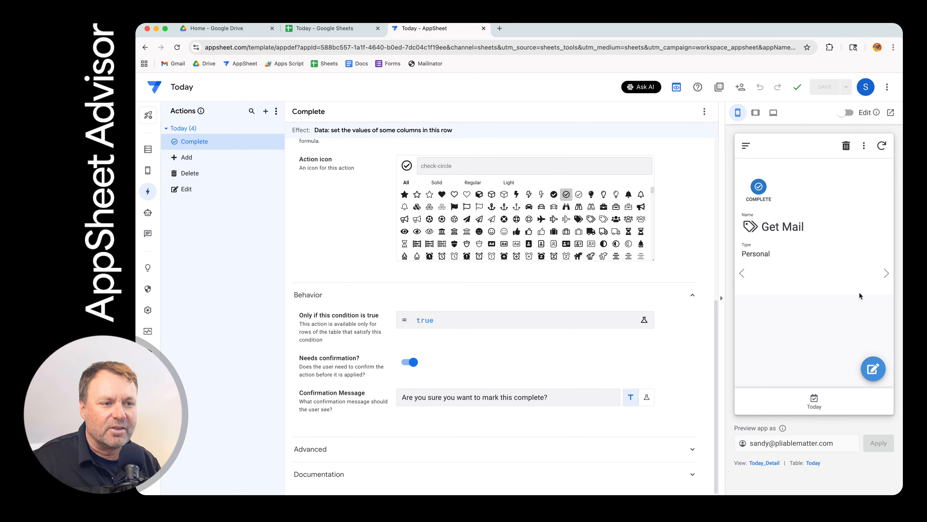
Run and confirm the Complete action on the Drop off dog record in the preview, and check its Completed Time in Google Sheets
click(816, 409)
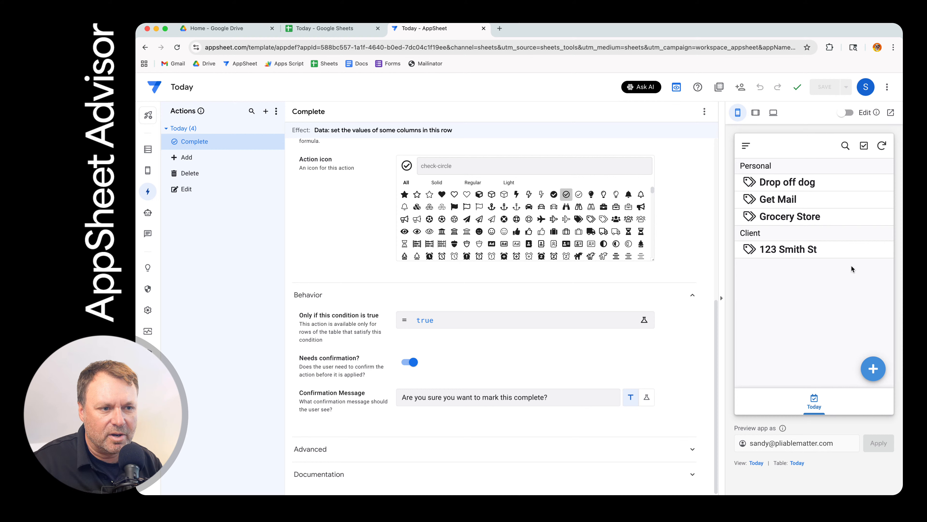
click(788, 184)
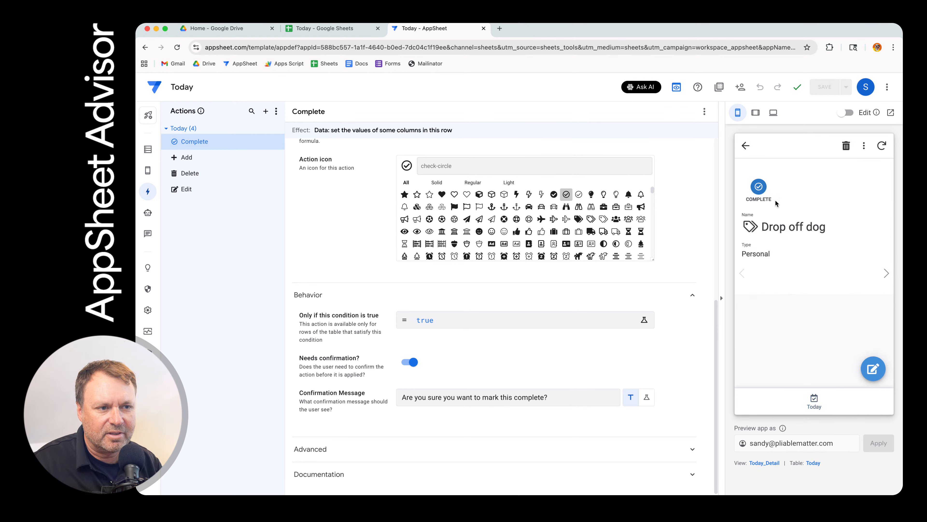
click(759, 187)
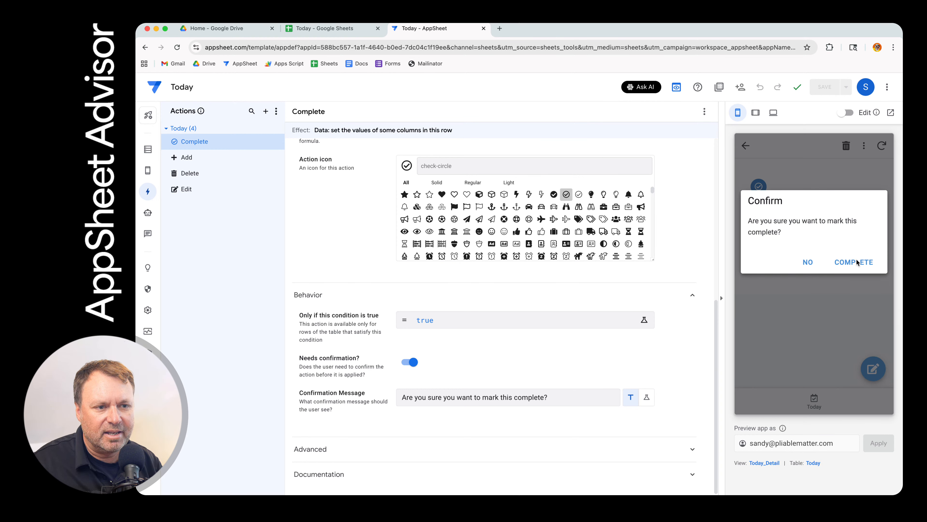
click(855, 260)
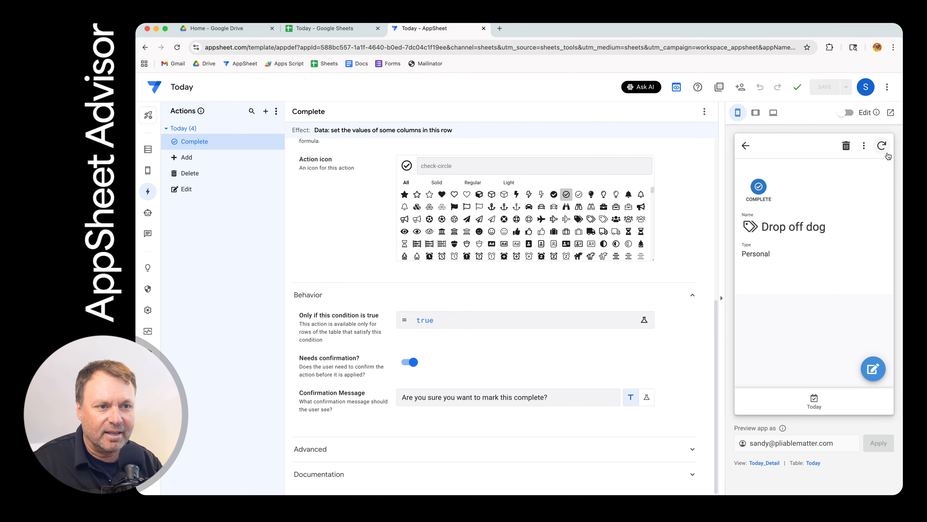
click(350, 29)
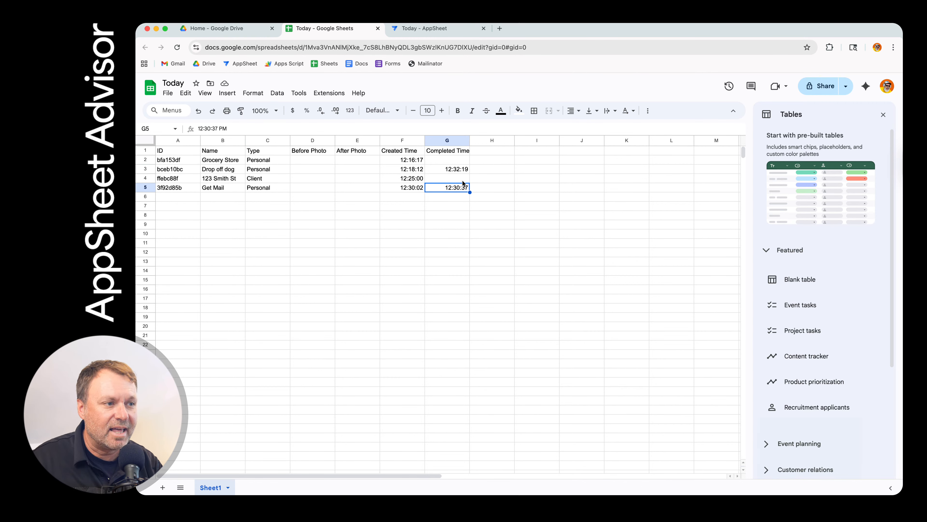
Switch back to AppSheet and rename the Complete action as Mark Complete
click(425, 29)
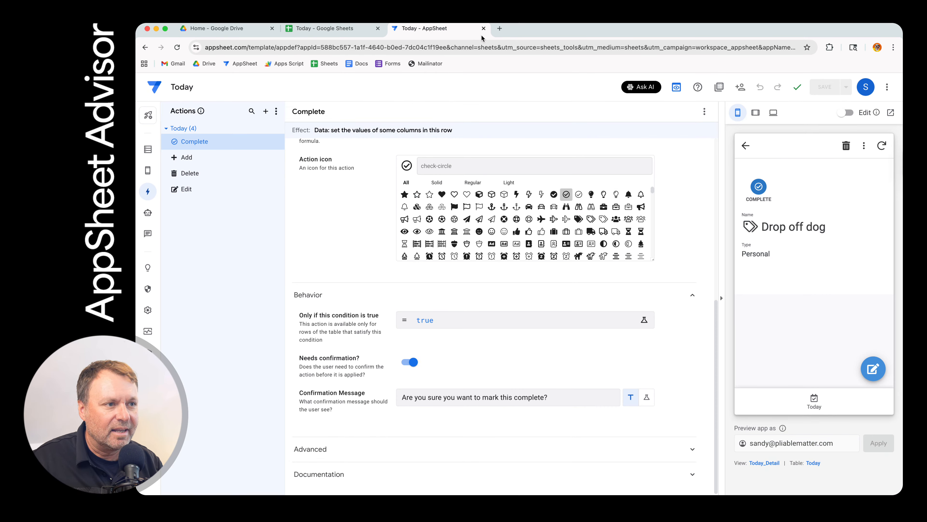
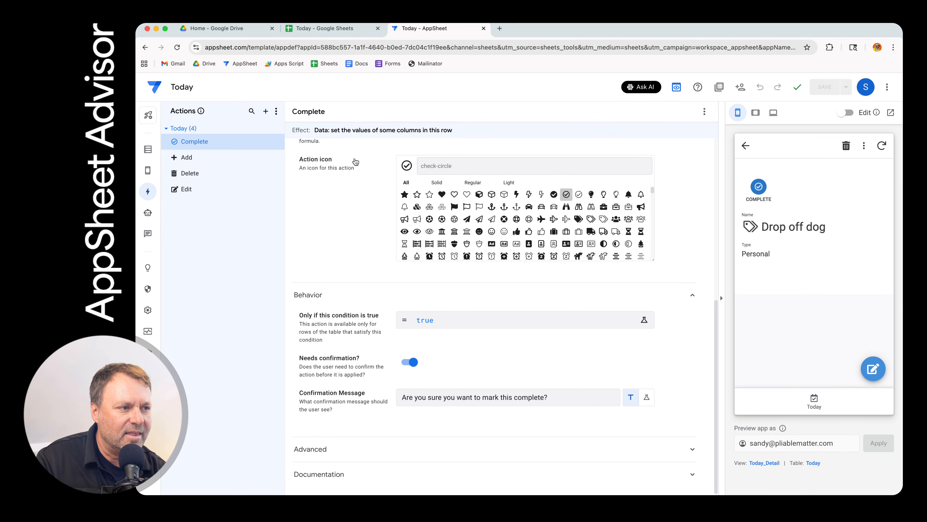
scroll(407, 169, up, 8)
click(468, 165)
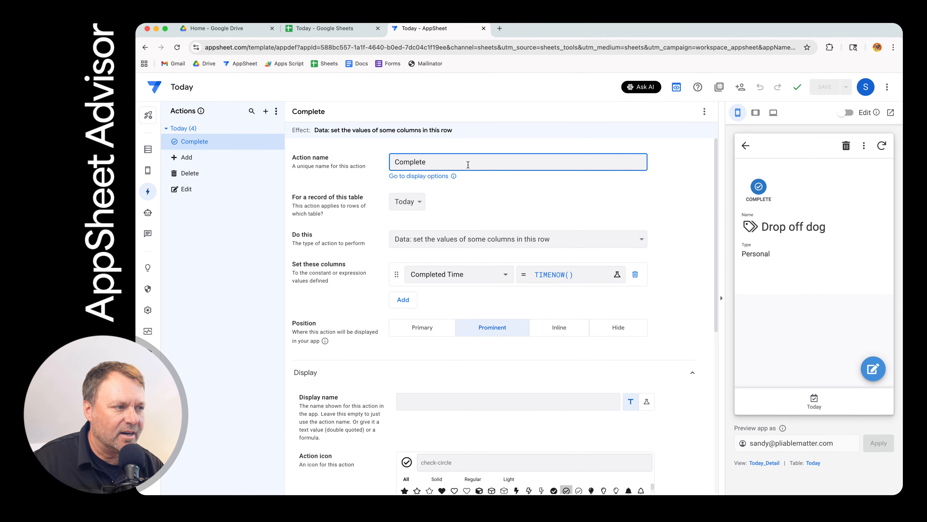
double_click(468, 164)
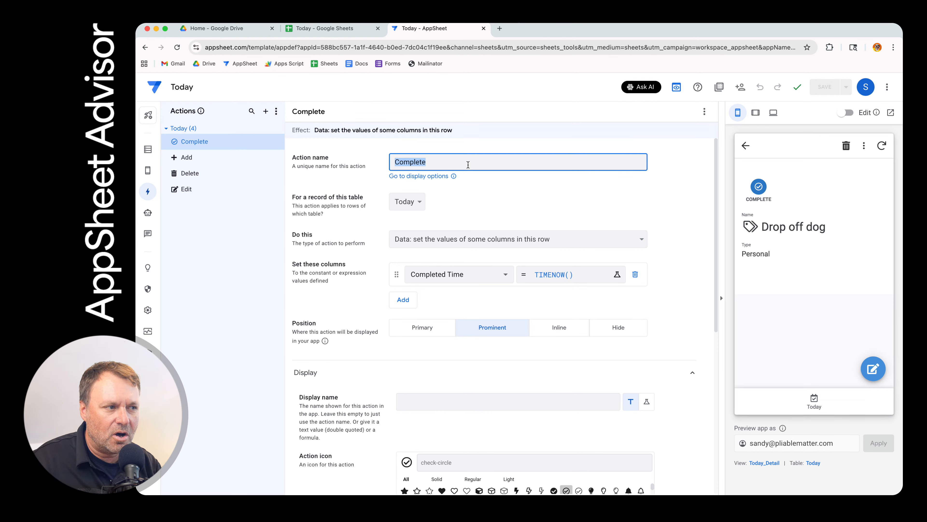
text(Mark Compete)
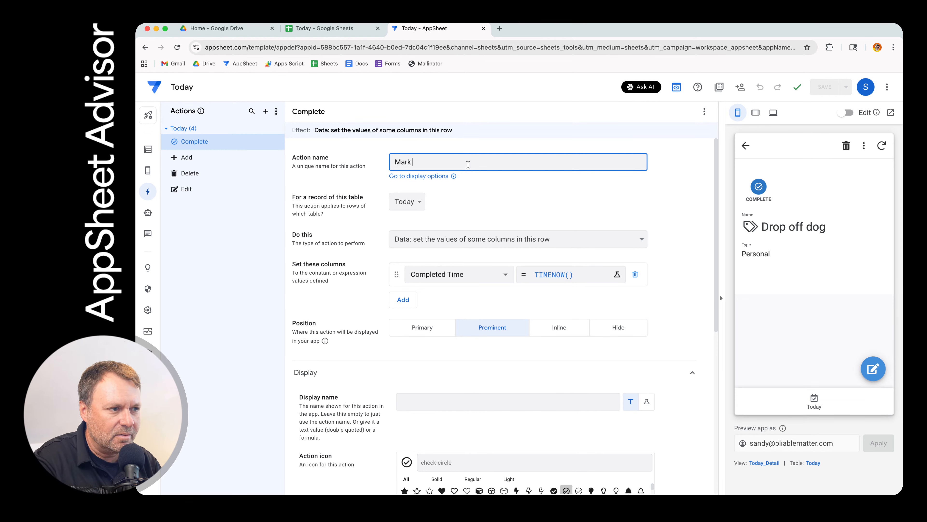
key(BackSpace)
key(BackSpace)
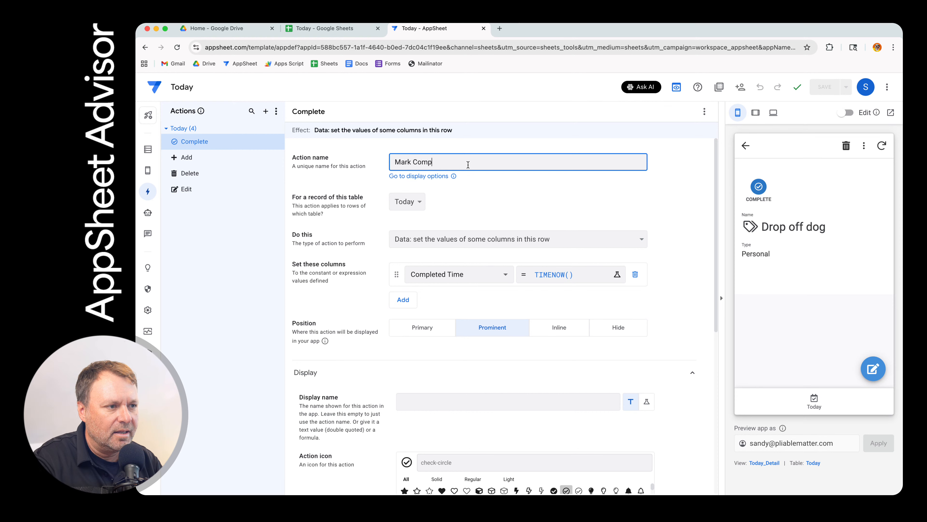
text(lete)
click(684, 183)
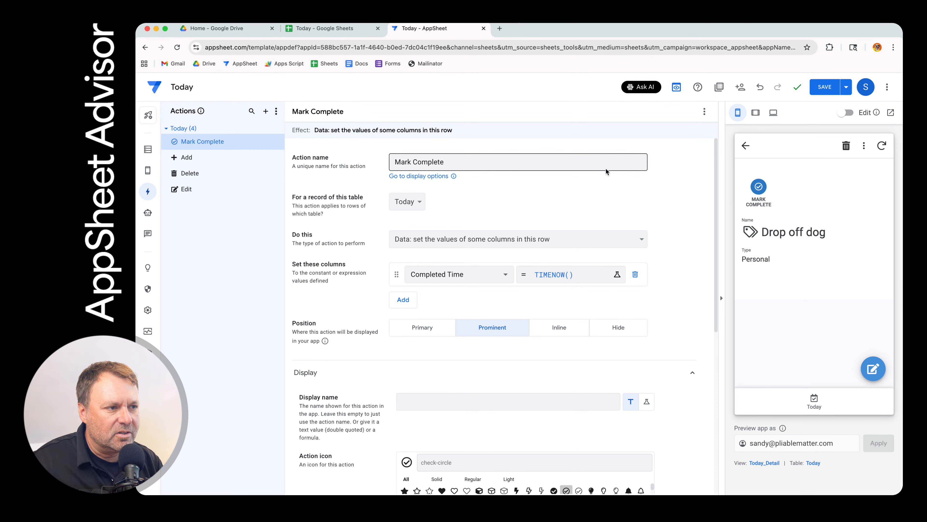
Search the action icons for "hide" and give the Mark Complete action the regular-style crossed-out eye icon
scroll(513, 193, down, 4)
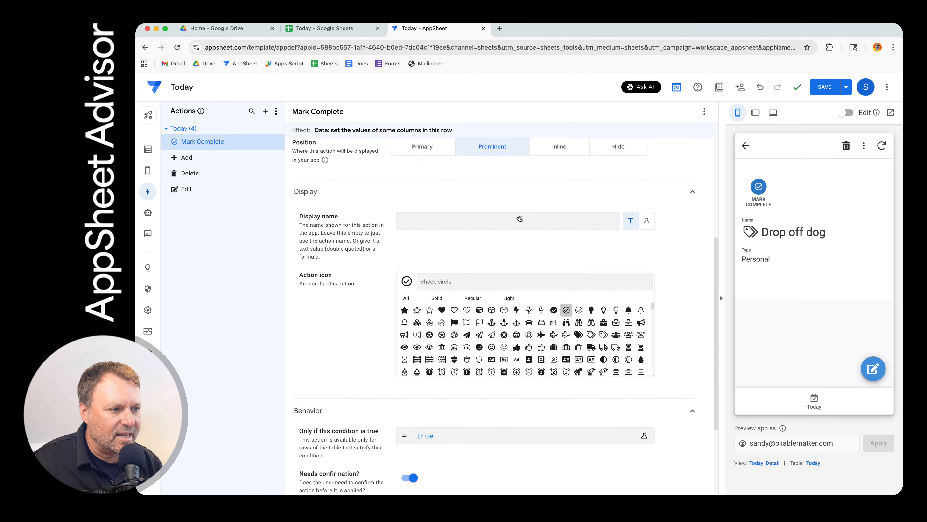
scroll(540, 251, up, 5)
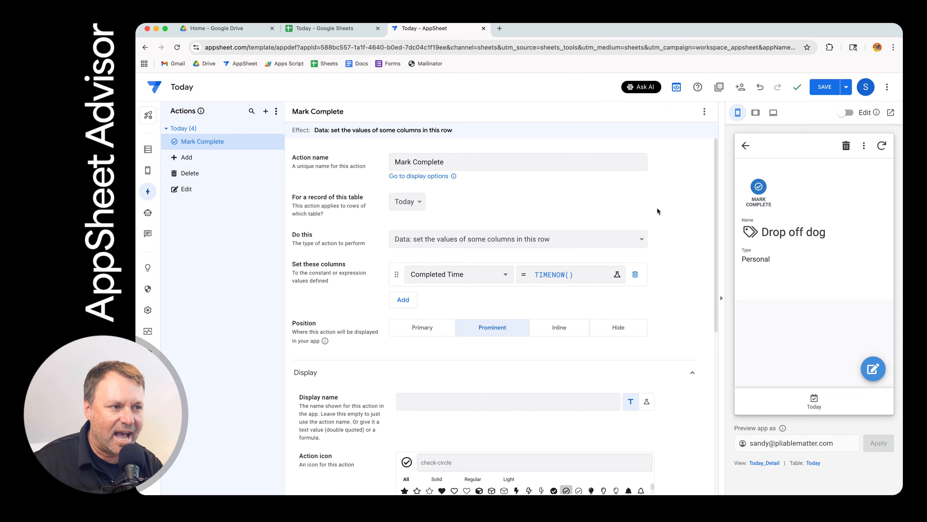
scroll(474, 184, down, 8)
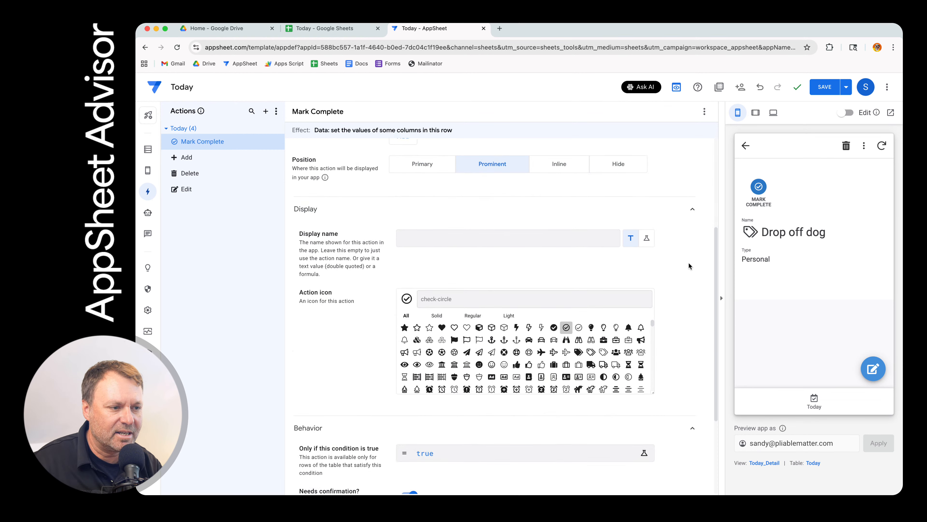
click(470, 175)
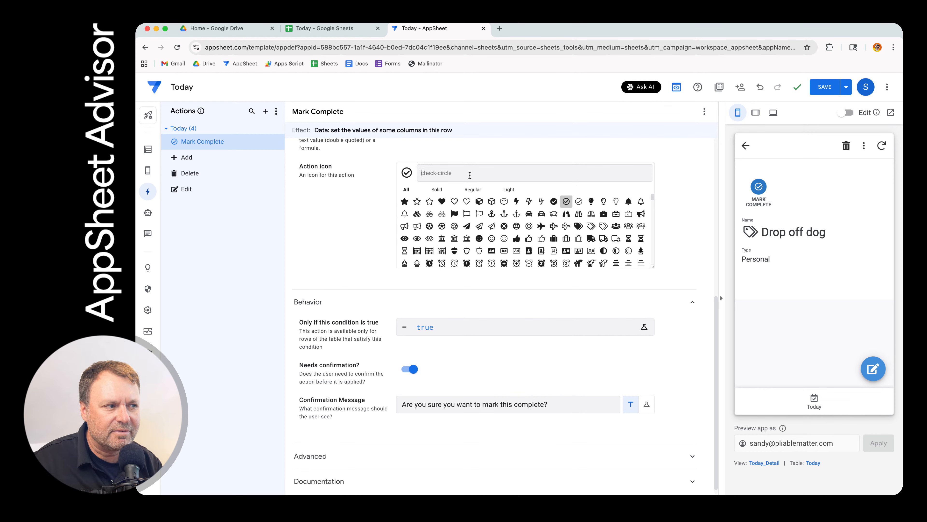
scroll(470, 175, up, 2)
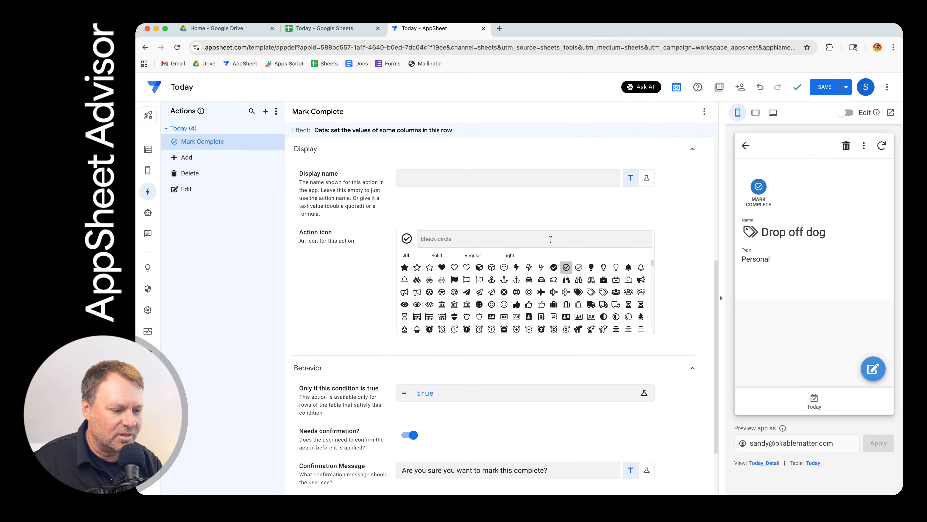
text(hide)
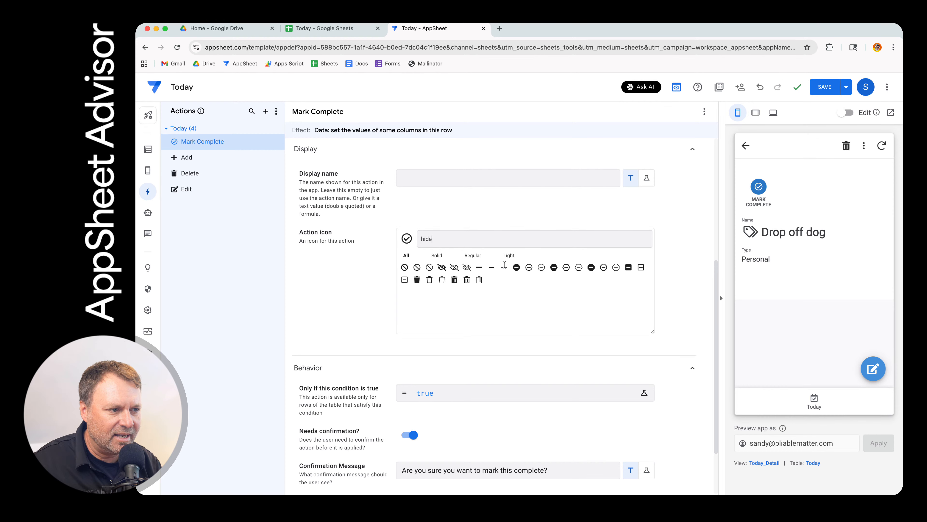
click(454, 268)
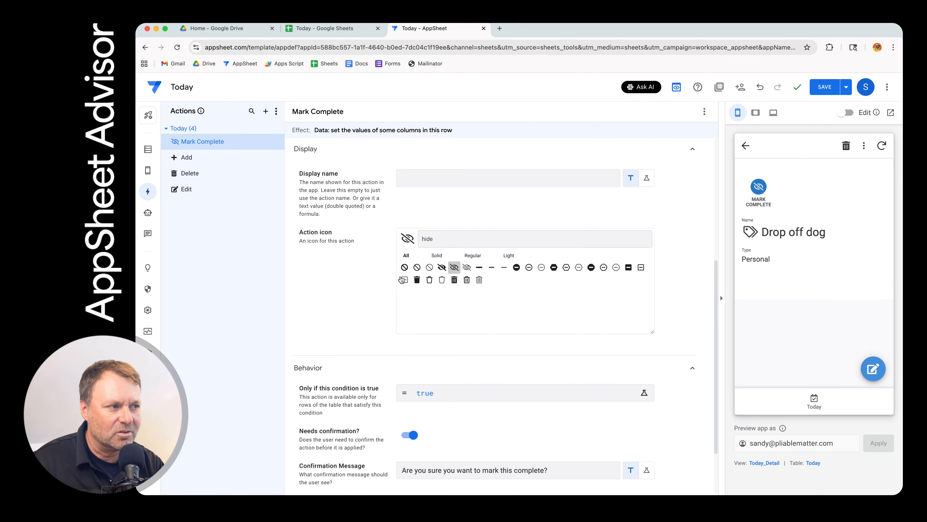
Set the Mark Complete action's position to Hide and save the app
scroll(404, 287, up, 2)
scroll(405, 287, up, 4)
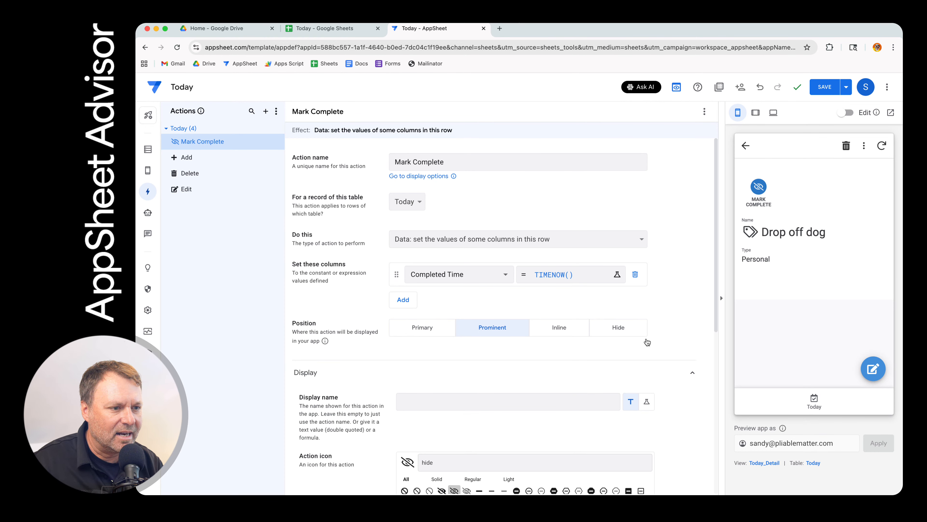
click(617, 331)
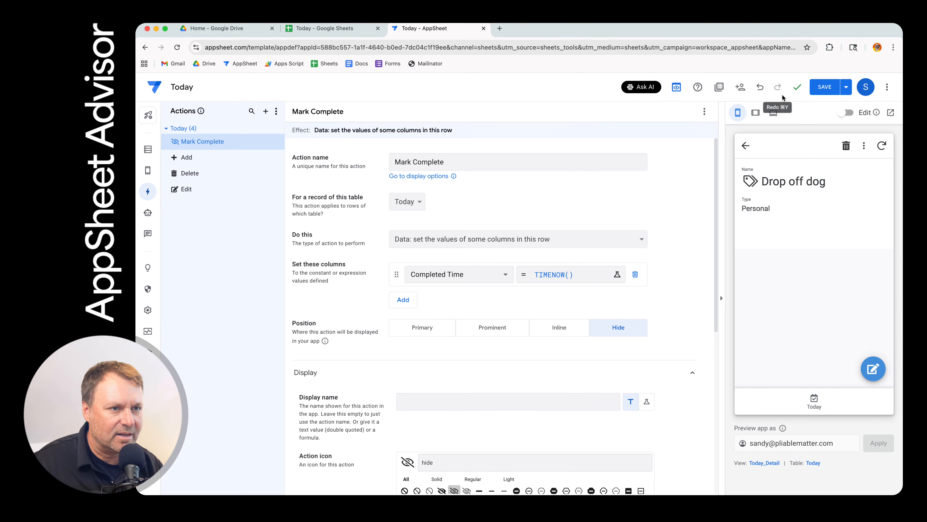
click(824, 88)
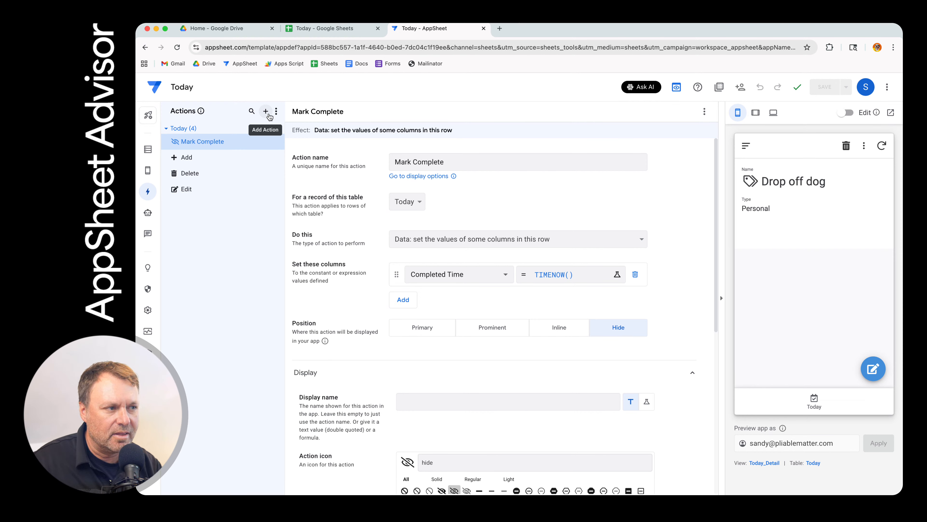
Create a new action named "Go To Tpdau" for the Today table that goes to another view within this app
click(266, 112)
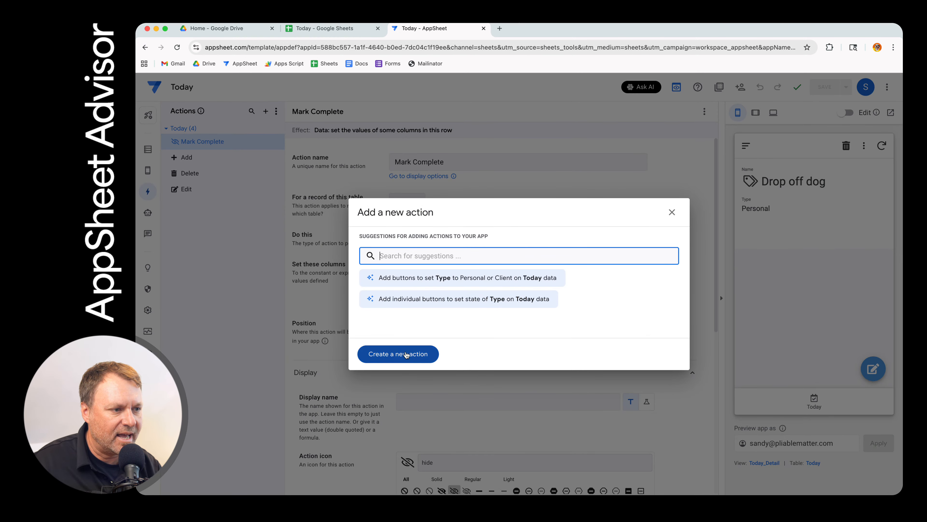
click(411, 356)
triple_click(506, 168)
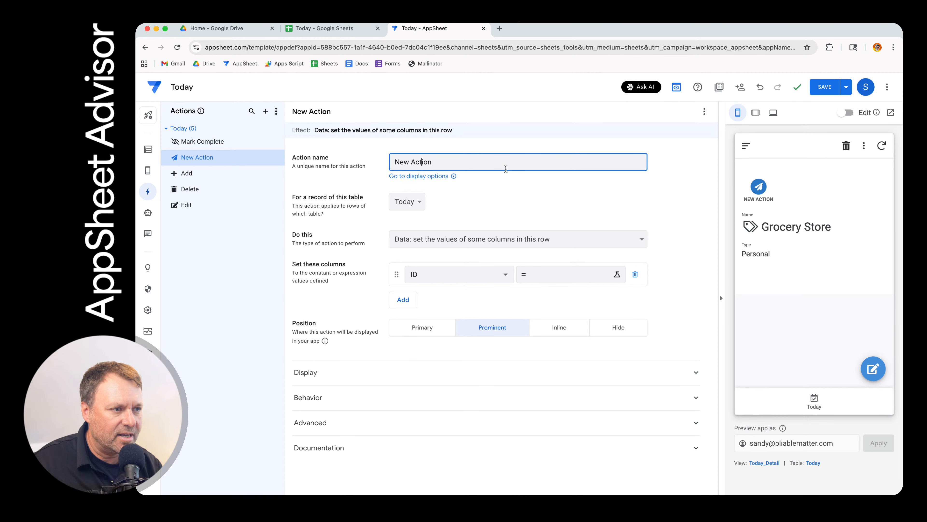
text(G)
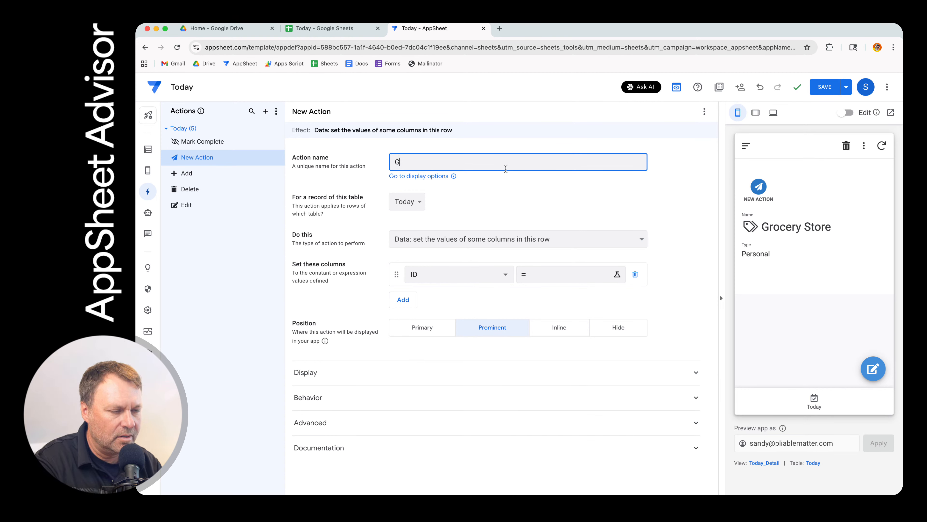
text(oo To Tpdau)
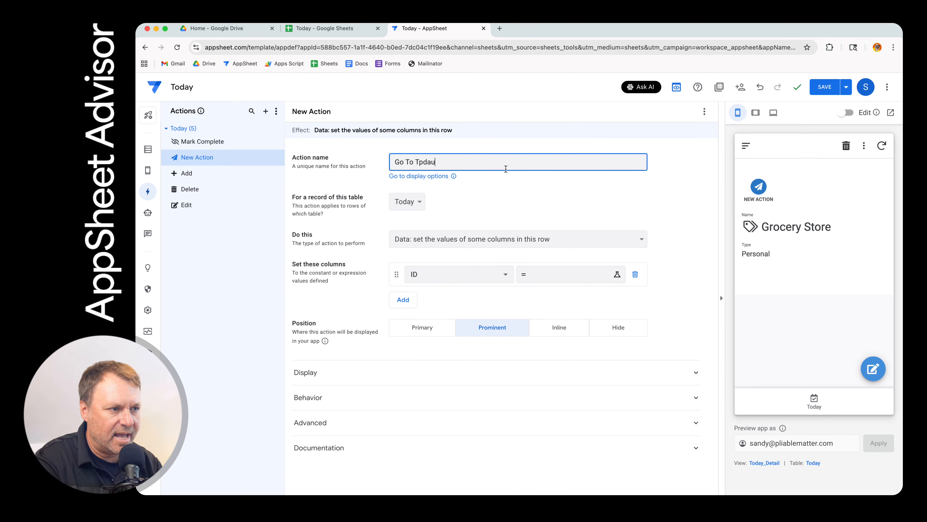
click(449, 238)
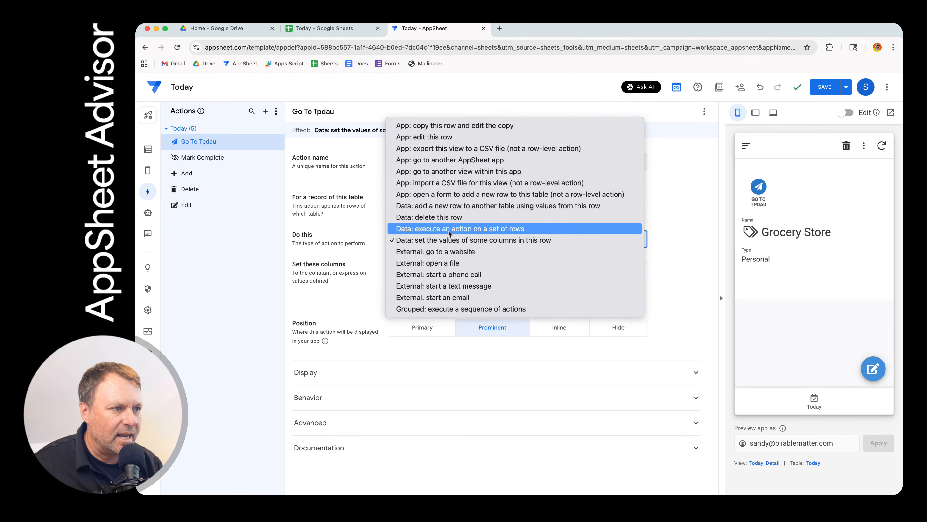
click(457, 171)
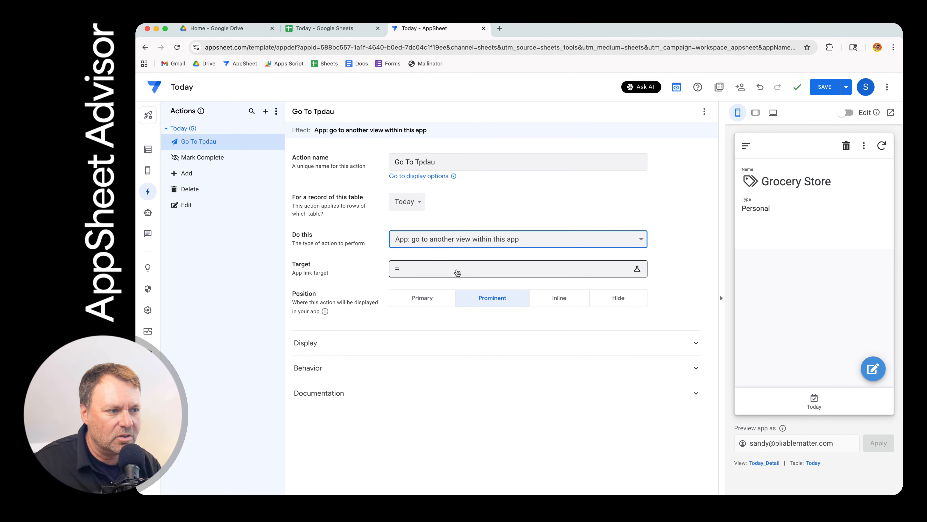
Set the new navigation action's target to the expression LINKTOVIEW("Today")
click(426, 270)
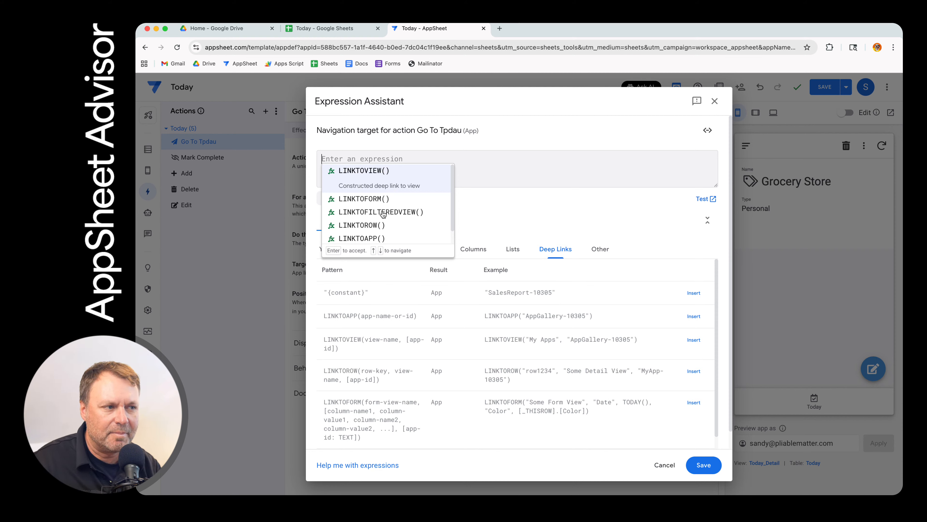
click(378, 181)
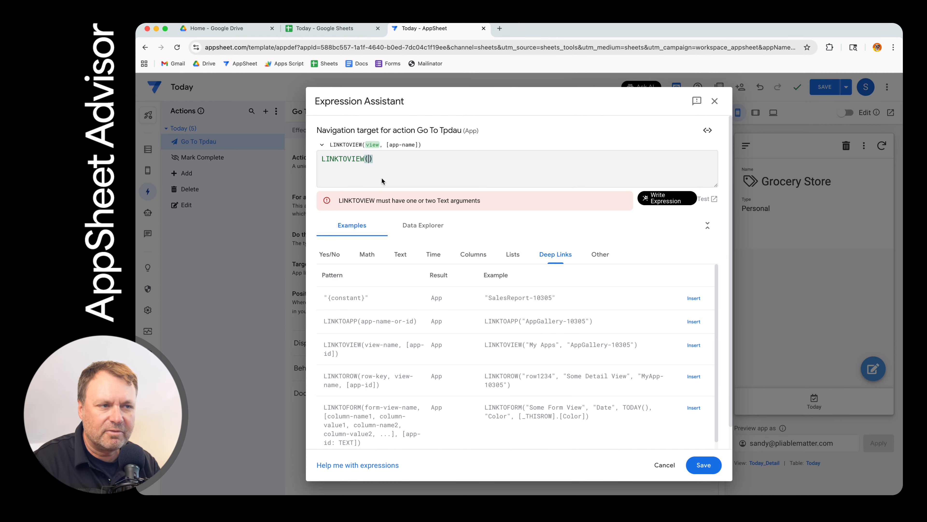
text(")
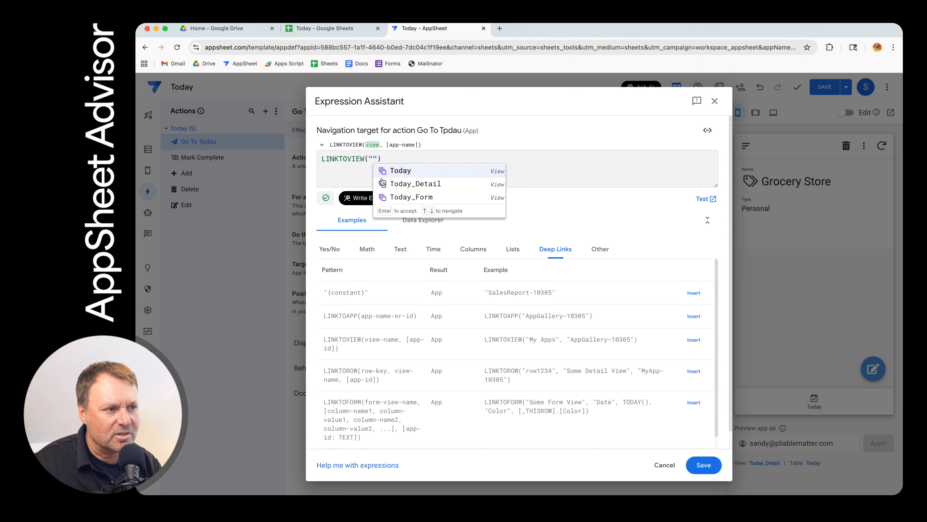
click(393, 171)
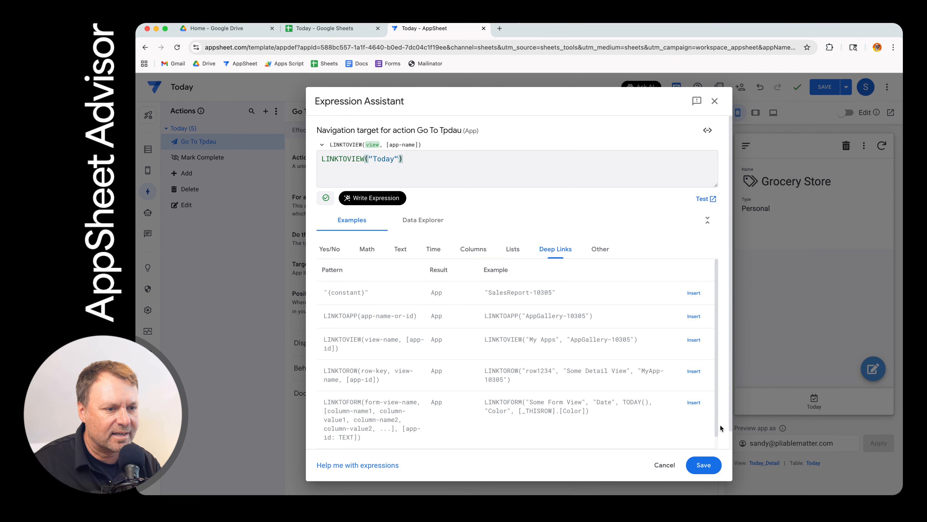
click(701, 466)
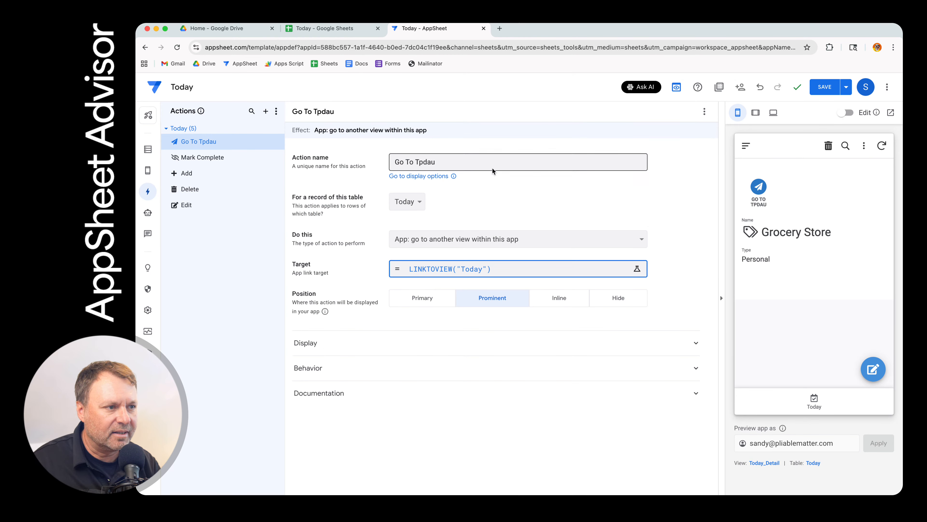
Correct the navigation action's name to "Go To Today" and save the app
click(429, 161)
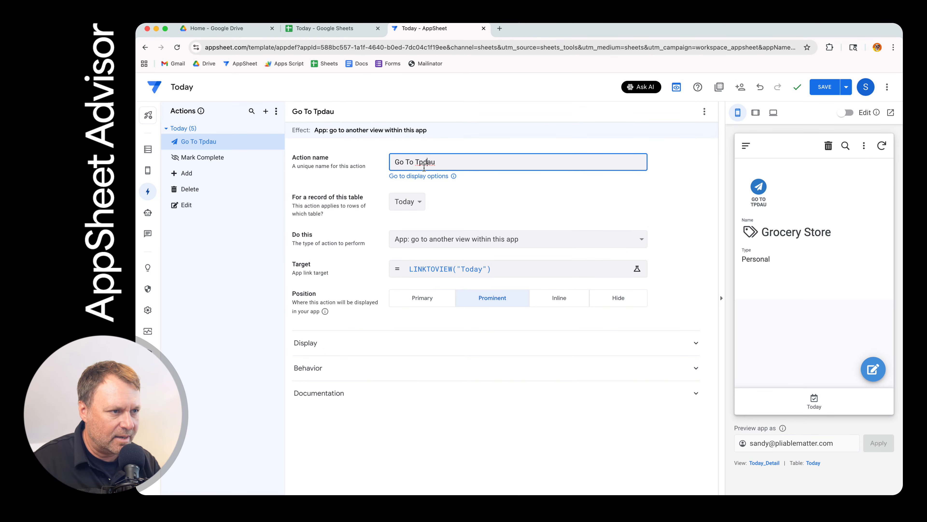
drag(440, 161, 421, 162)
key(BackSpace)
text(oday)
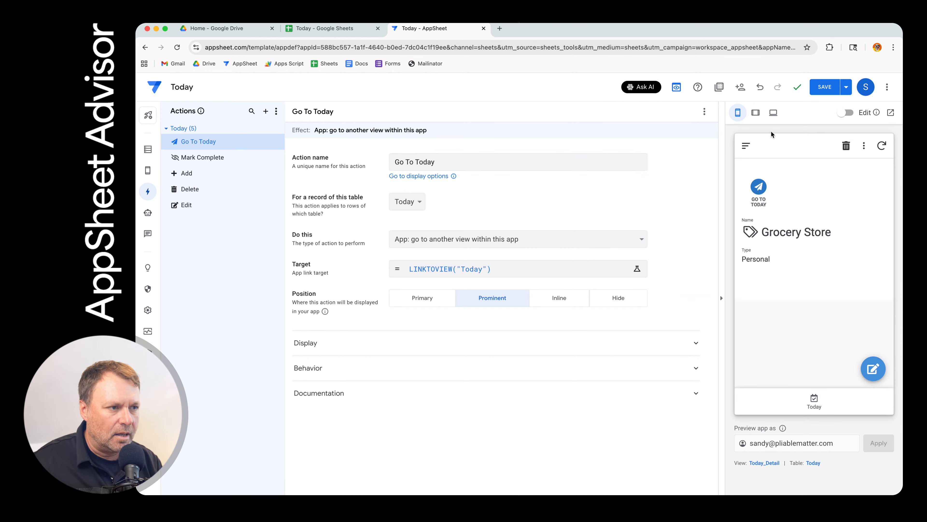
click(823, 88)
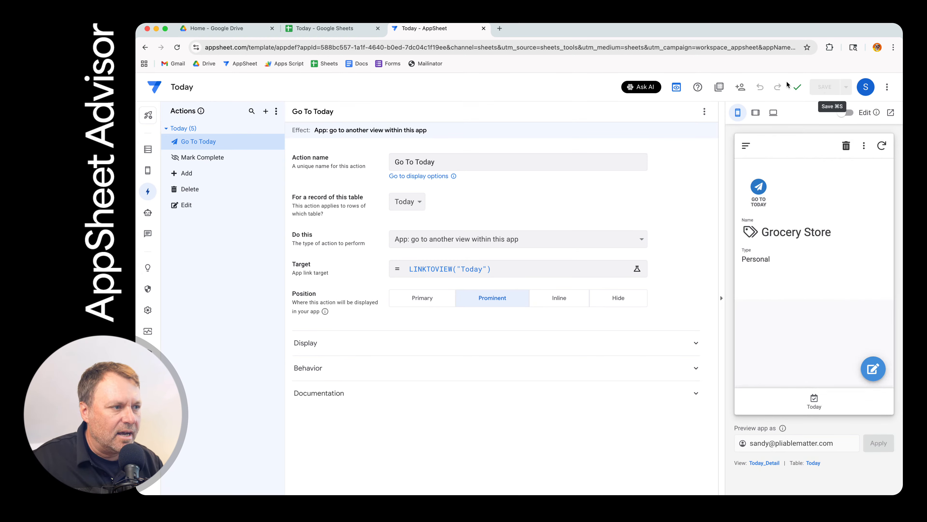
Search the icons for "hide", give the Go To Today action the regular-style crossed-out eye icon, and save the app
click(343, 343)
scroll(402, 347, down, 3)
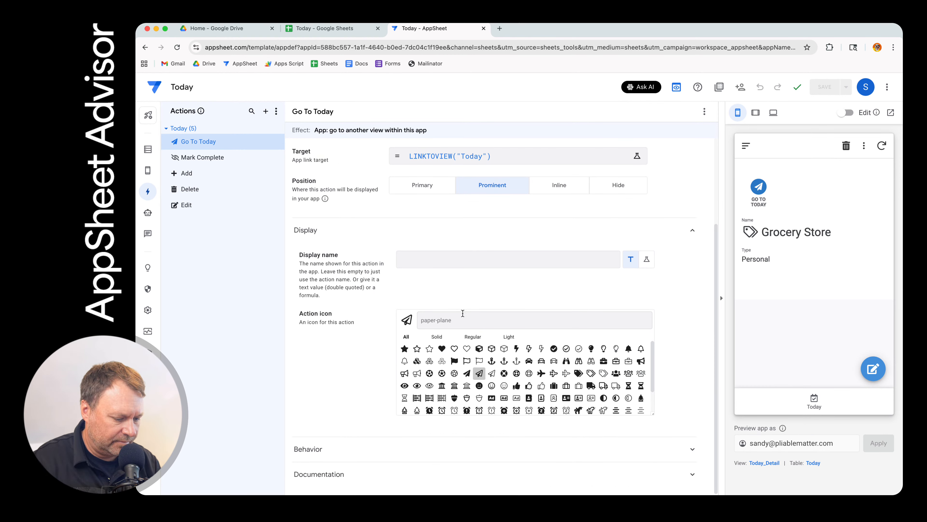
text(hide)
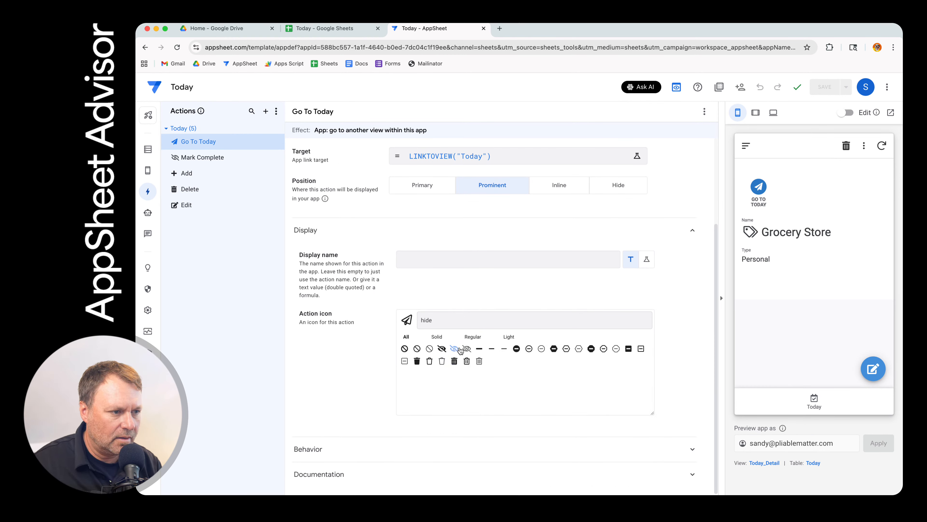
click(454, 348)
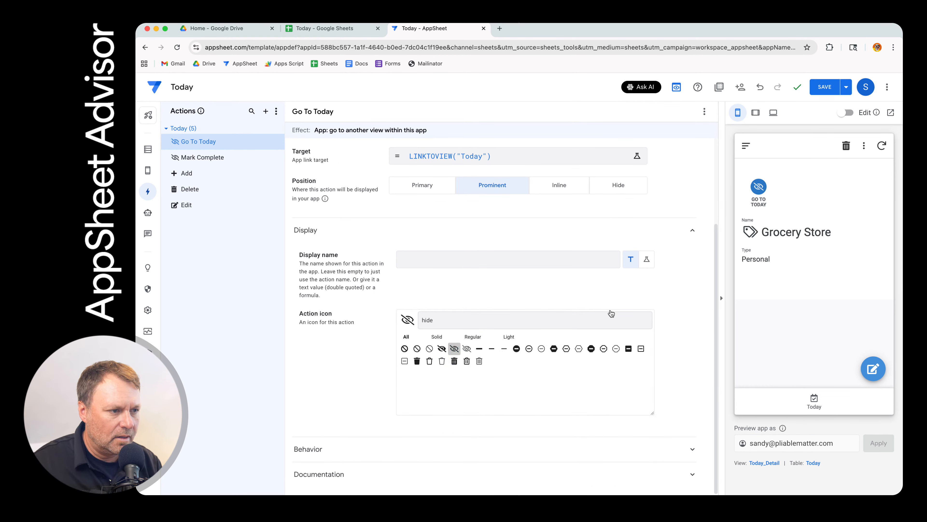
click(824, 87)
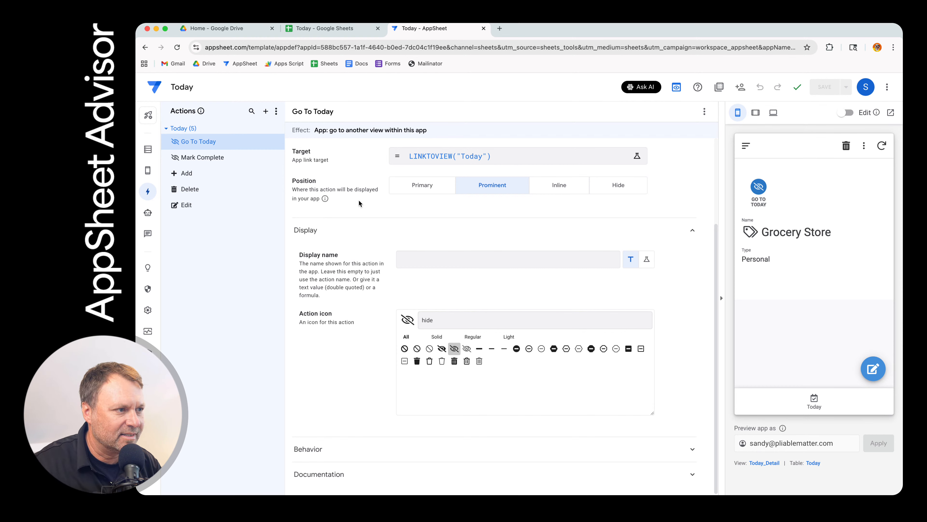
Create a new action named "Complete" for the Today table with the type Grouped: execute a sequence of actions
click(265, 111)
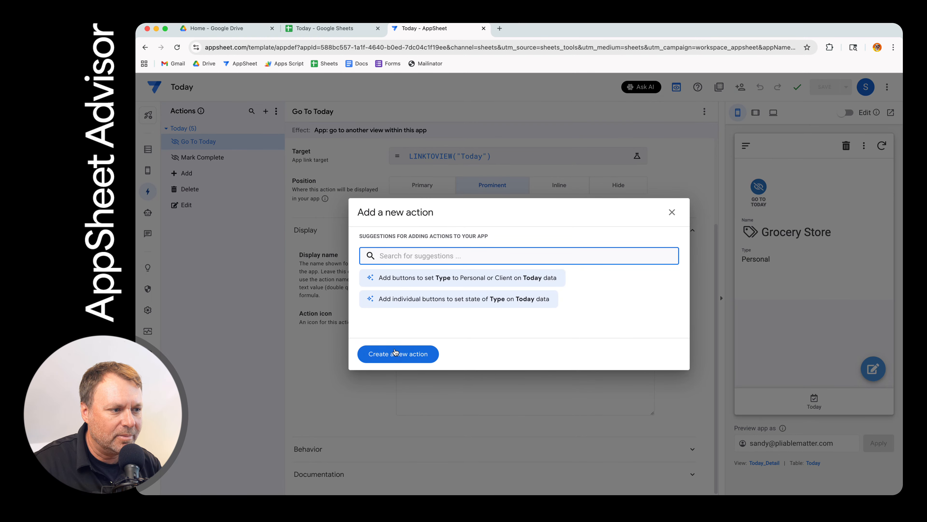
click(394, 353)
click(423, 162)
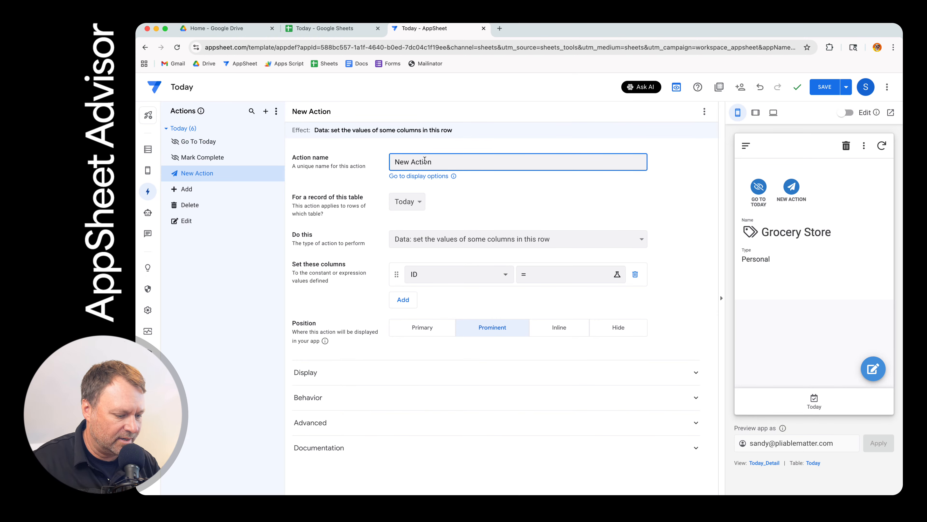
triple_click(422, 162)
text(Complete)
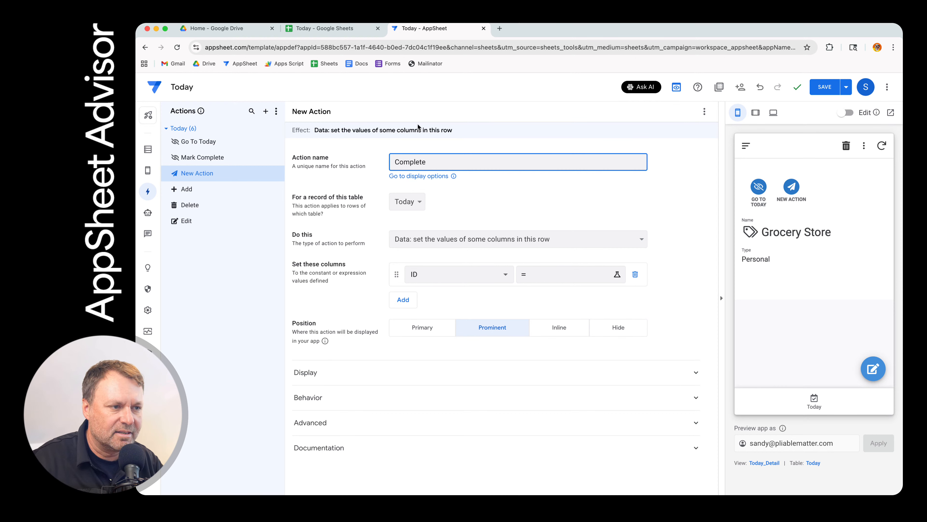
click(508, 199)
click(449, 243)
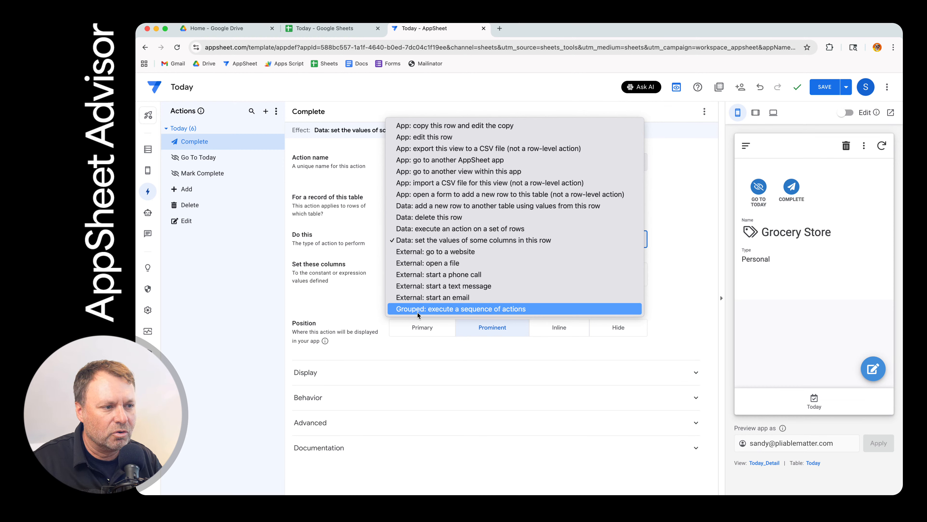
click(425, 311)
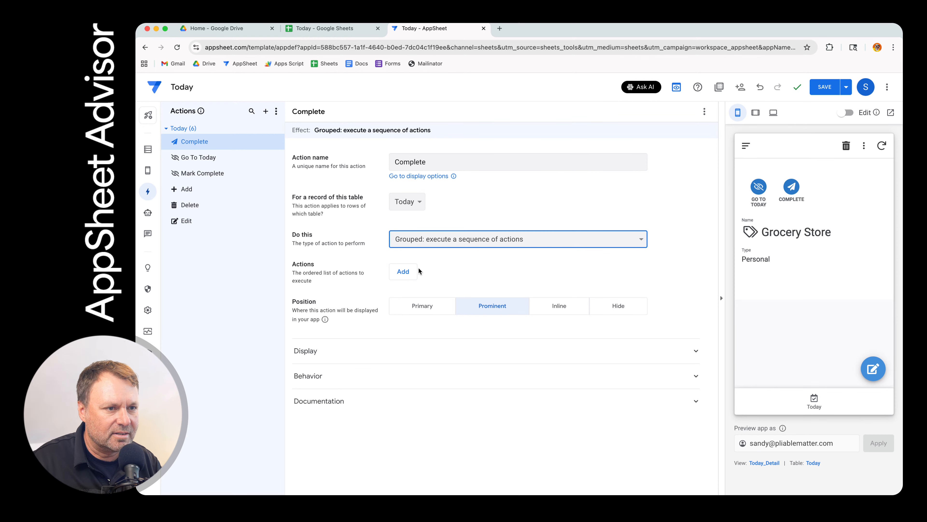
Add Mark Complete and Go To Today, in that order, to the grouped Complete action and save the app
click(403, 272)
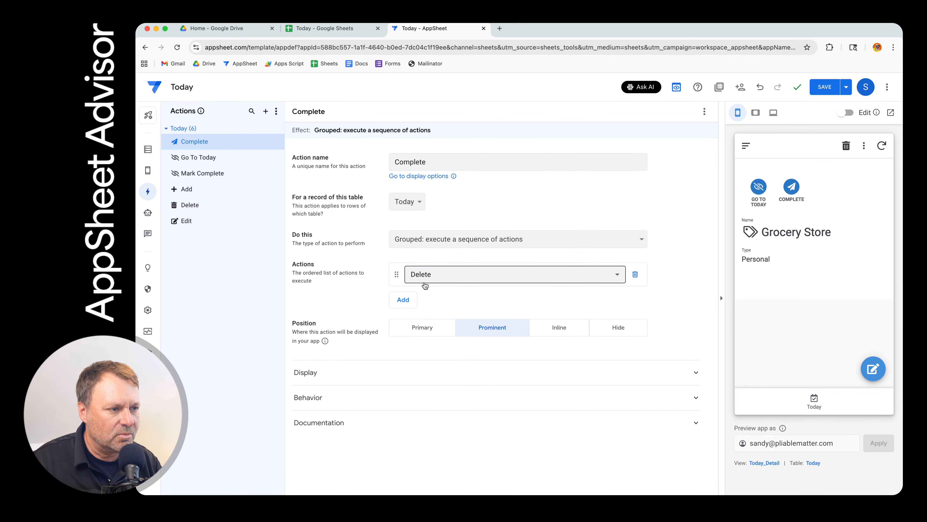
click(437, 274)
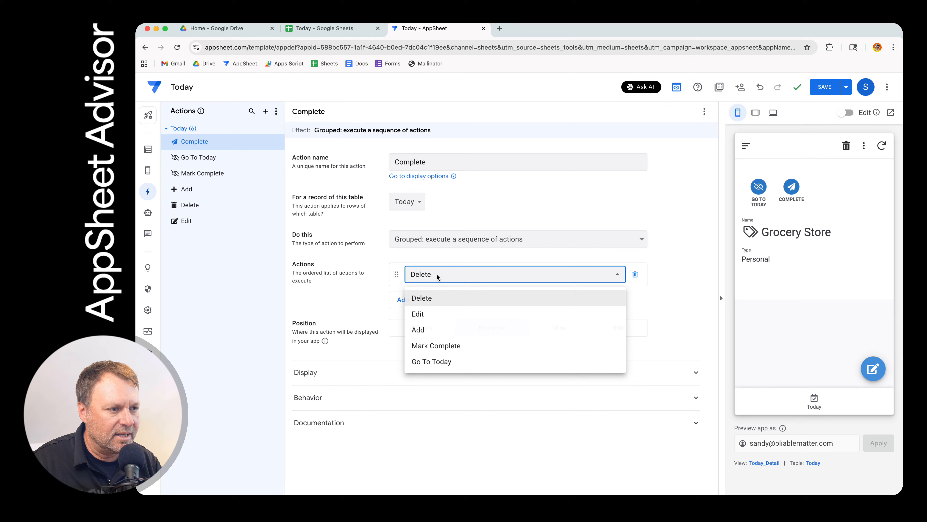
click(460, 349)
click(402, 300)
click(470, 301)
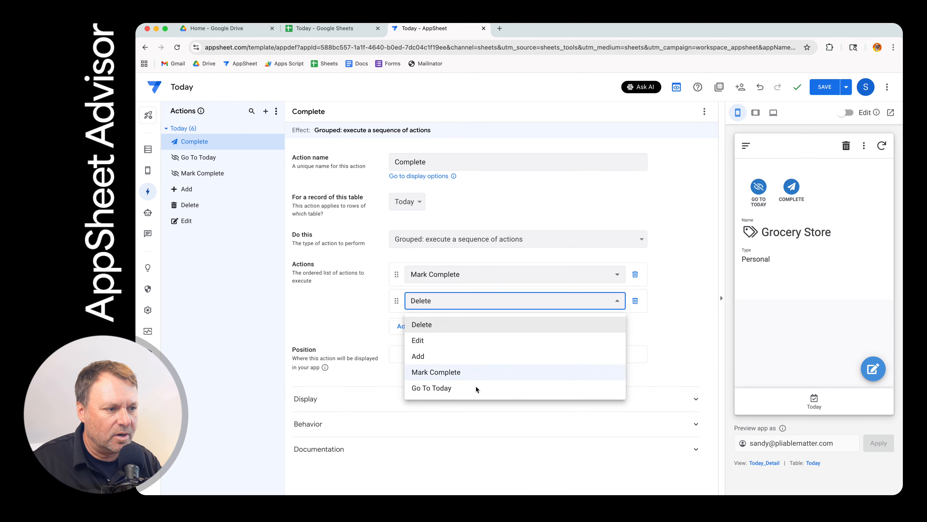
click(477, 388)
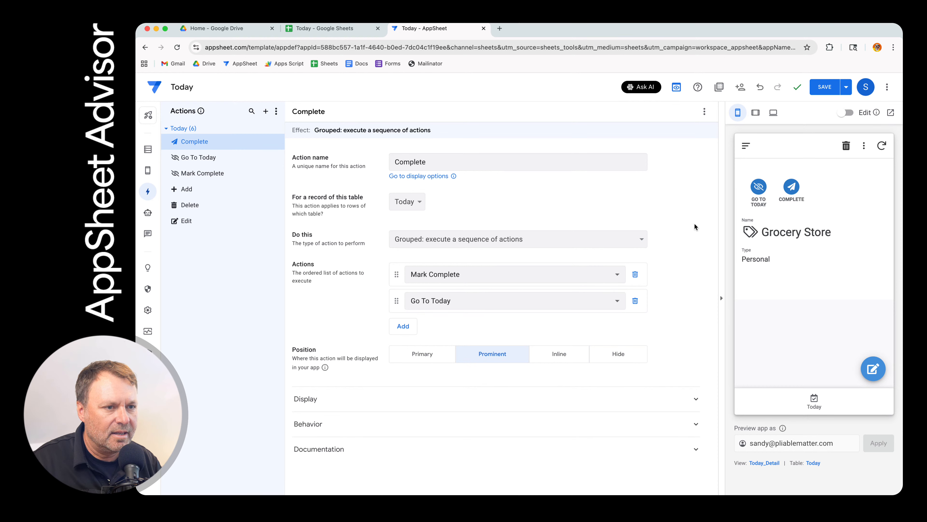
click(824, 86)
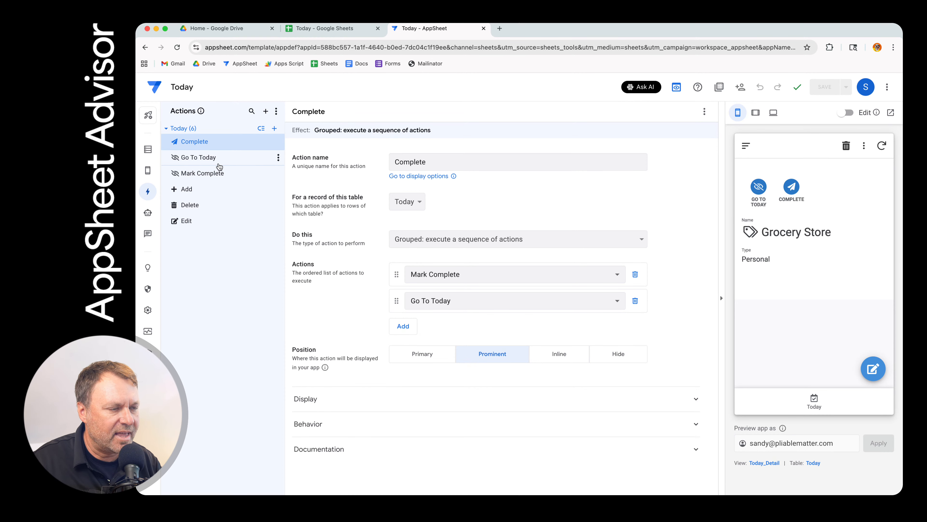
Set the Go To Today action's position to Hide
click(200, 160)
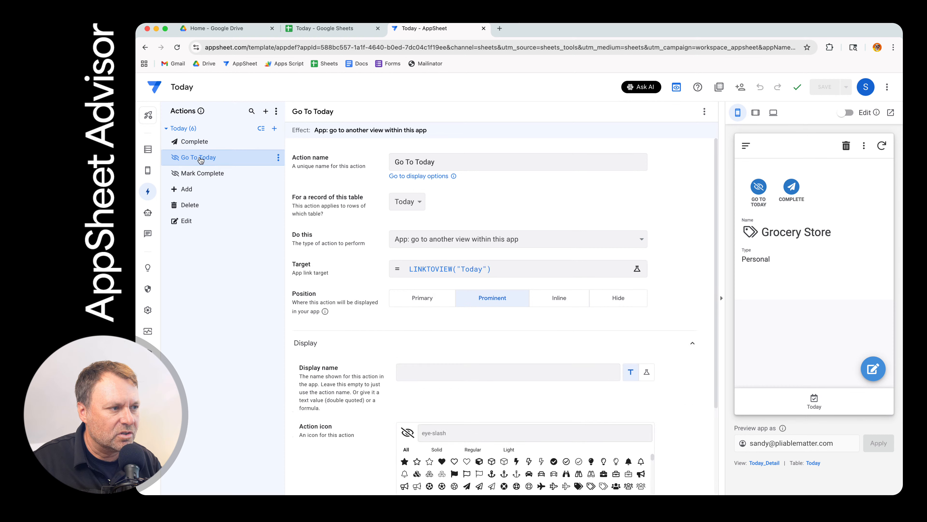
click(619, 302)
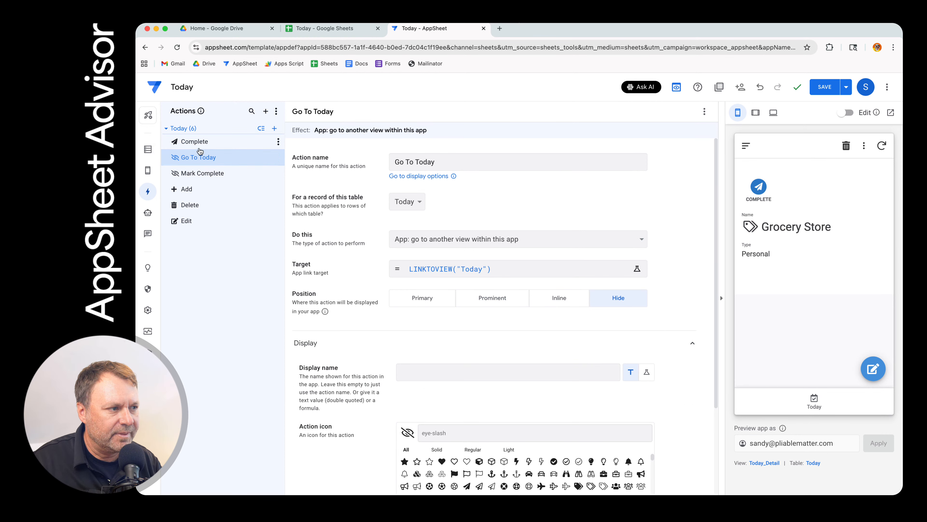
Search the icons for "check", give the Complete action the regular-style circled check mark icon, and save the app
click(200, 151)
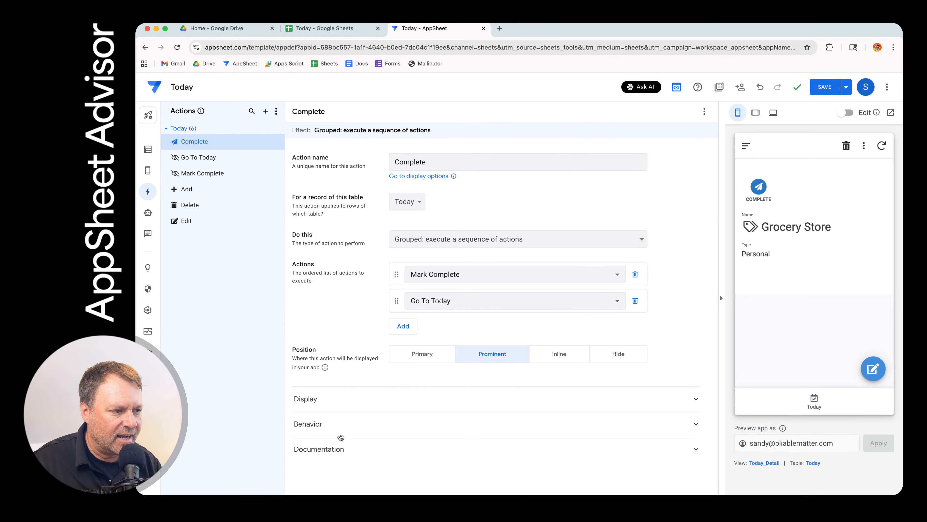
click(333, 402)
click(465, 316)
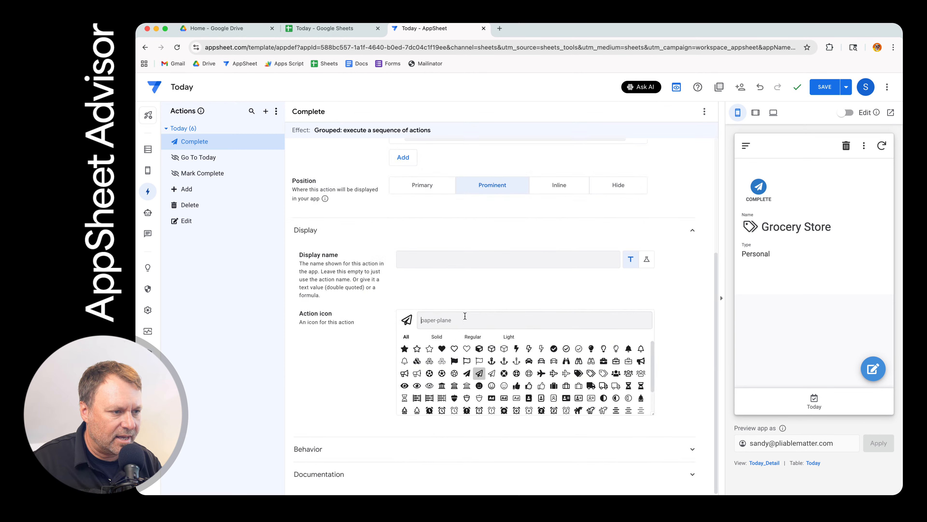
text(check)
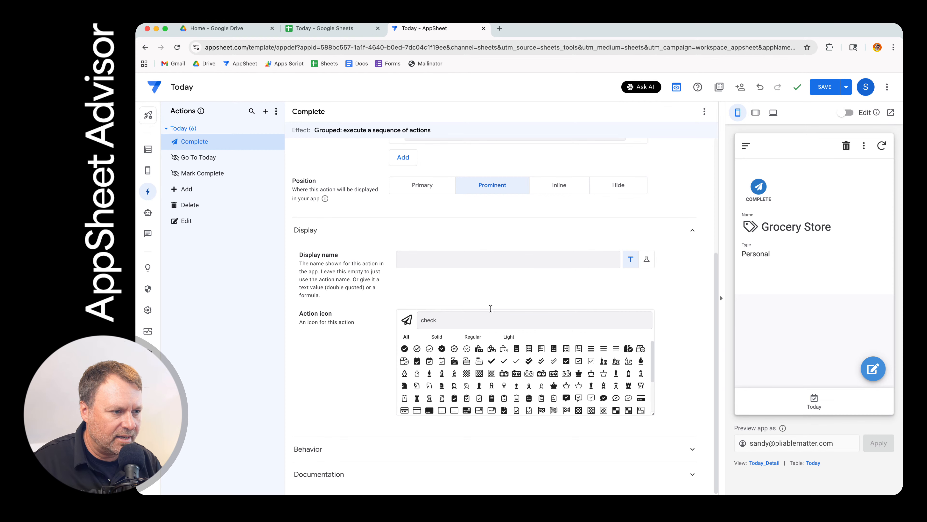
click(417, 348)
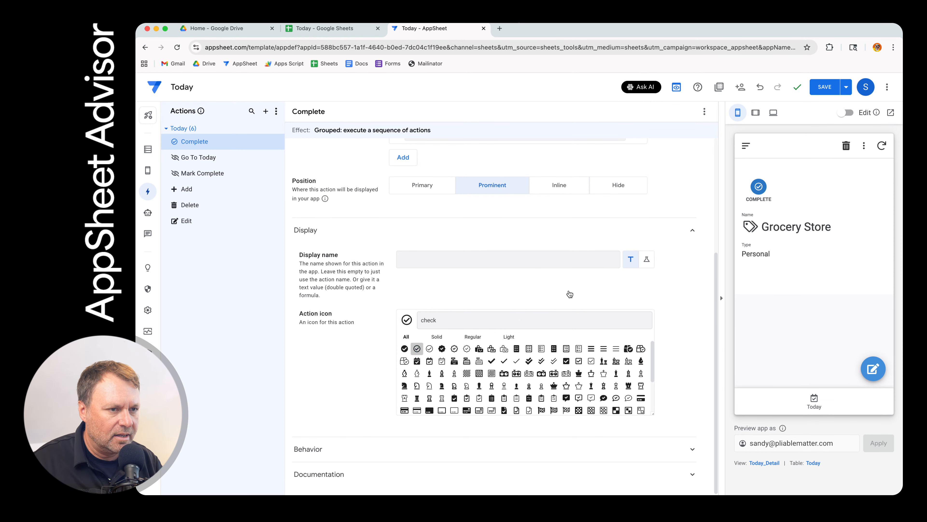
click(816, 87)
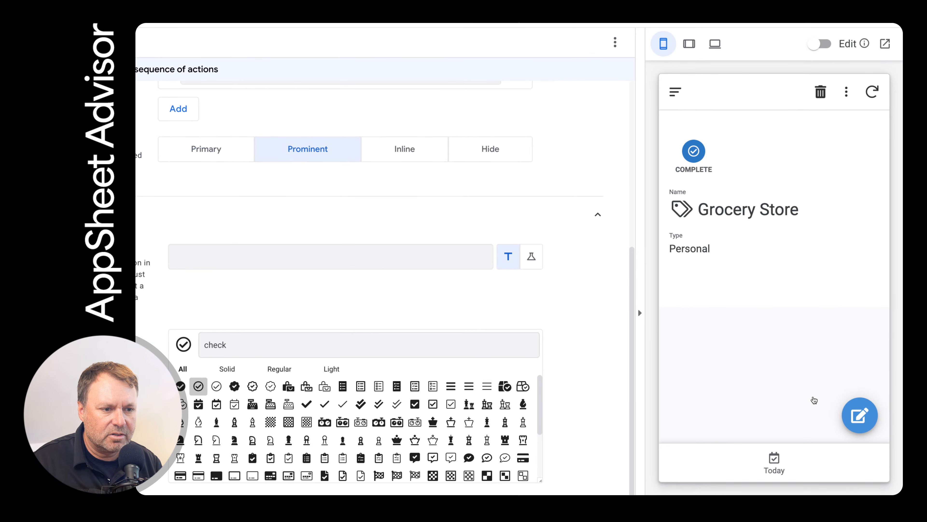
Test the Complete action in the app preview by opening the Client task from the Today view, marking it complete and confirming
click(775, 467)
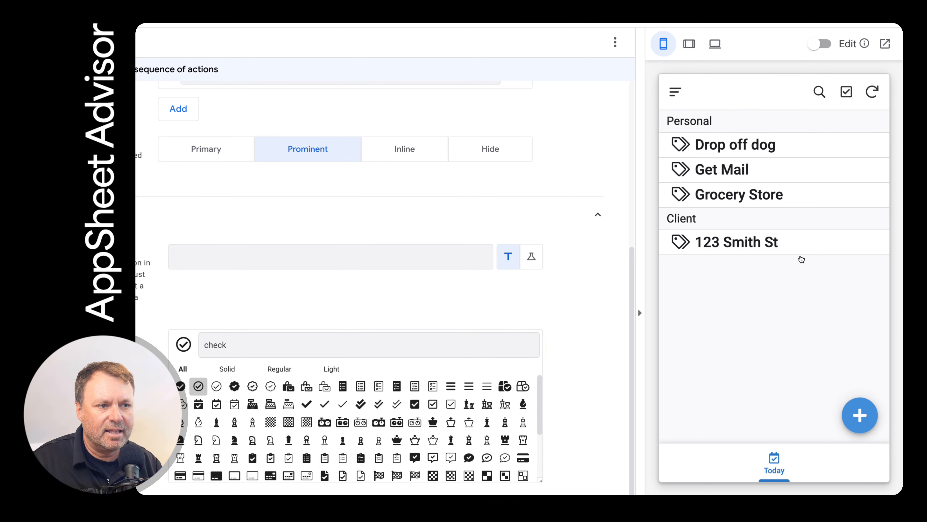
click(788, 250)
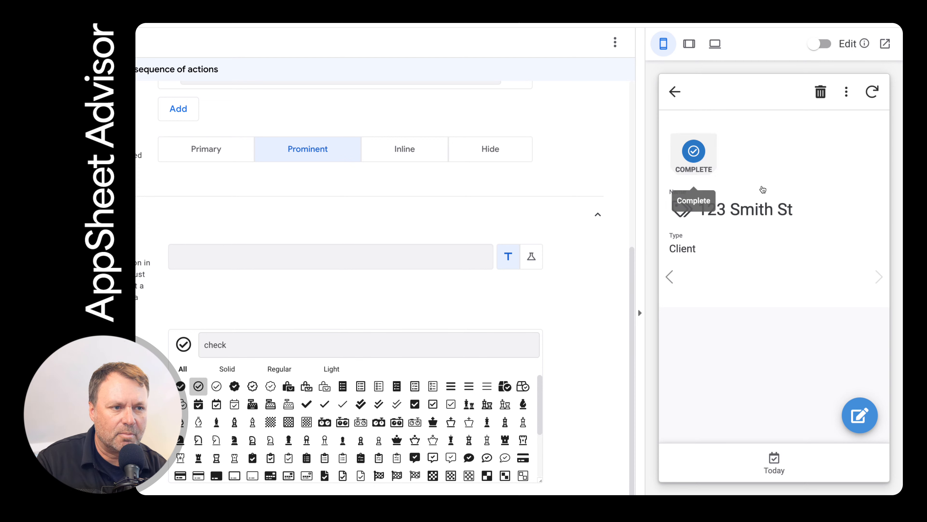
click(693, 151)
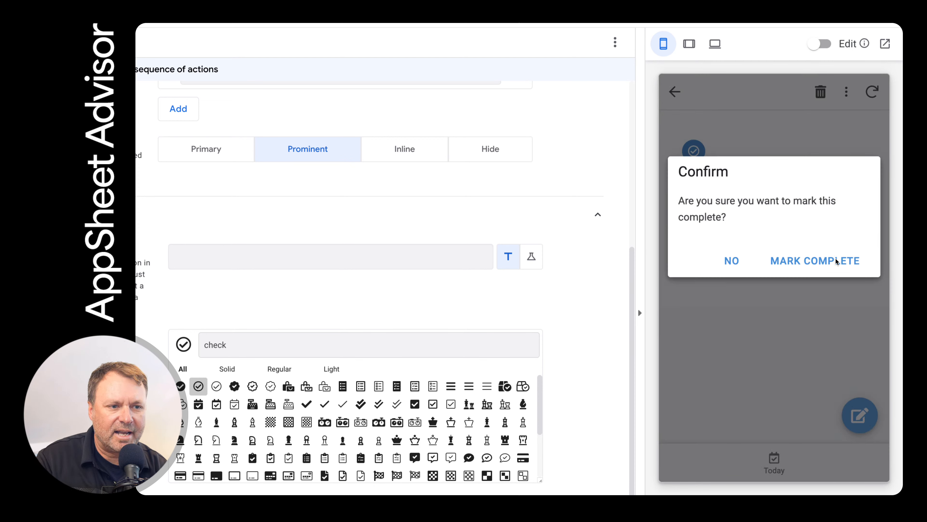
click(837, 262)
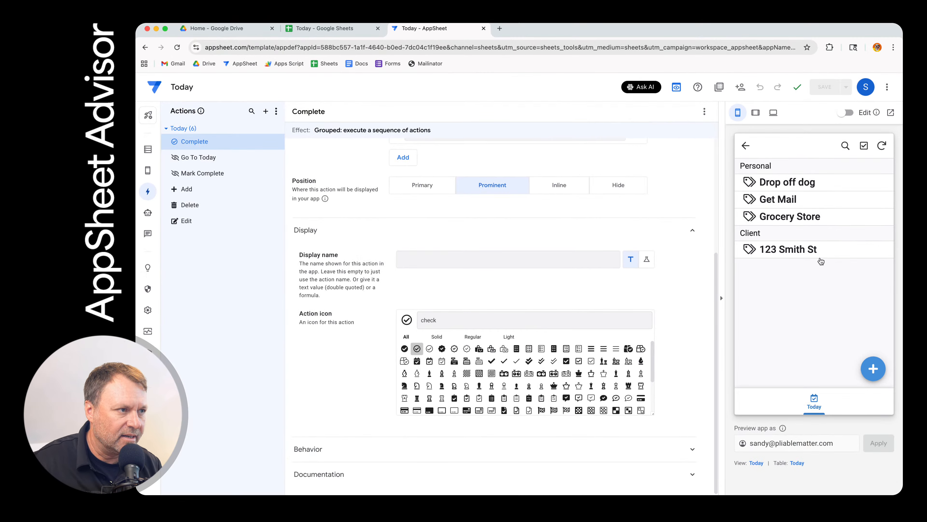
Switch to the Today Google Sheet and check the Completed Time recorded for the Client task
click(332, 30)
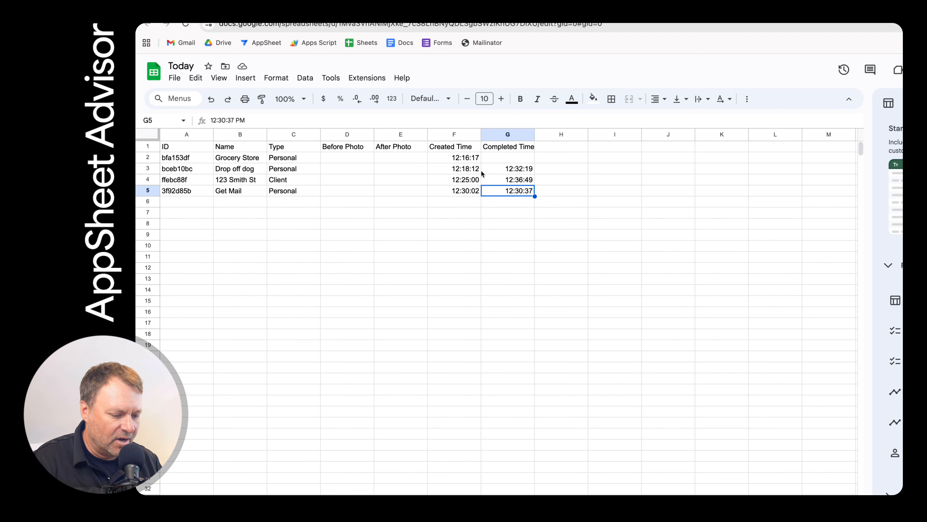
key(ctrl+alt+0)
key(ctrl+z)
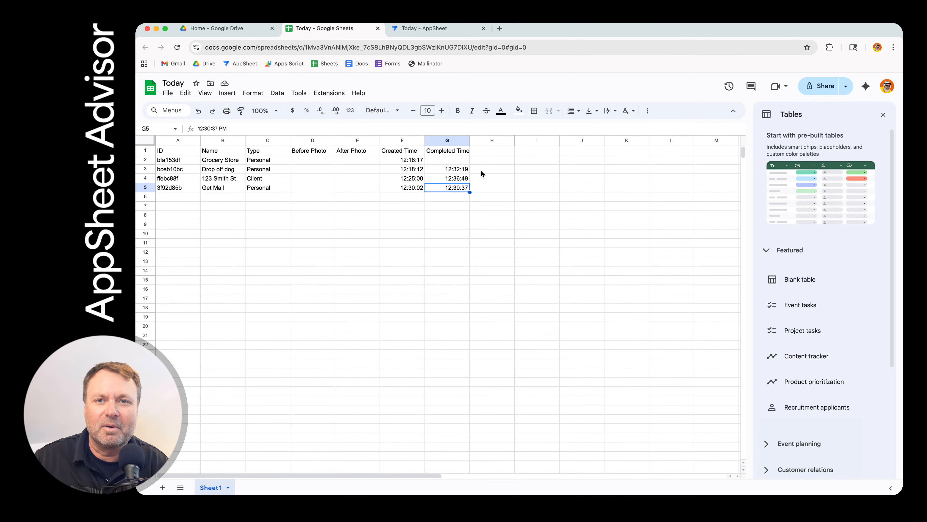
Return to AppSheet and add a slice to the Today table from the suggestion "Show Today where Completed Time is blank"
click(425, 28)
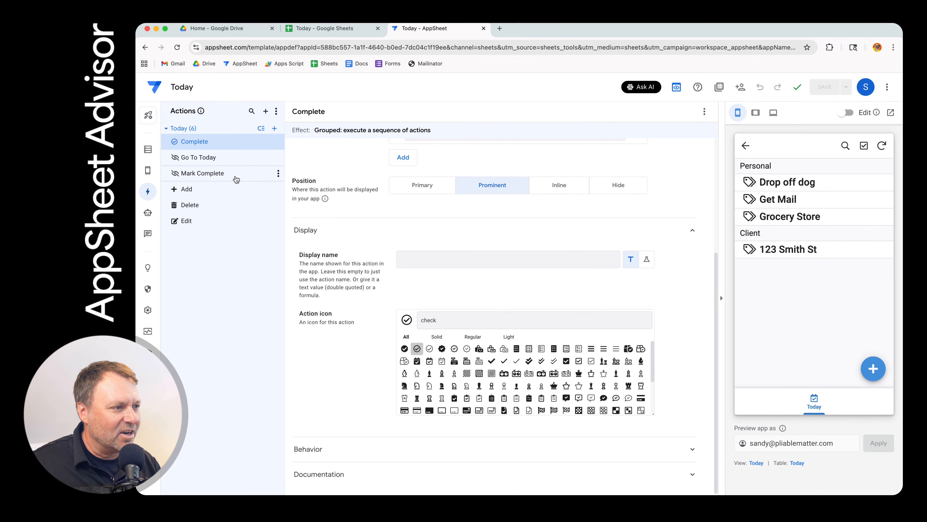
click(148, 149)
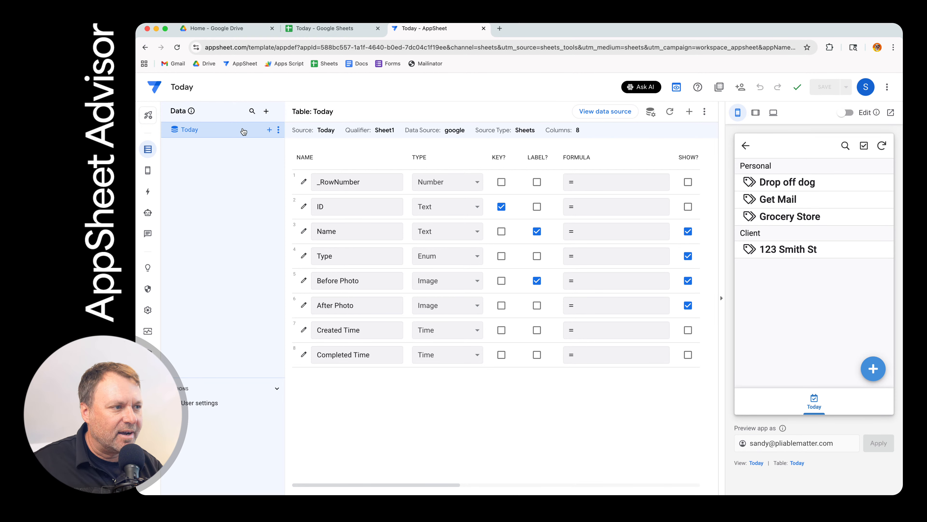
click(269, 130)
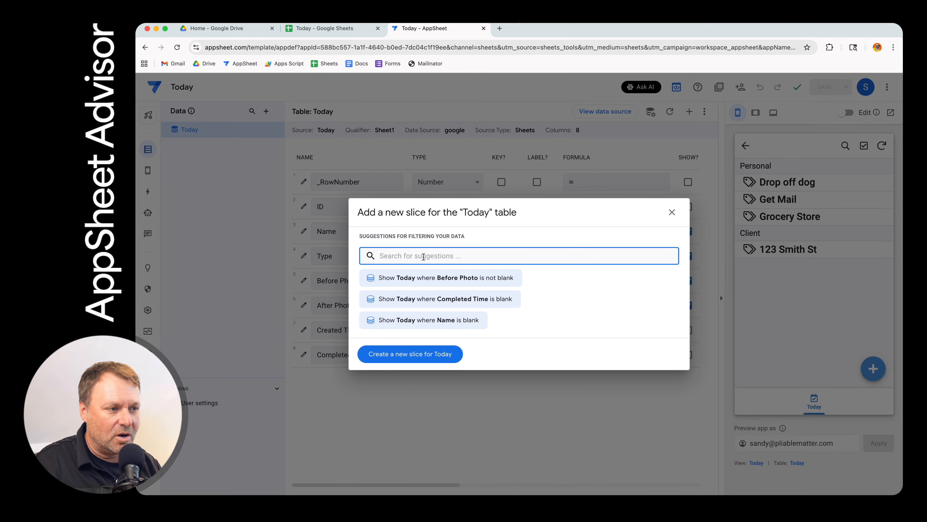
text(S)
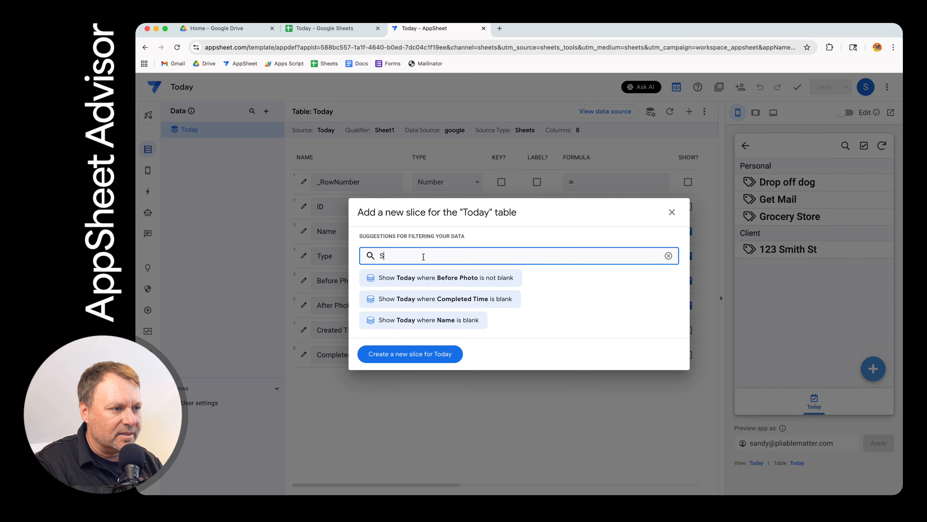
text(how today only where)
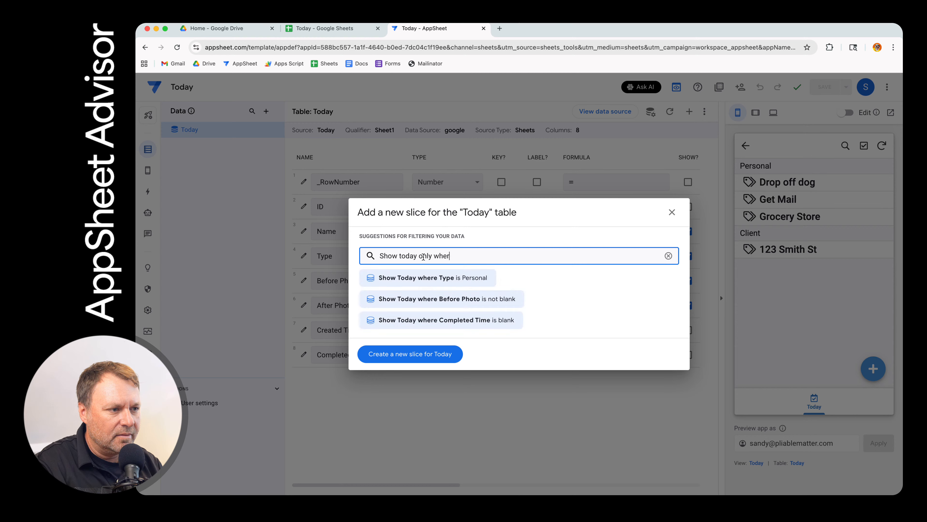
key(BackSpace)
key(BackSpace)
key(BackSpace)
text(n comp)
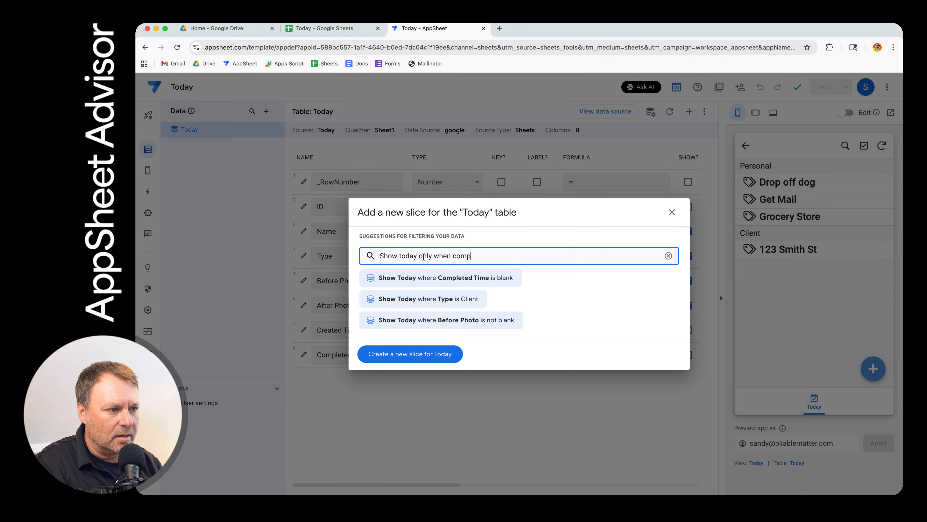
text(le)
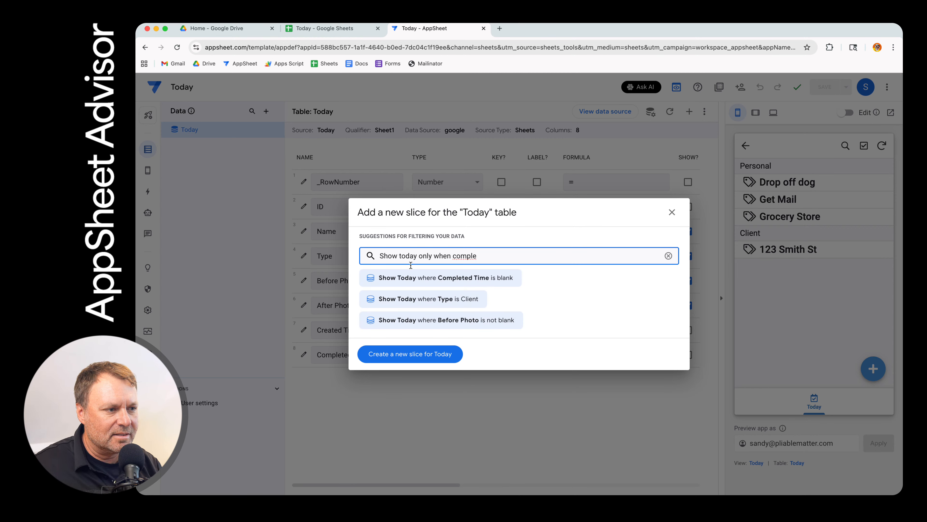
click(420, 278)
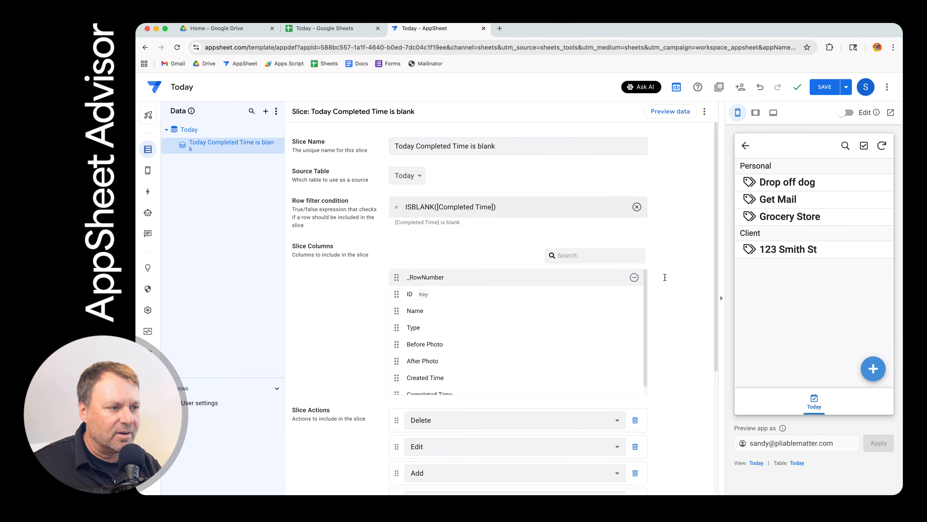
Rename the new slice of the Today table to "Completed" and save the app
scroll(658, 313, down, 5)
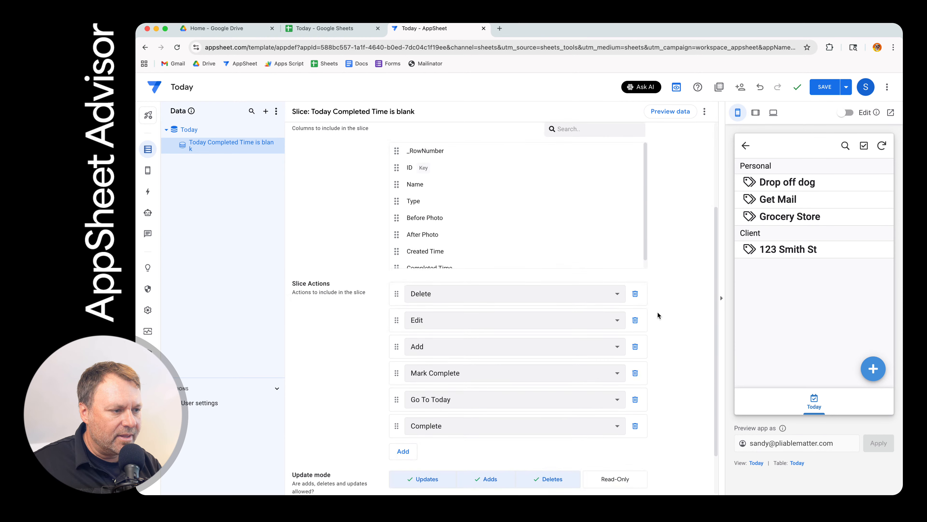
scroll(657, 338, up, 5)
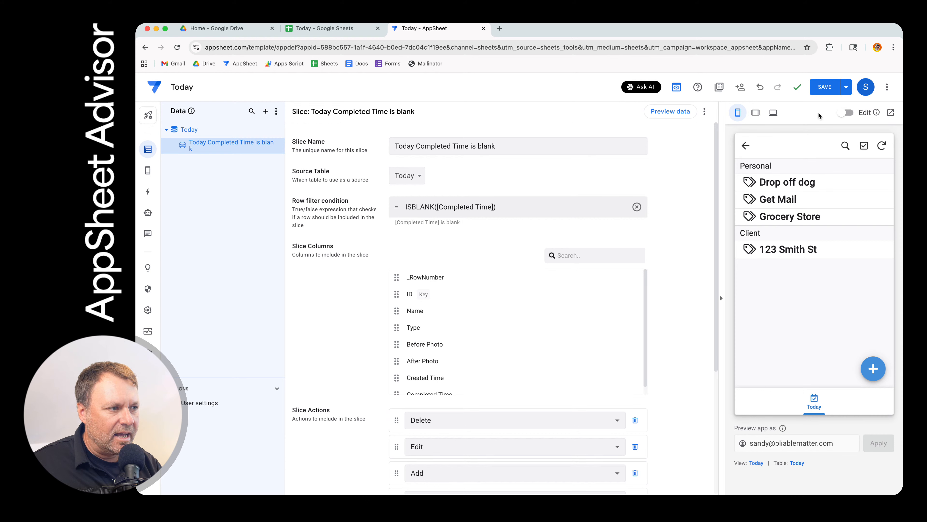
click(520, 147)
key(super+a)
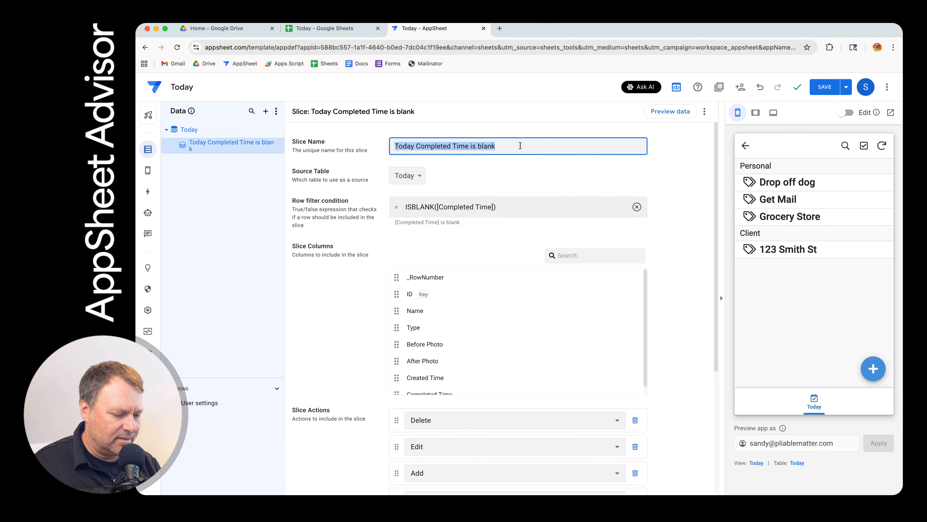
text(Complete )
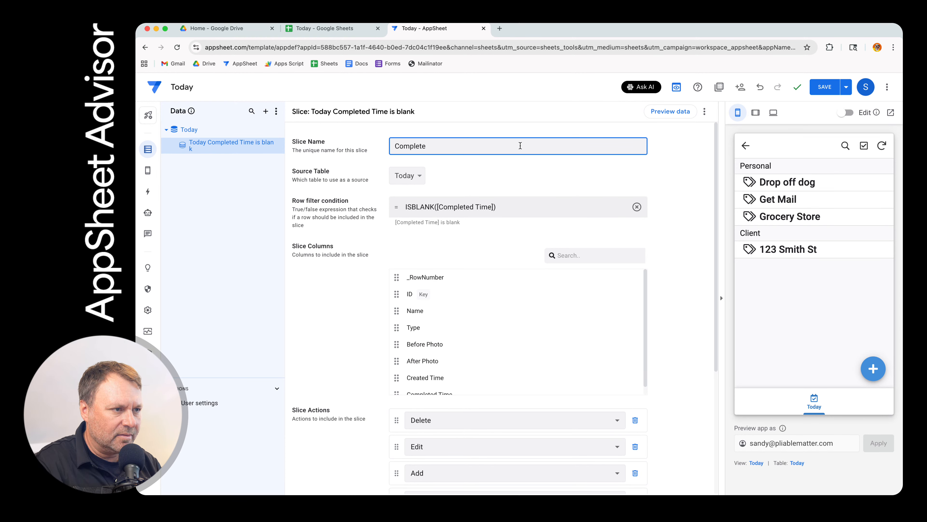
text(Taks)
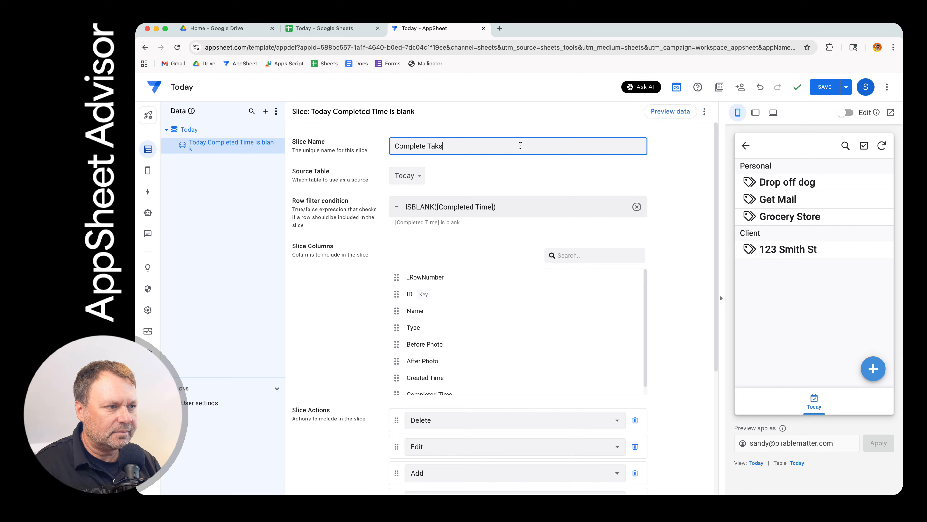
key(BackSpace)
key(BackSpace)
text(sk)
key(BackSpace)
key(BackSpace)
key(BackSpace)
key(BackSpace)
key(BackSpace)
text(d)
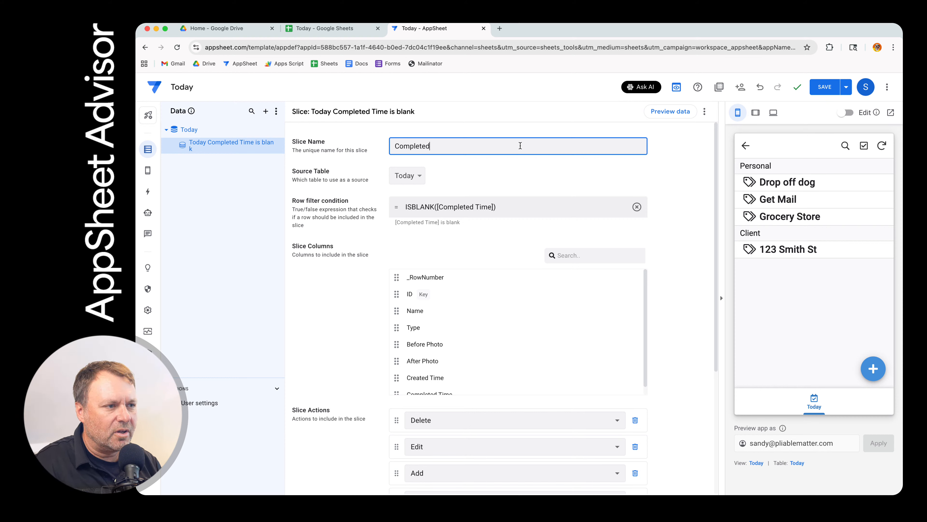
click(823, 86)
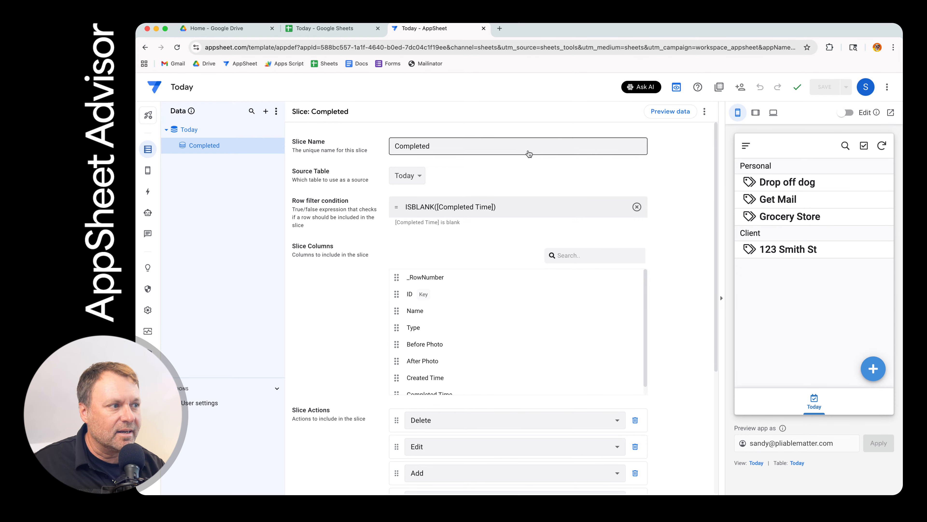
Set the Today view to use the Completed slice as its data and save the app
mouse_move(148, 170)
click(185, 172)
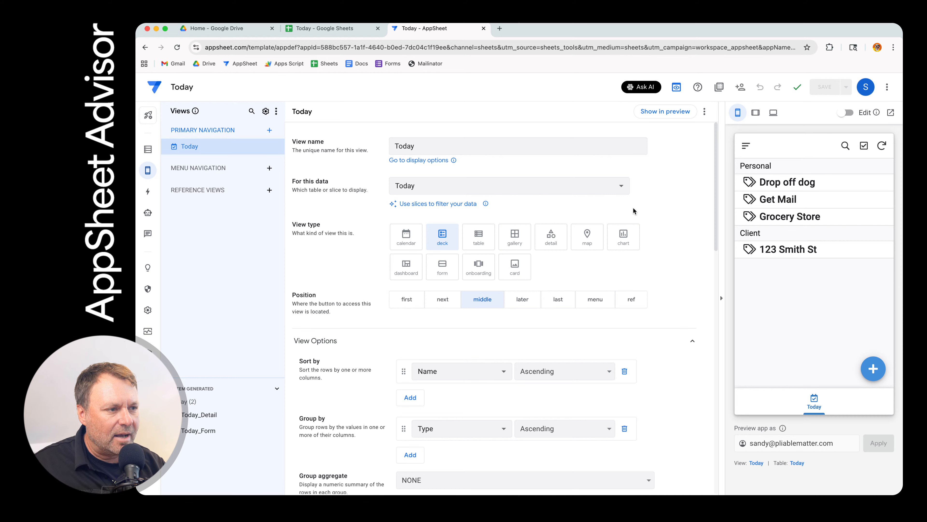
click(434, 187)
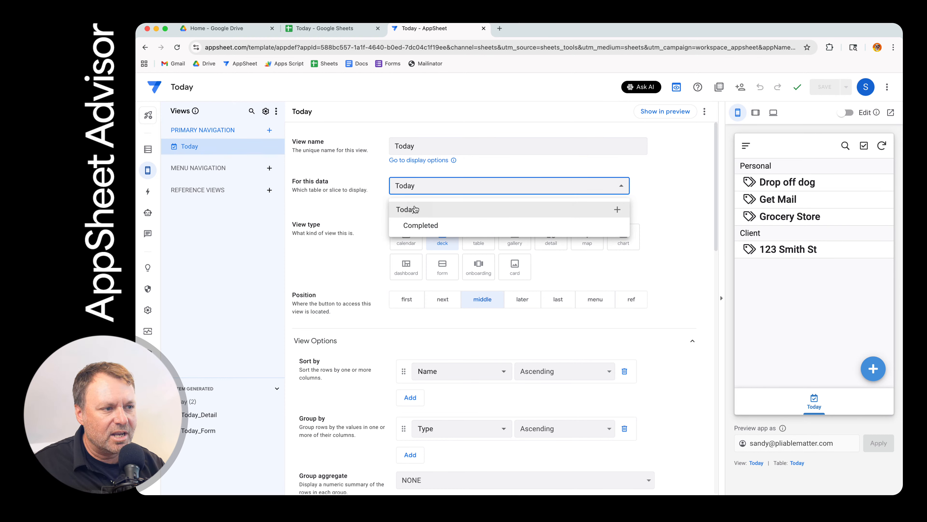
click(433, 226)
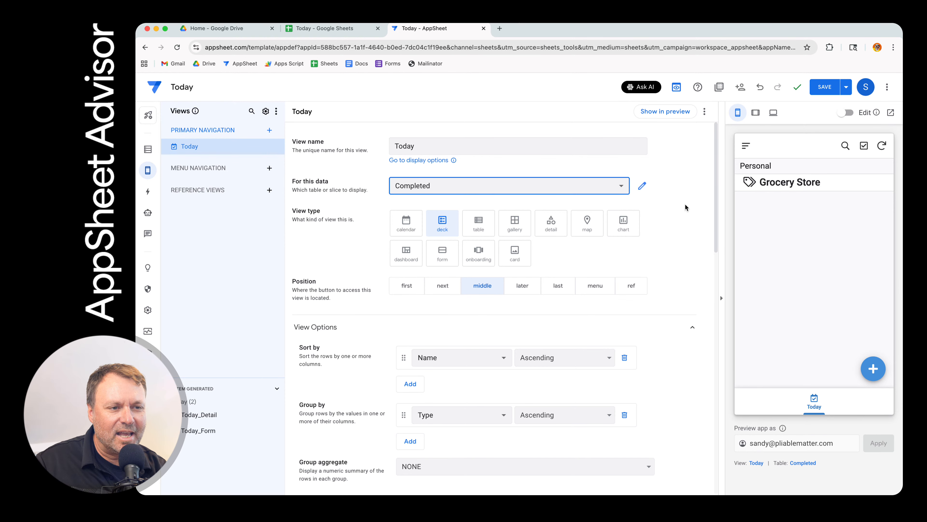
click(823, 92)
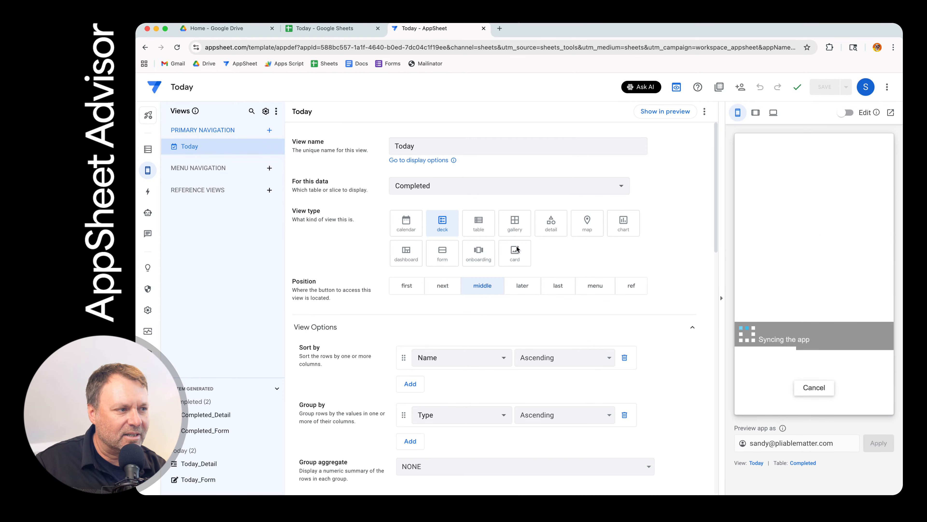
Rename the Completed slice of the Today table to "Not Completed" and save the app
mouse_move(149, 175)
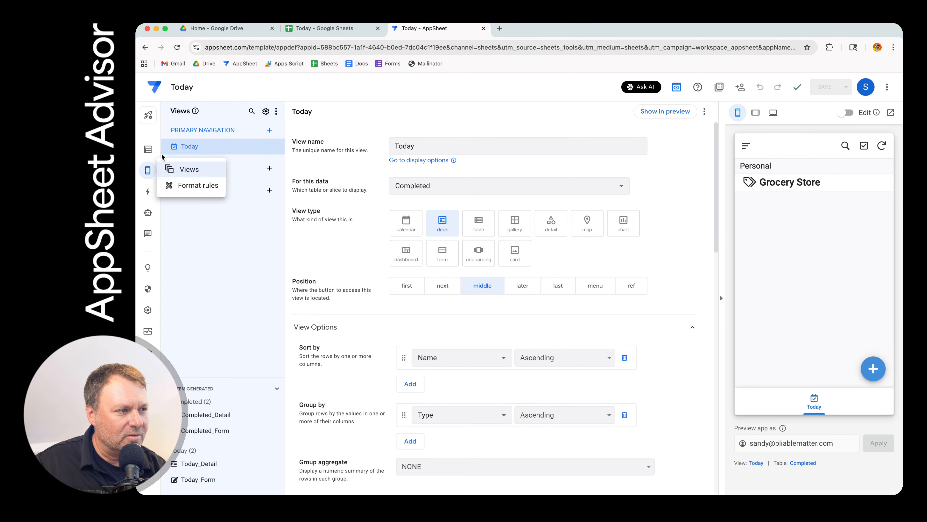
click(148, 149)
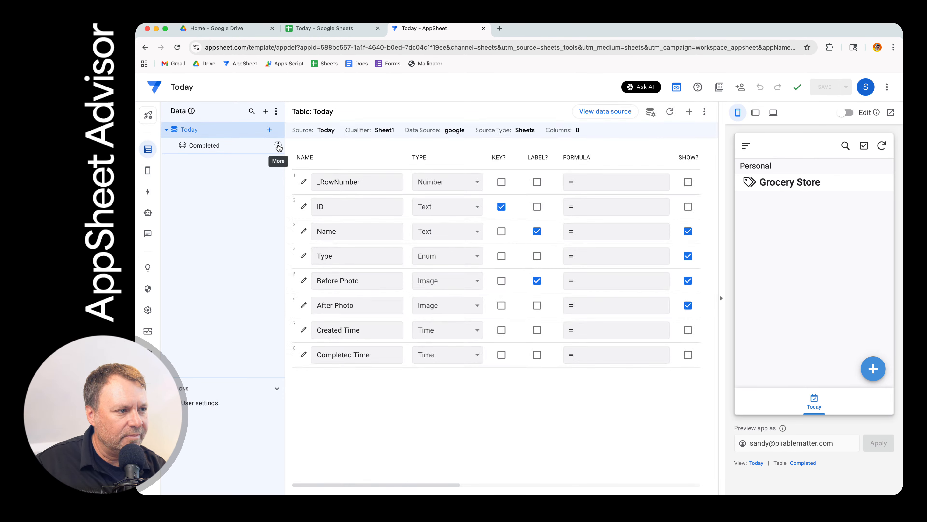
click(278, 145)
click(292, 176)
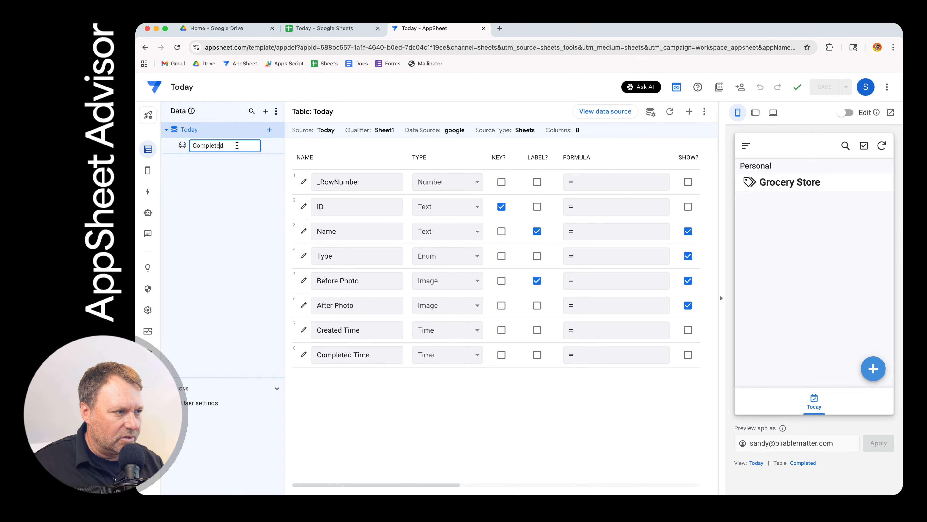
text(Note)
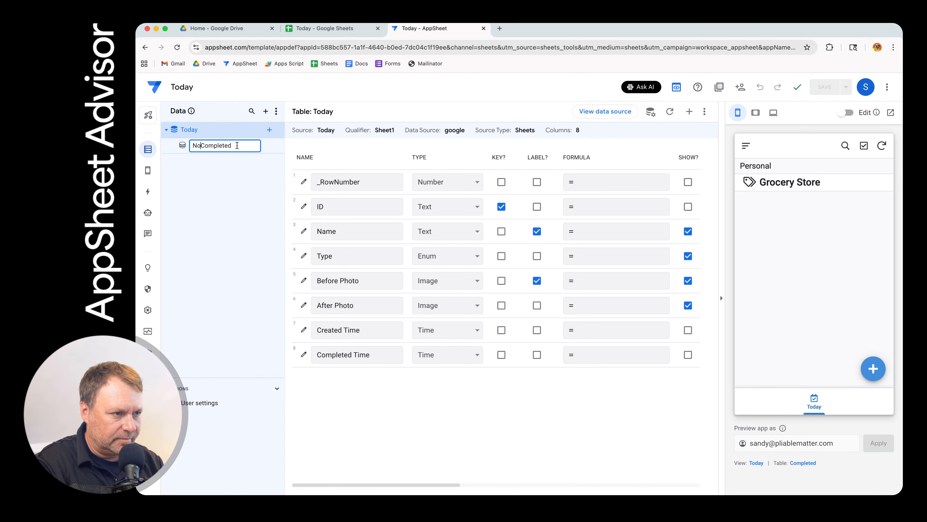
key(Return)
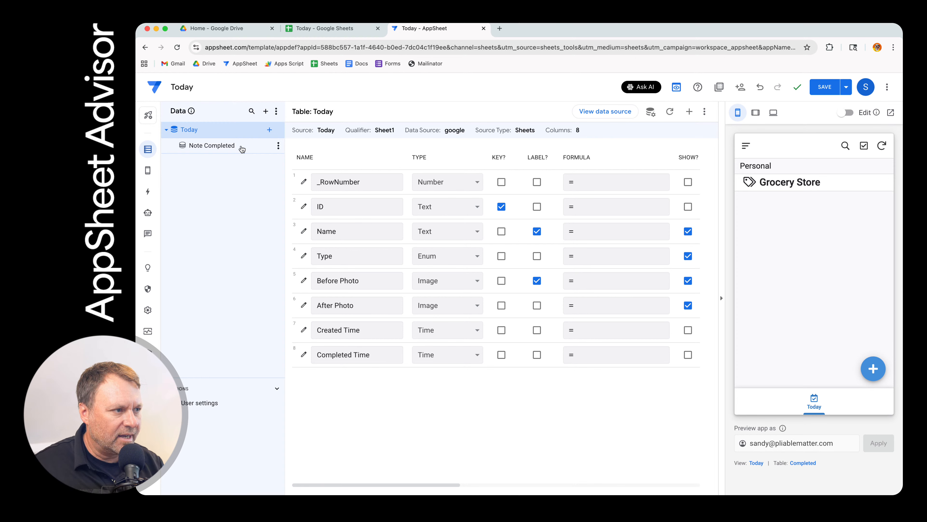
click(278, 145)
click(291, 174)
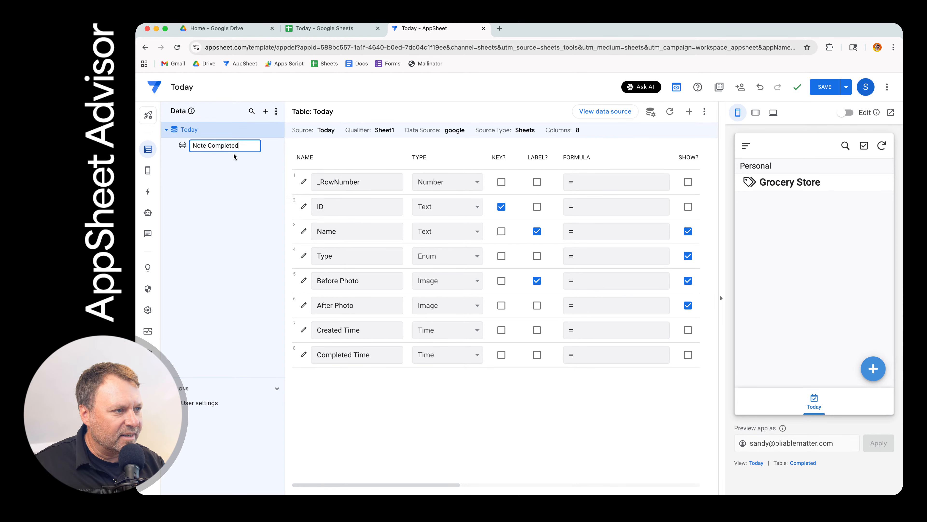
click(206, 146)
key(BackSpace)
key(Return)
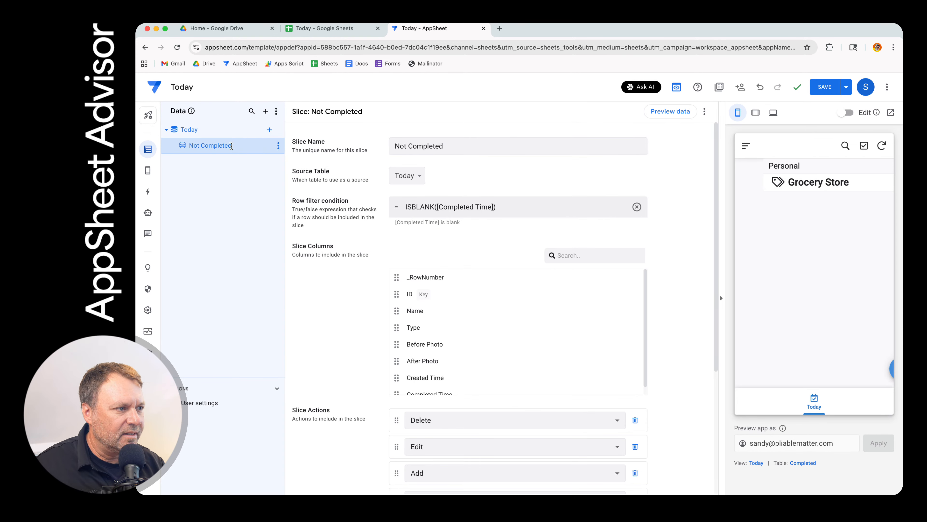
click(833, 90)
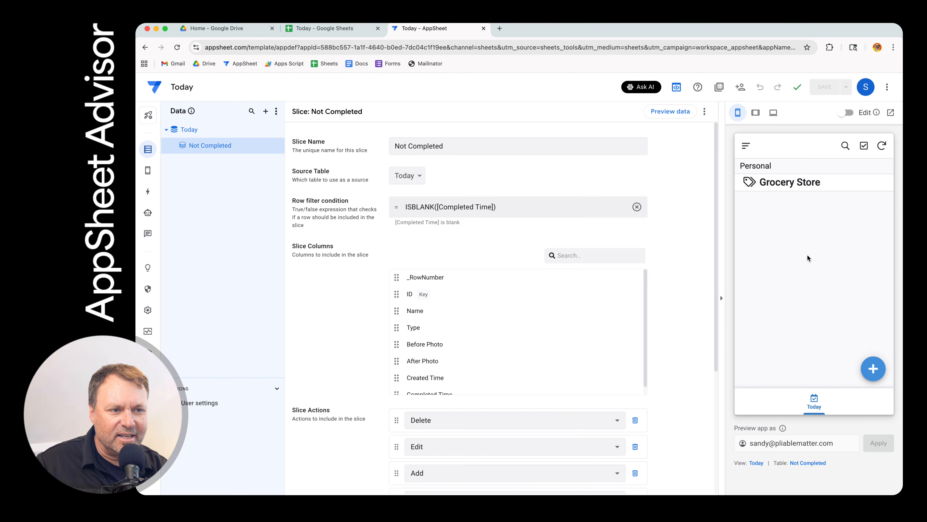
Add a task of type Client in the app preview with a street address as its name, and save it
click(881, 370)
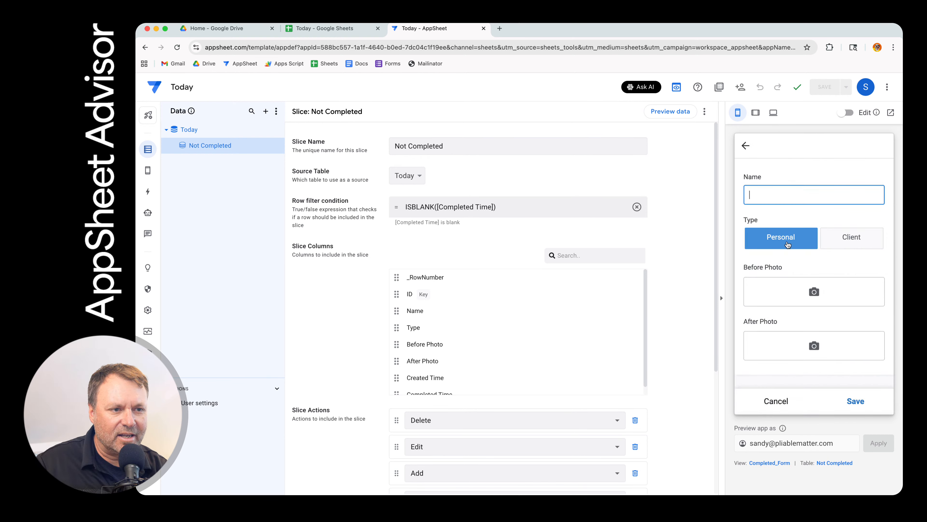
click(847, 239)
click(781, 200)
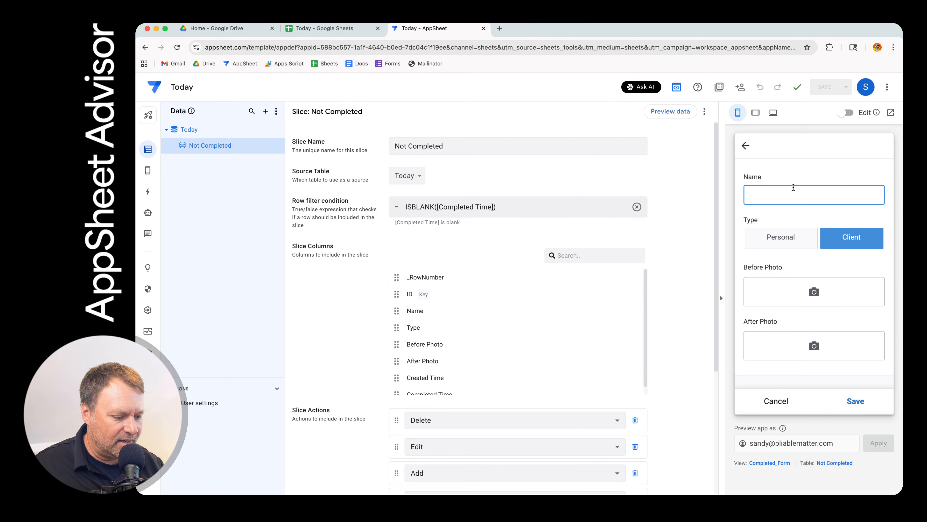
text(456 )
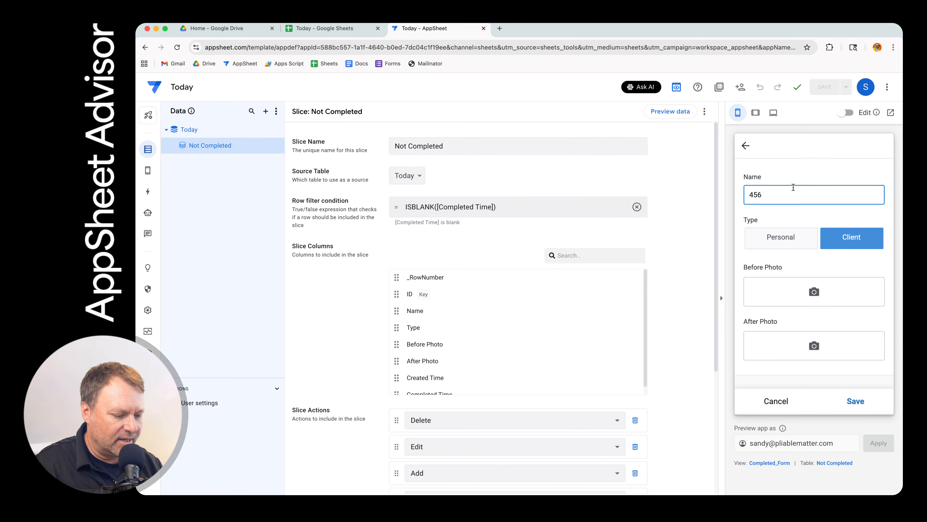
text(El)
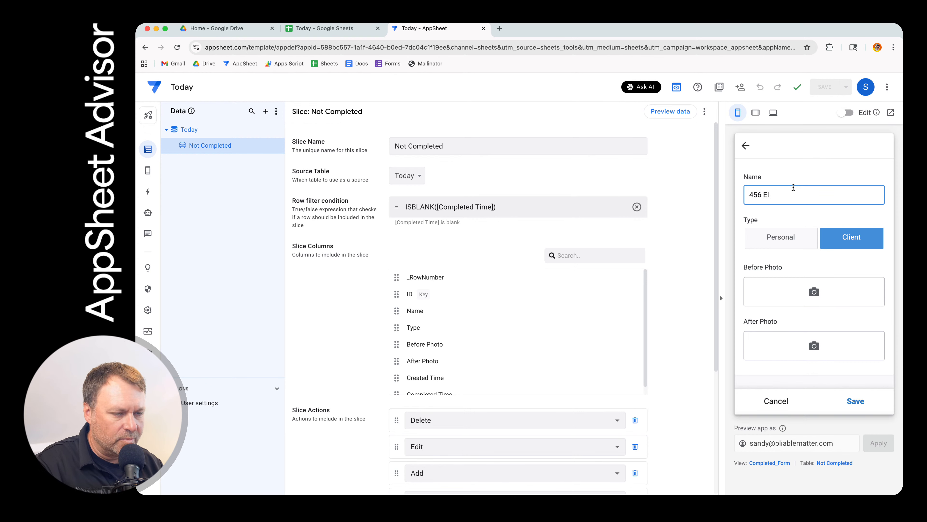
text(m Stree)
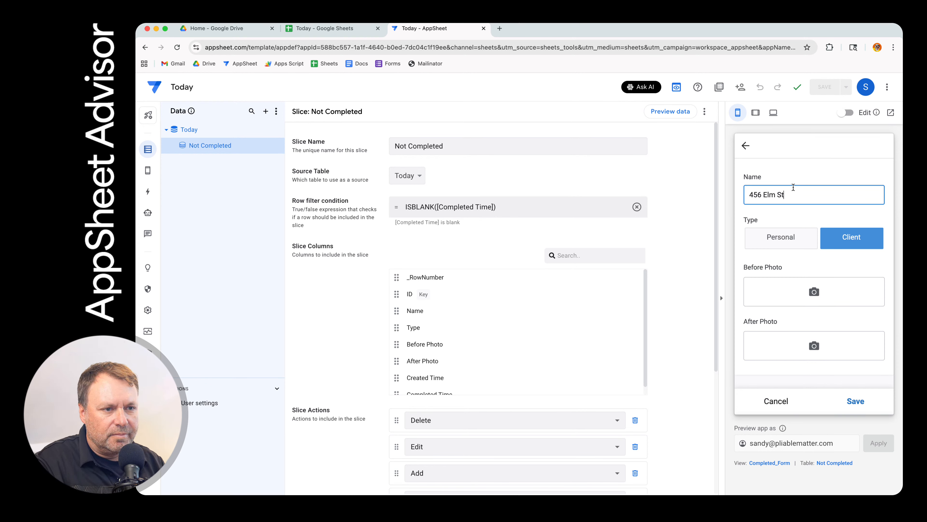
text(t)
click(848, 401)
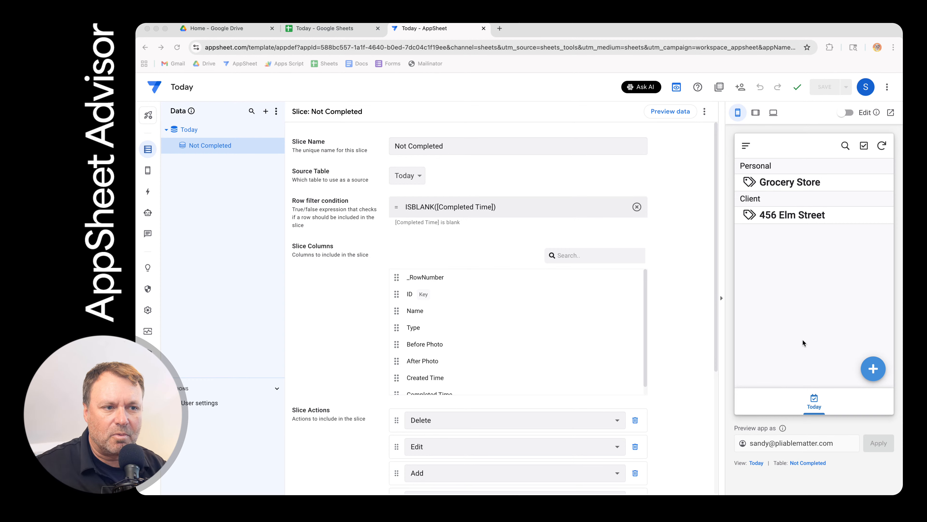
Open the new Client task in the app preview, run its Complete action and confirm marking it complete
click(814, 217)
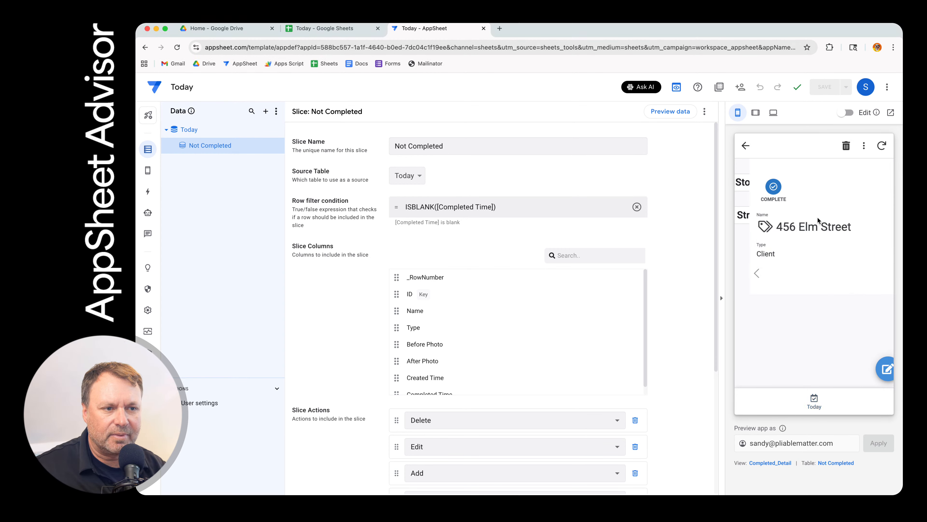
click(759, 186)
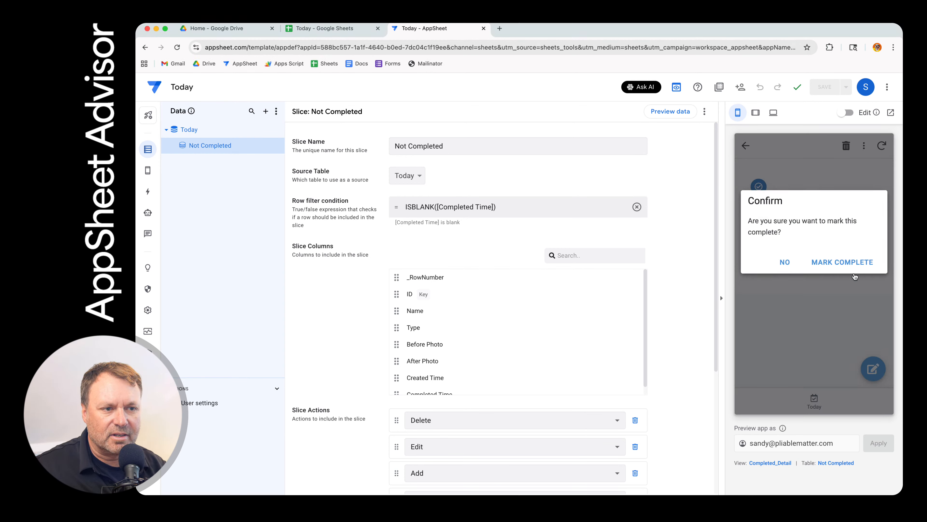
click(813, 260)
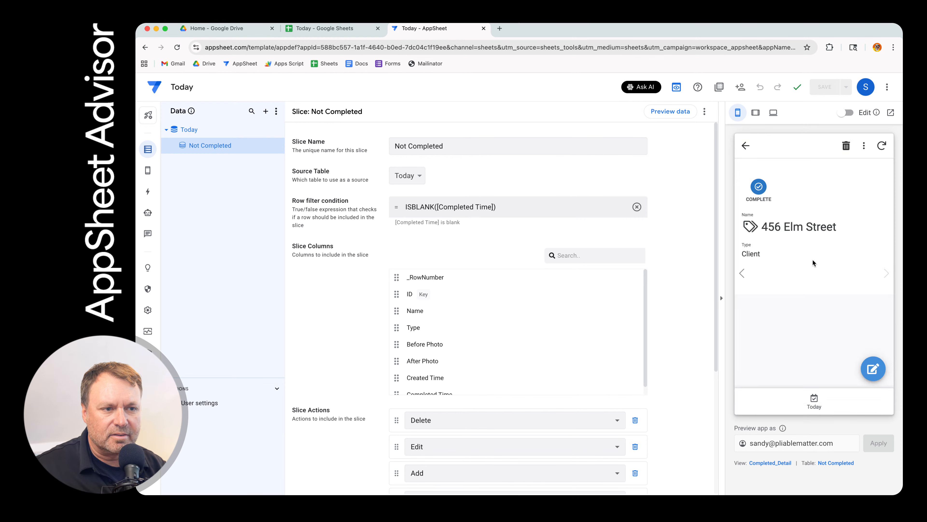
click(758, 186)
click(844, 258)
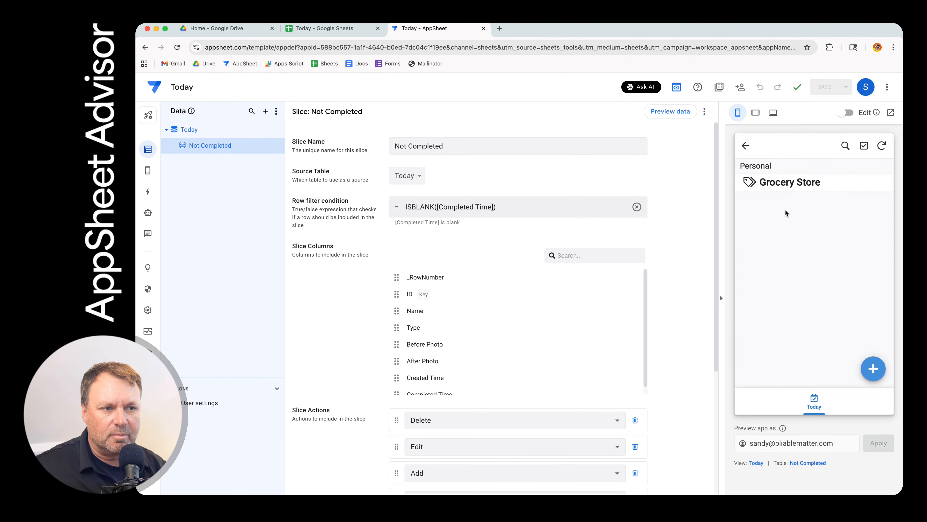
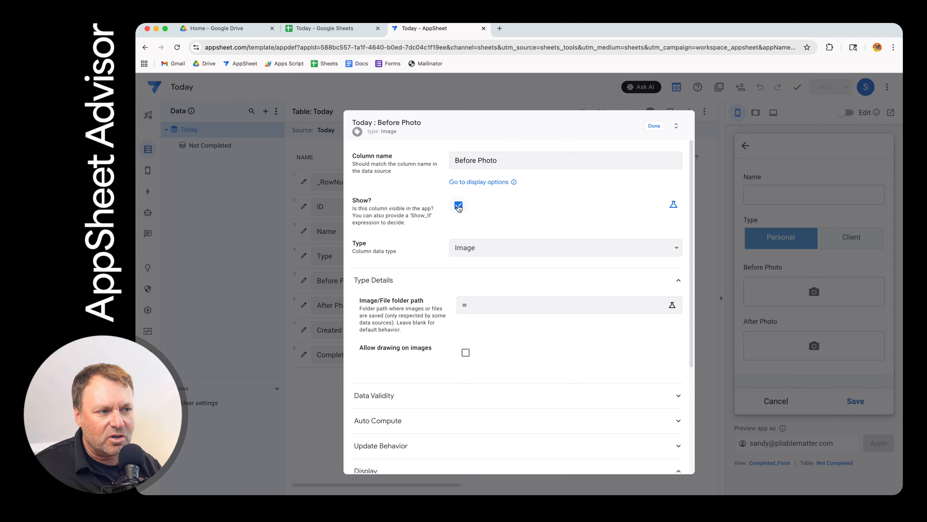
Set the Show_If expression of the Before Photo column to [Type] = "Client" and save the expression
click(673, 205)
click(559, 209)
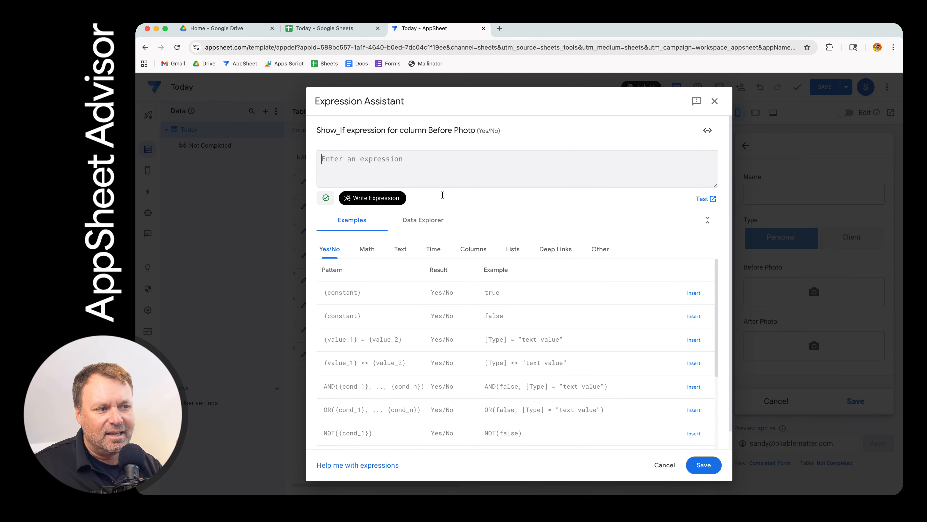
click(426, 220)
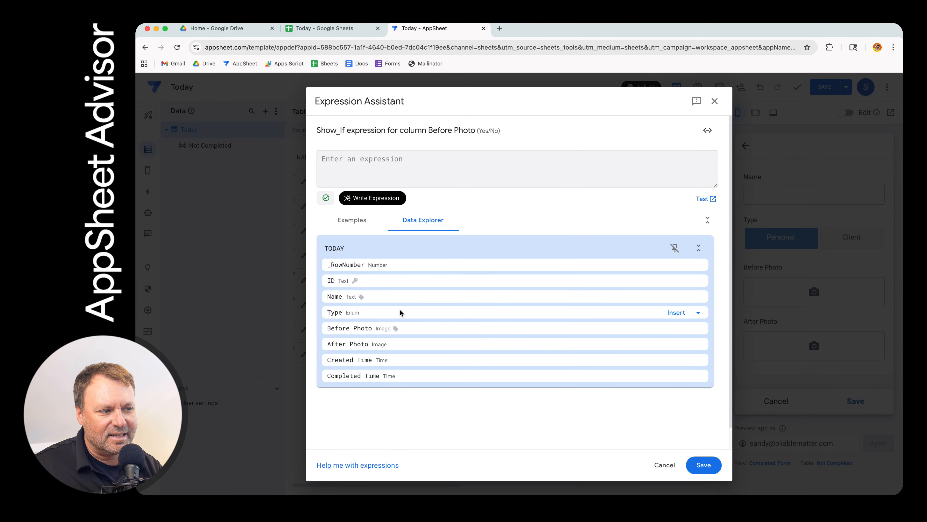
click(677, 313)
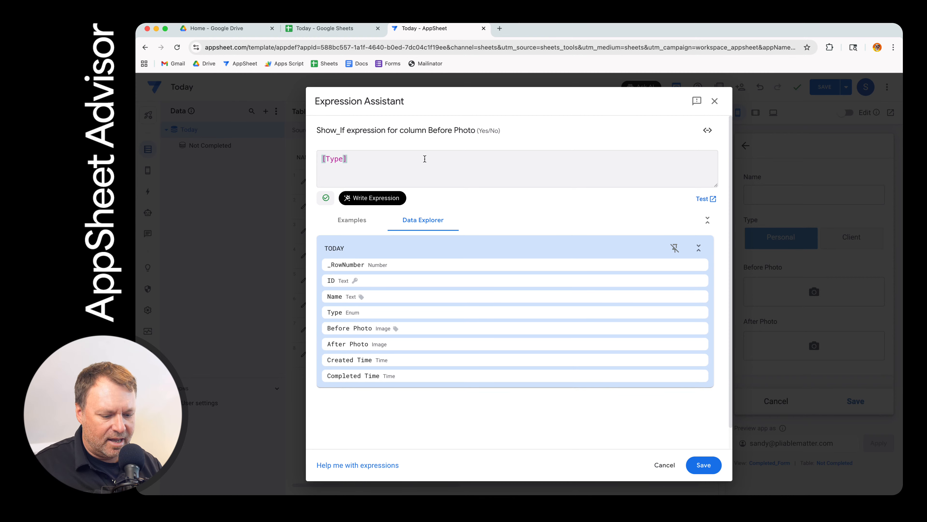
text(= )
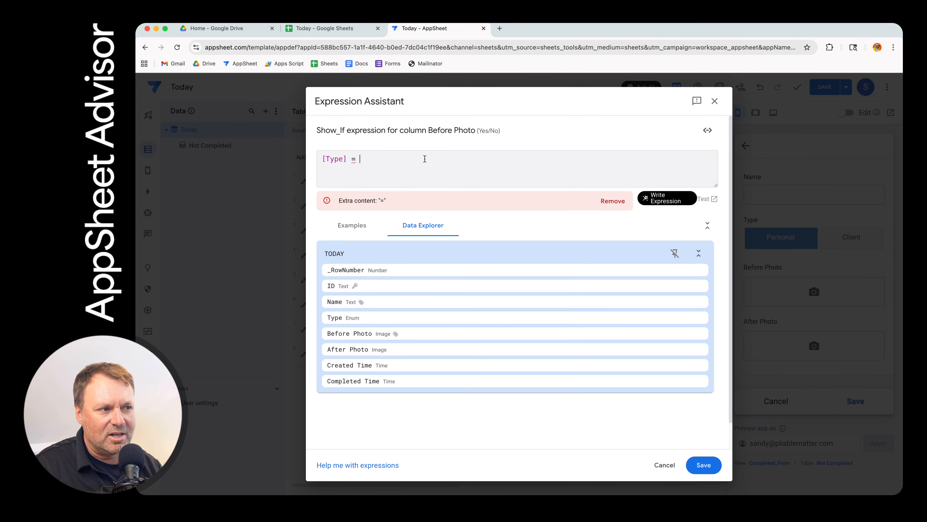
text(")
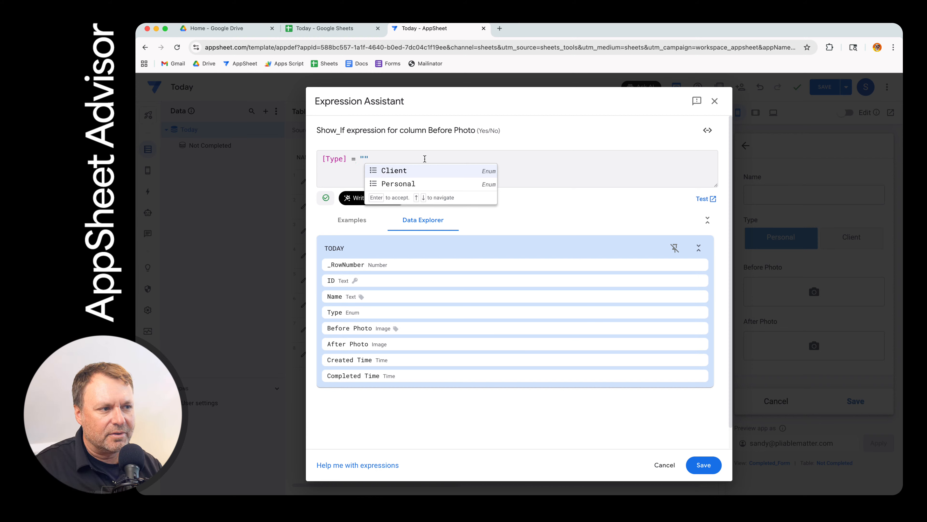
key(Return)
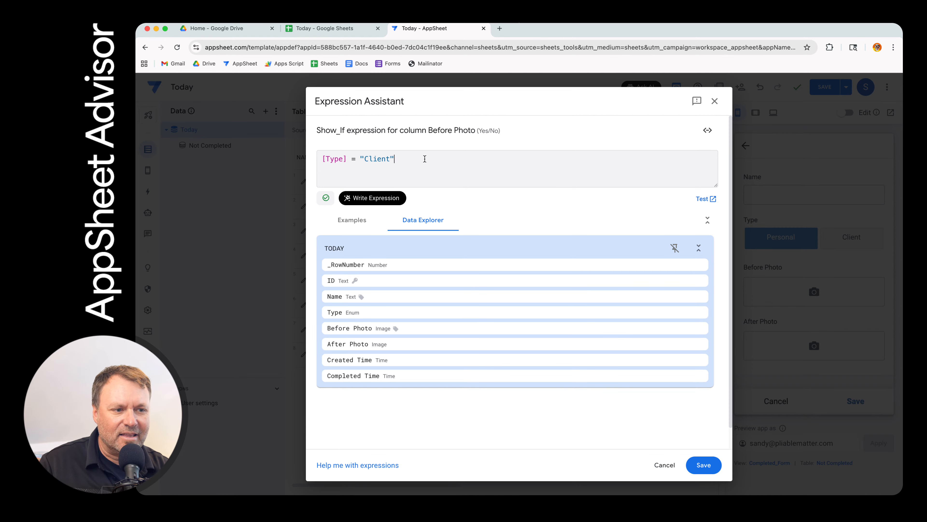
click(704, 465)
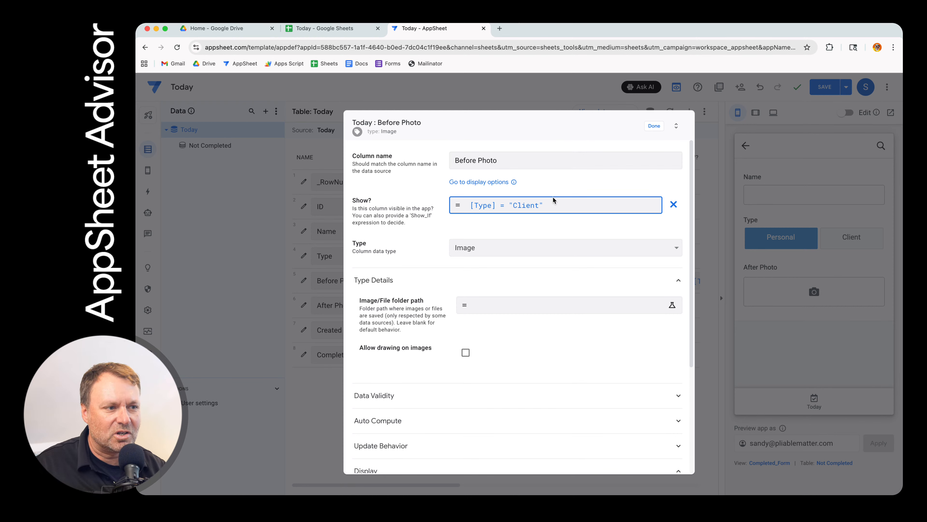
Copy the whole Show_If expression of the Before Photo column and finish editing the column's settings
click(554, 205)
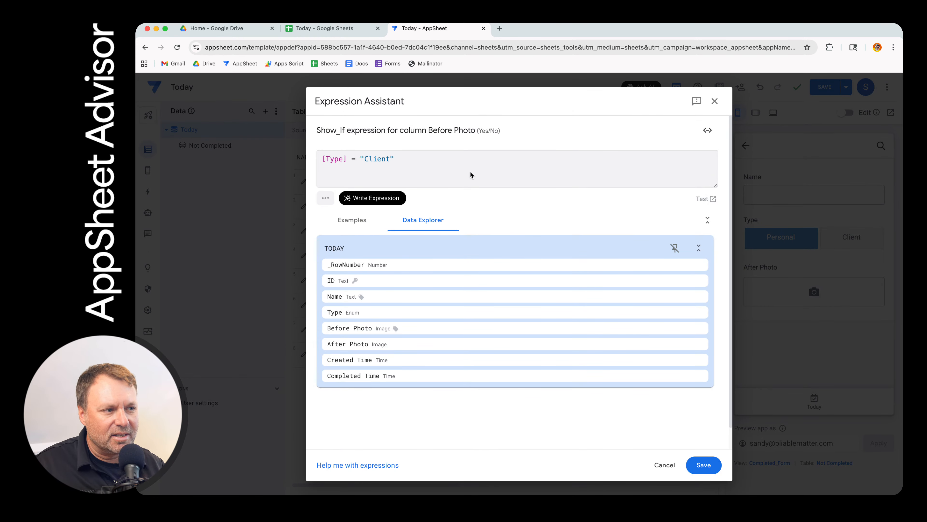
triple_click(468, 159)
click(709, 469)
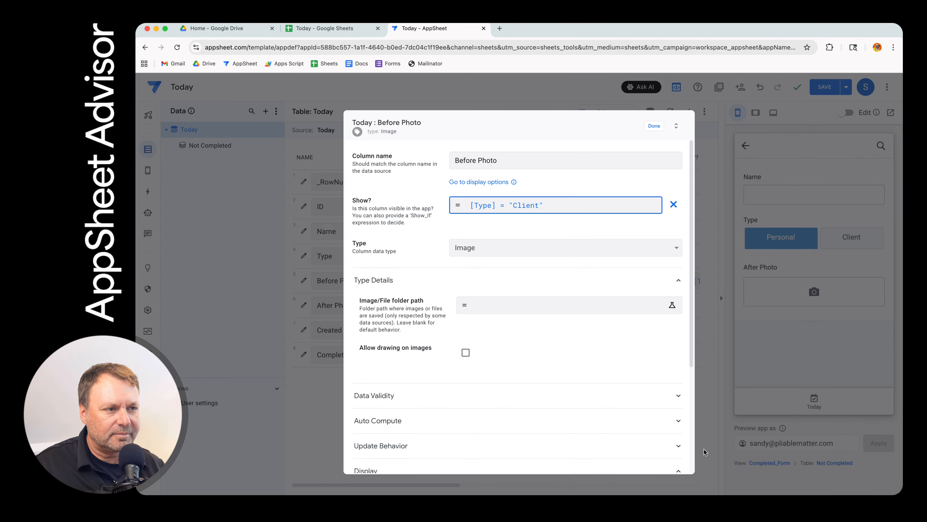
click(656, 127)
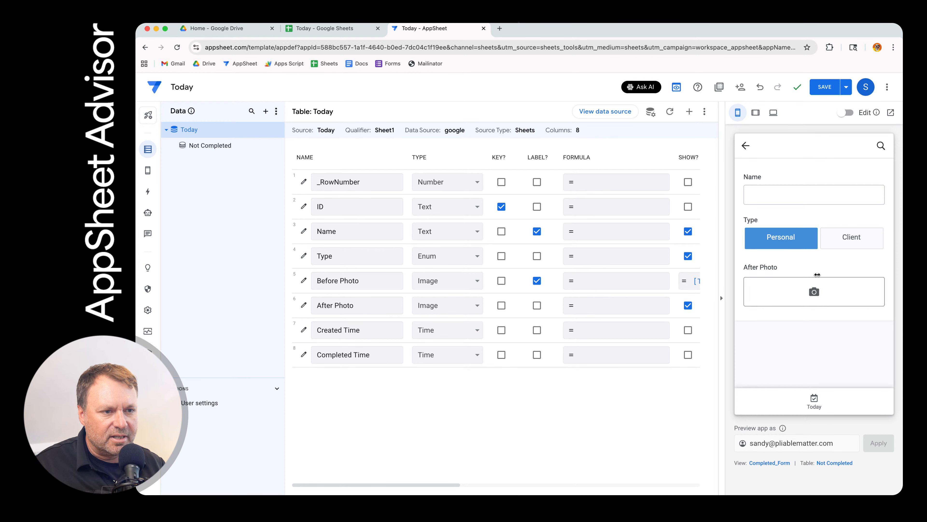
Check the photo fields in the preview form by switching Type to Client and back to Personal
click(846, 246)
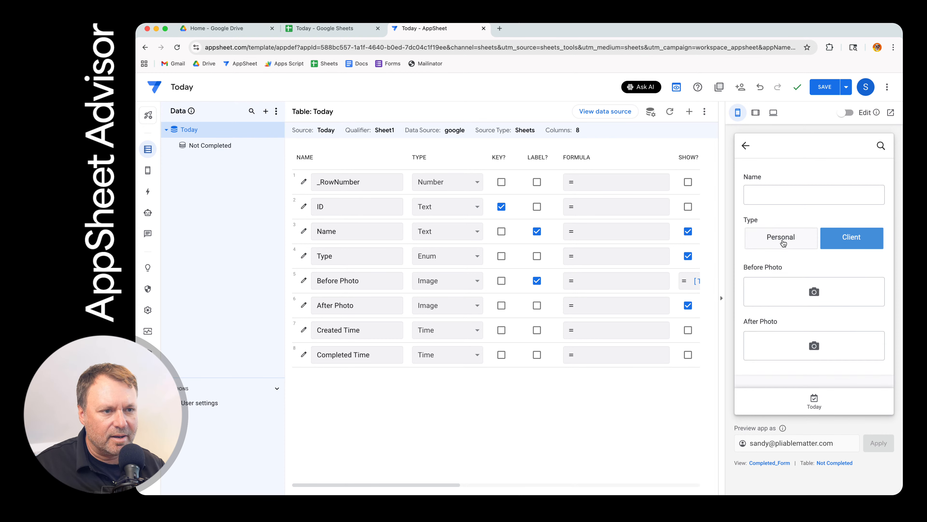
click(797, 243)
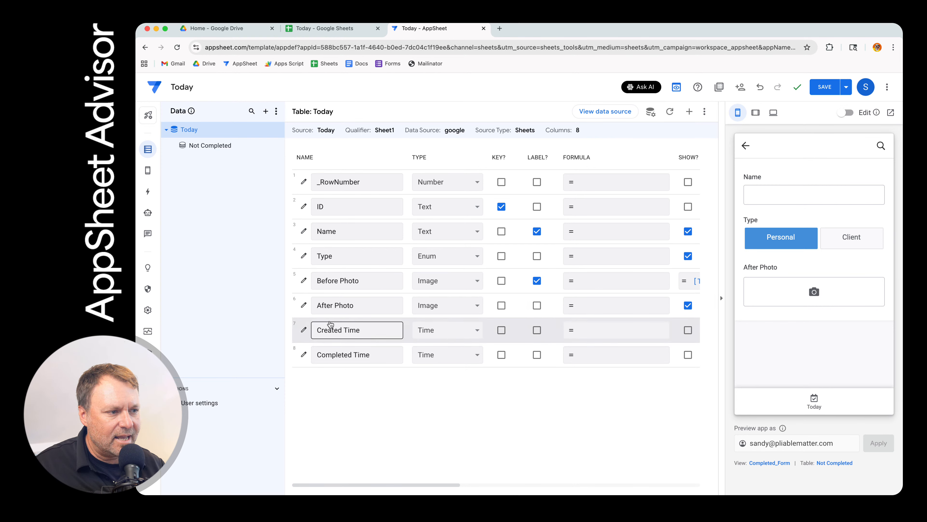
Set the Show_If expression of the After Photo column to [Type] = "Client", finish the column's settings and save the app
click(304, 306)
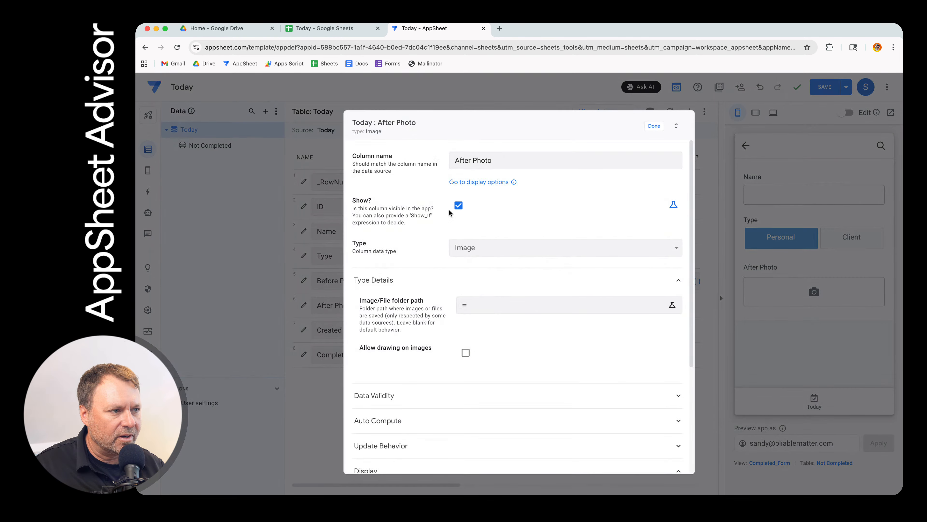
click(673, 205)
click(608, 205)
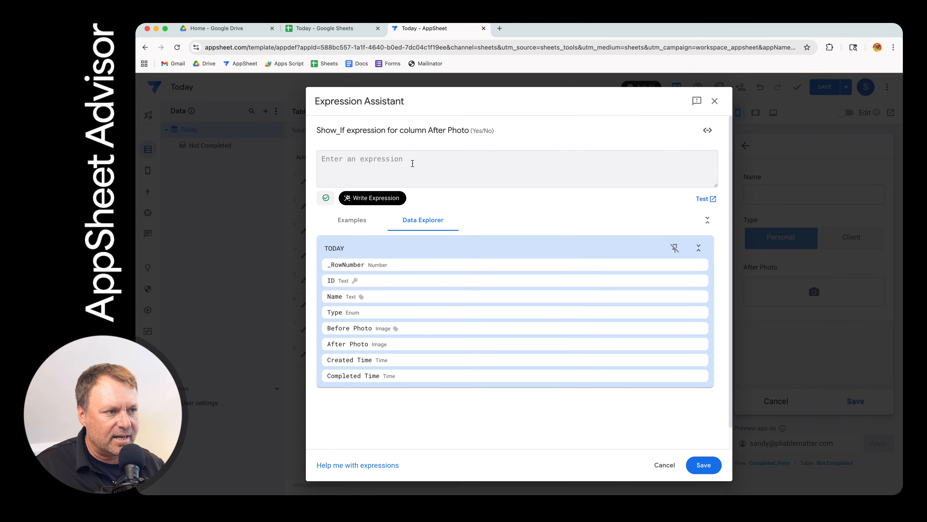
text([Type] = "Client")
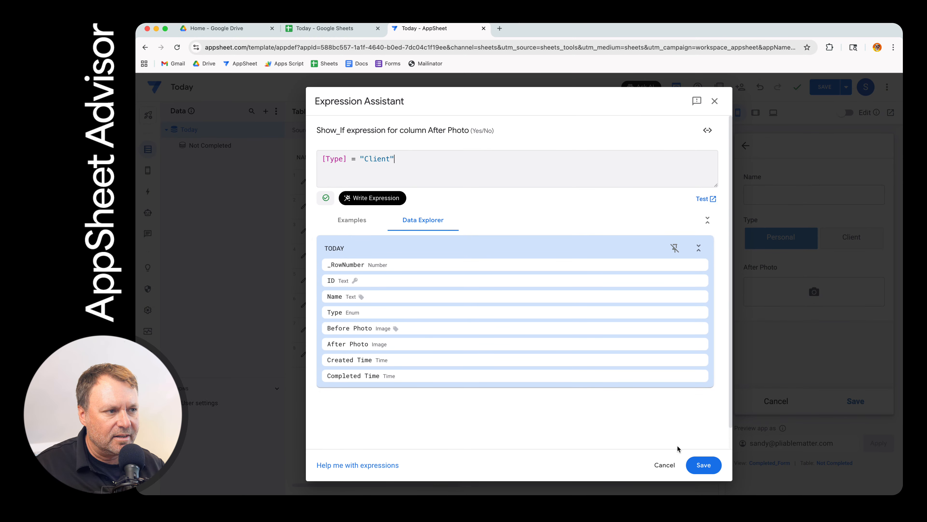
click(703, 464)
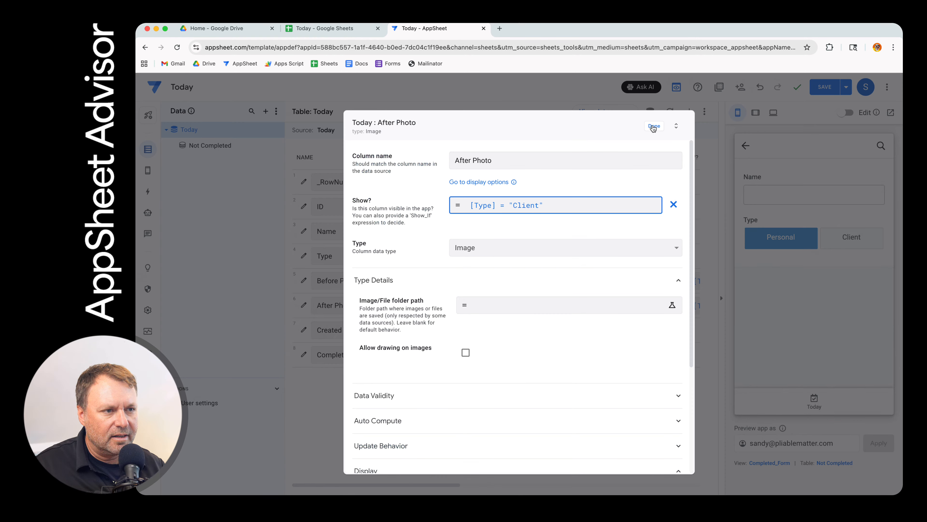
click(654, 126)
click(830, 85)
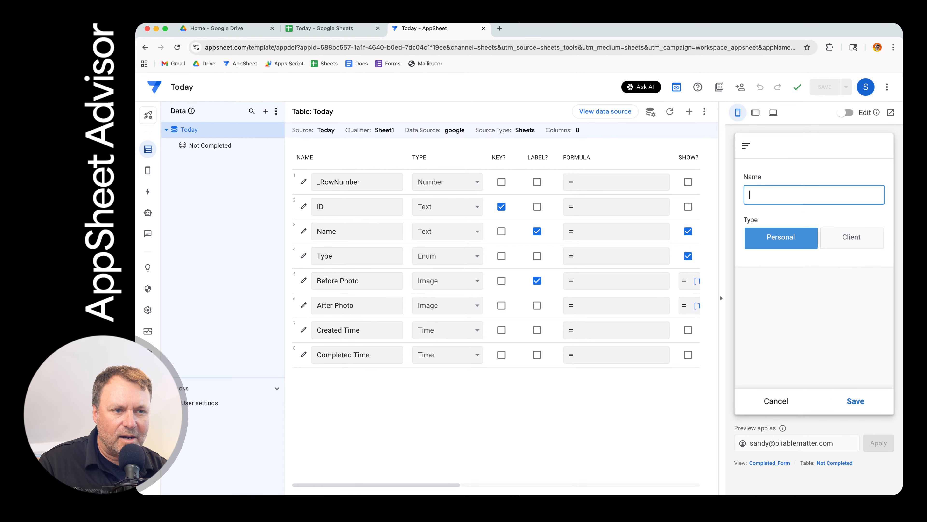
Check the photo fields in the preview form for Client and Personal, and review the task rows in the Today spreadsheet
click(849, 239)
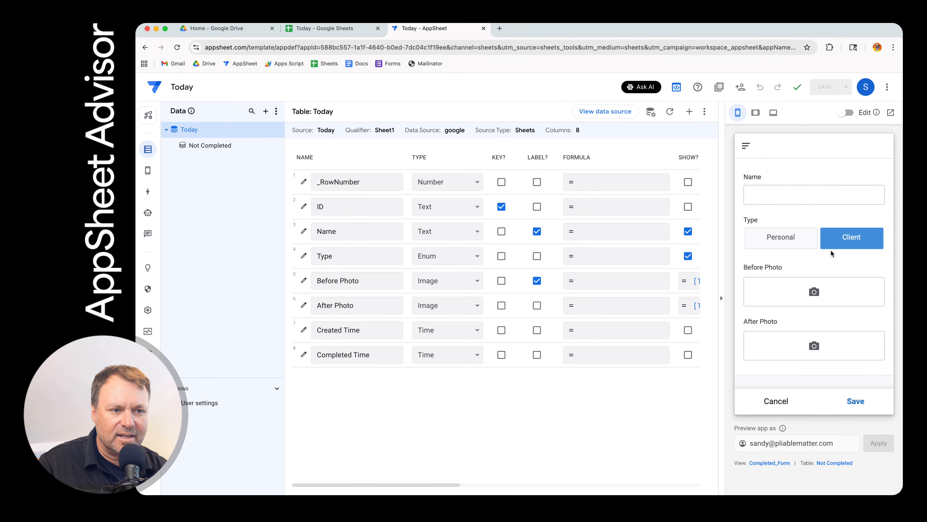
click(787, 245)
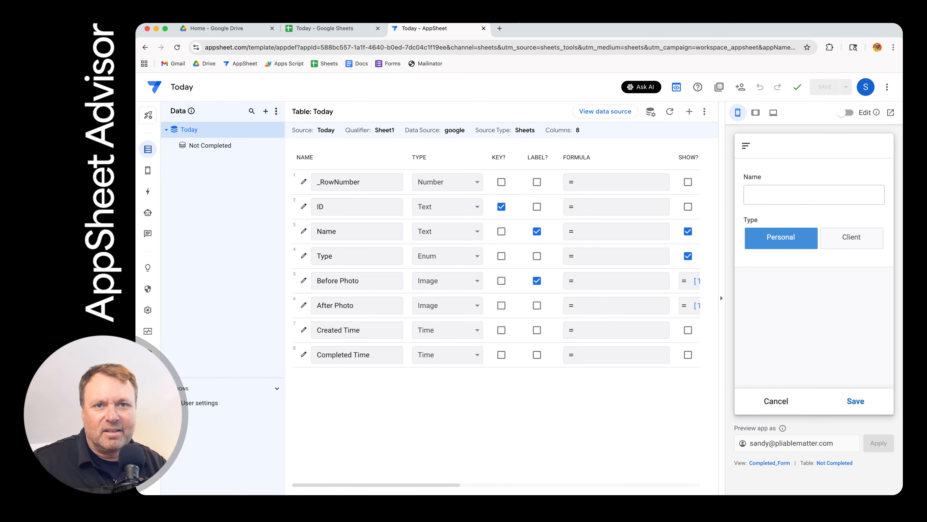
click(327, 28)
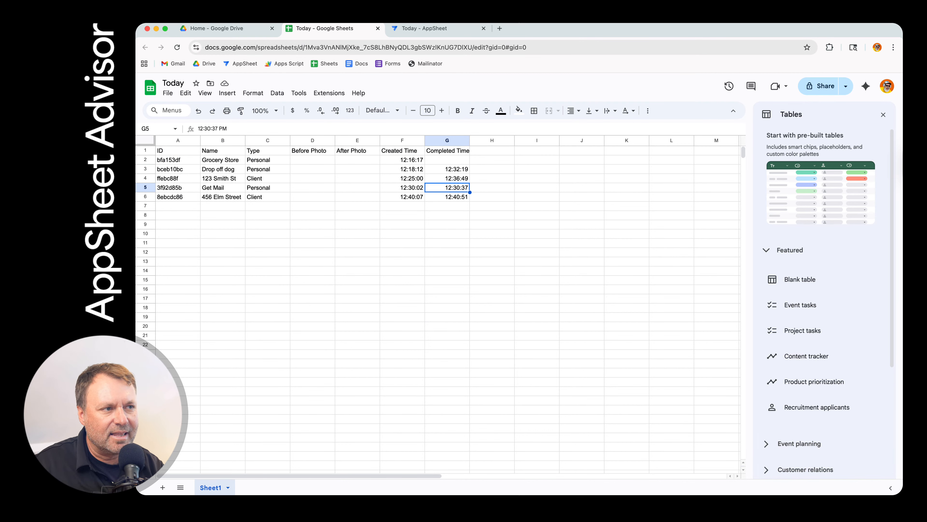
click(443, 28)
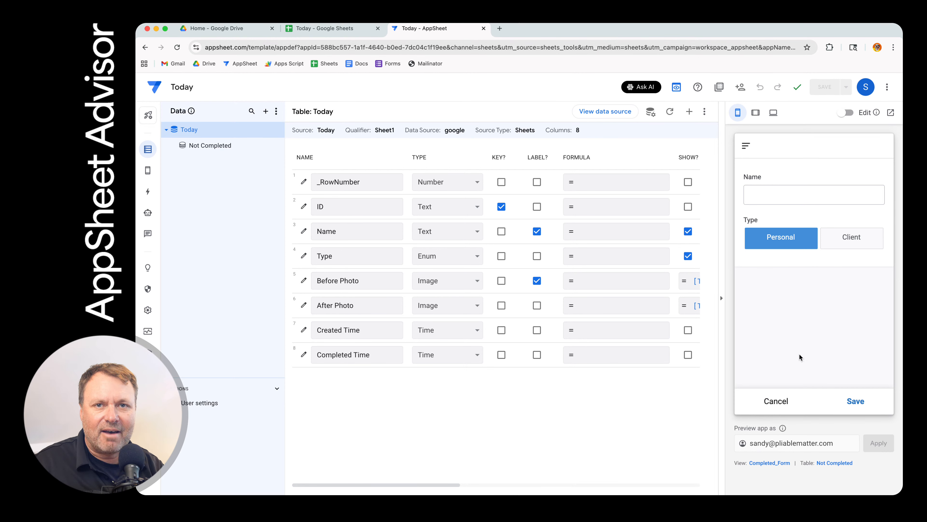
mouse_move(149, 173)
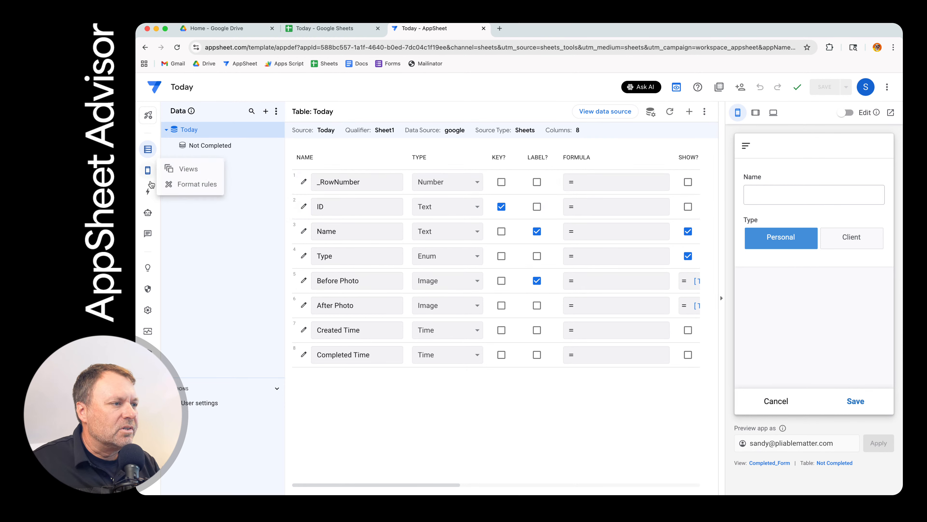
click(148, 172)
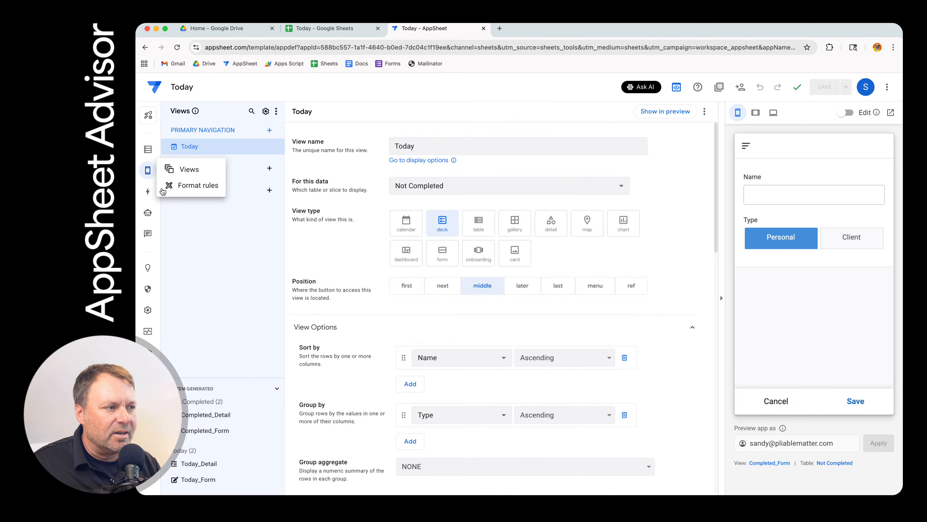
click(269, 130)
click(412, 351)
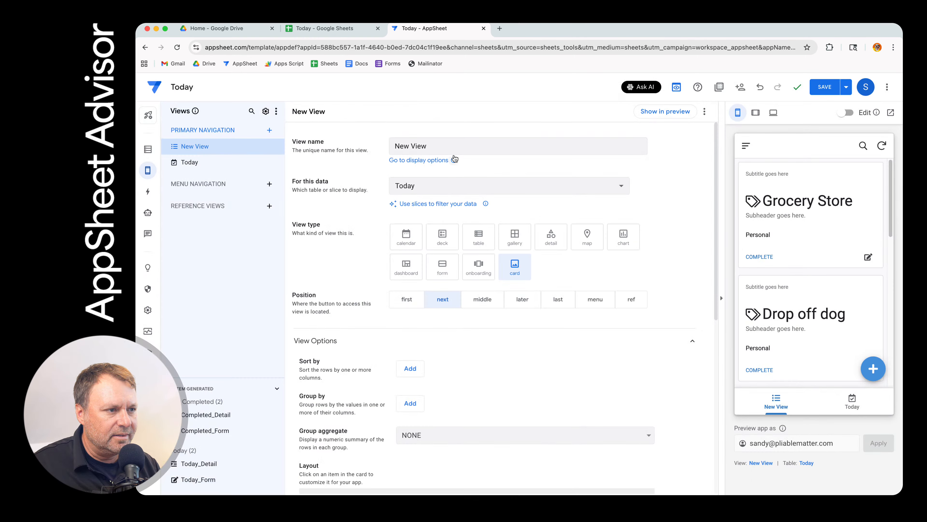
click(278, 147)
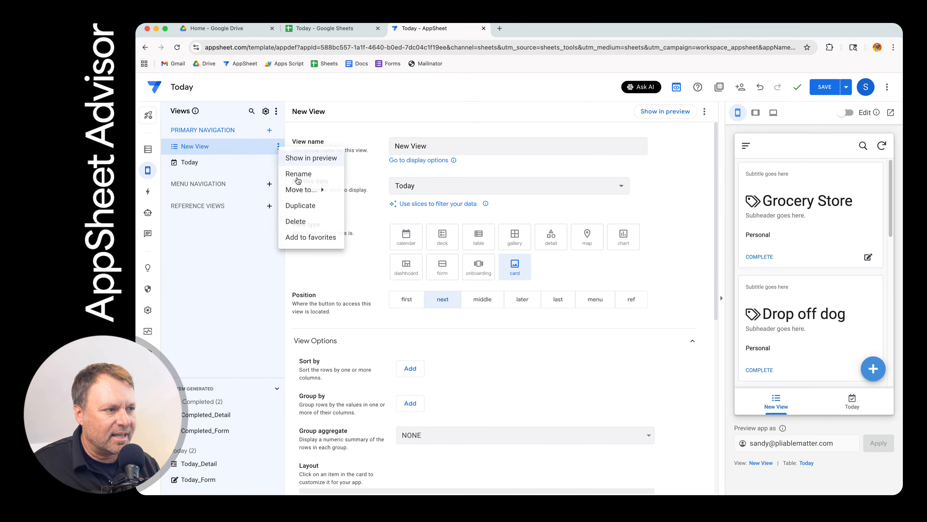
click(296, 221)
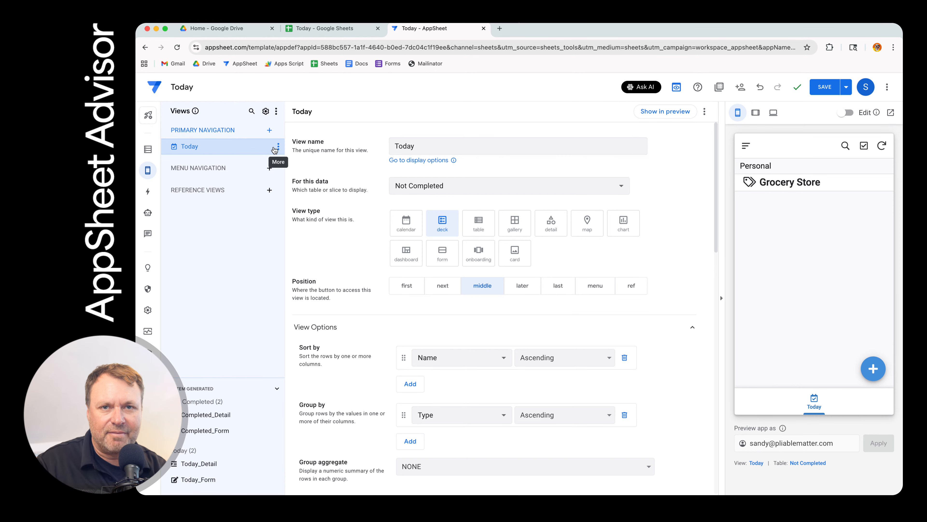
Duplicate the Today view and rename the copy as Completed
click(277, 147)
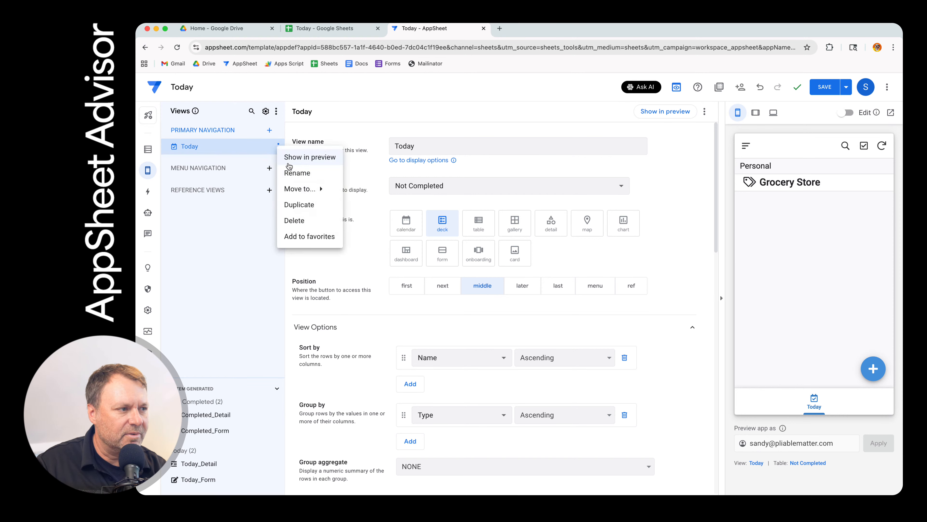
click(301, 208)
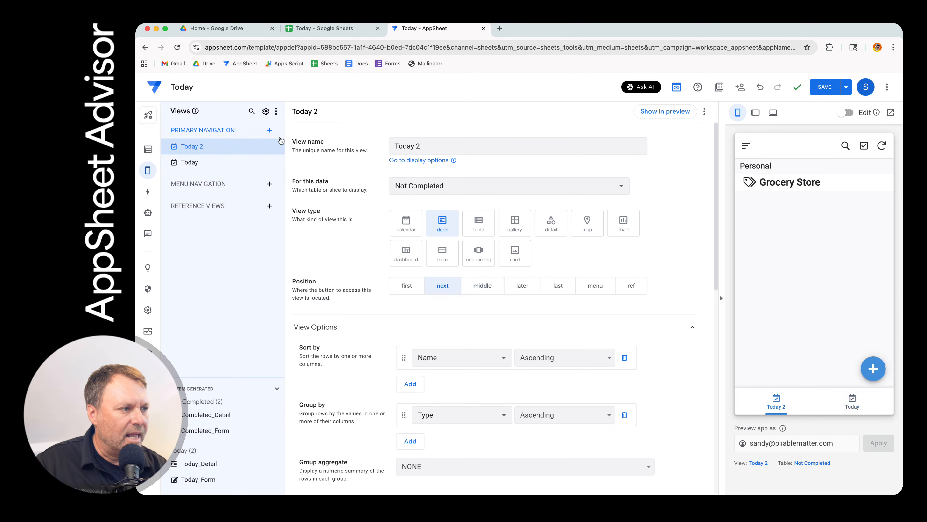
click(278, 146)
mouse_move(301, 189)
click(296, 172)
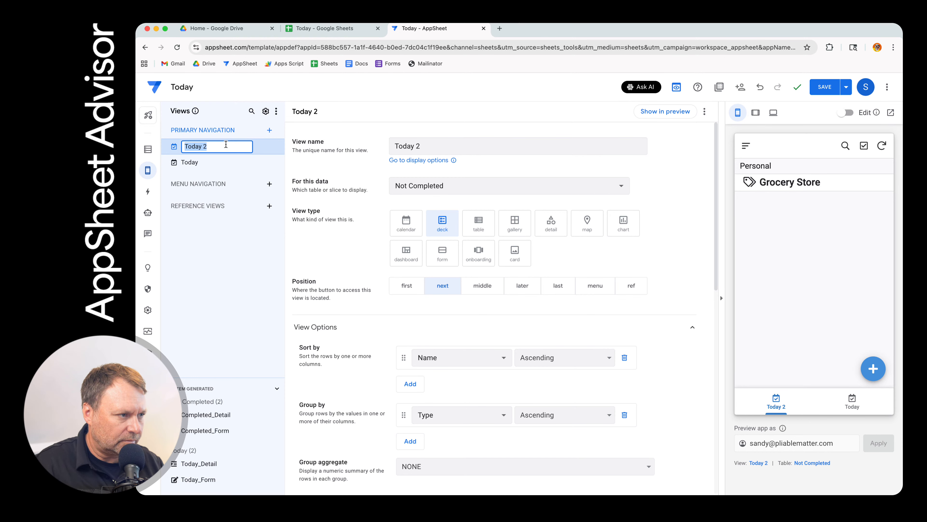
text(Completed)
key(Return)
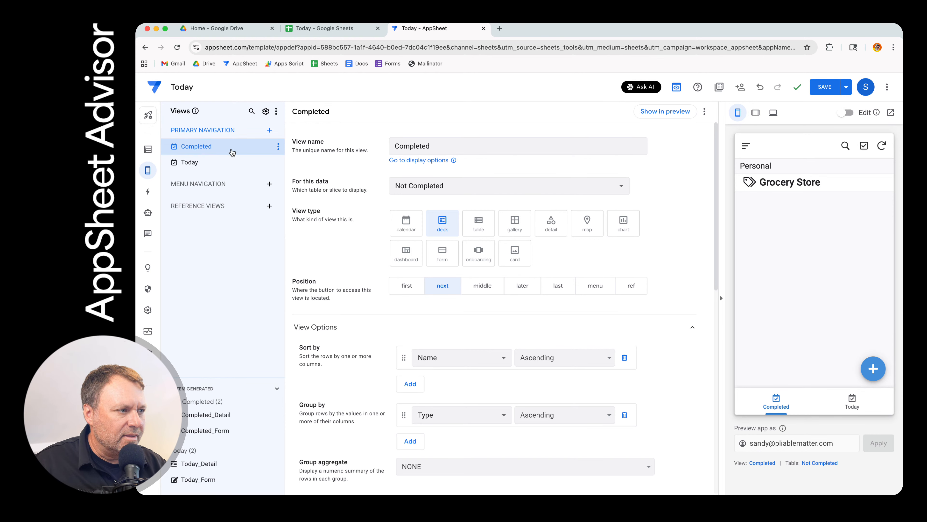
Set the Completed view's position to menu and open the view from the app preview's navigation menu
click(596, 286)
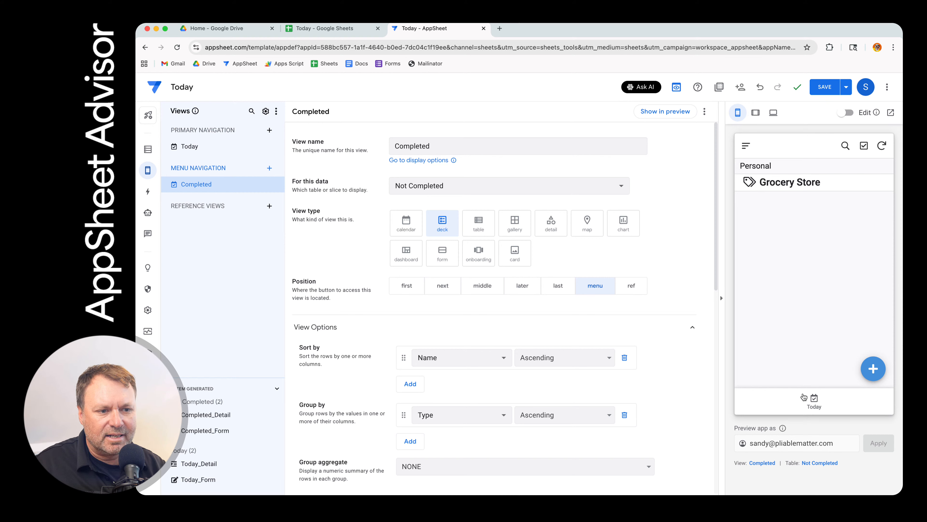
click(745, 148)
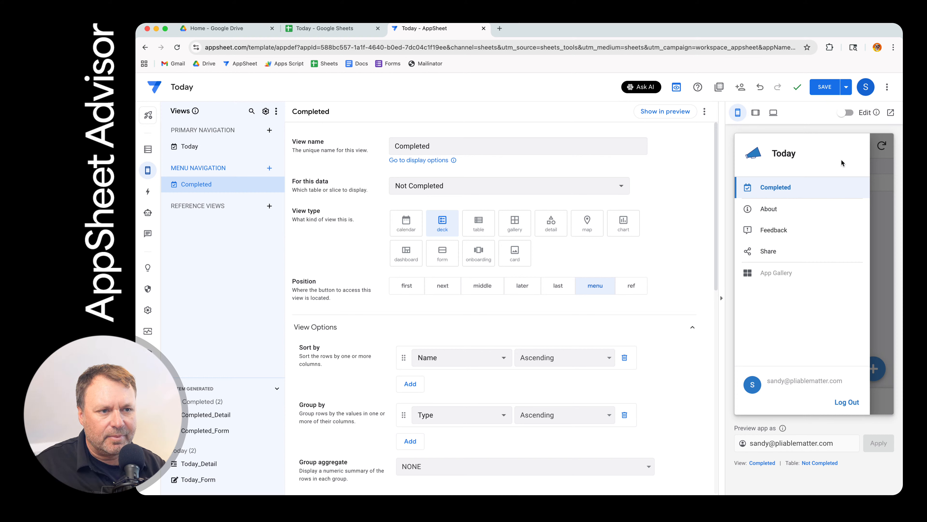
click(887, 204)
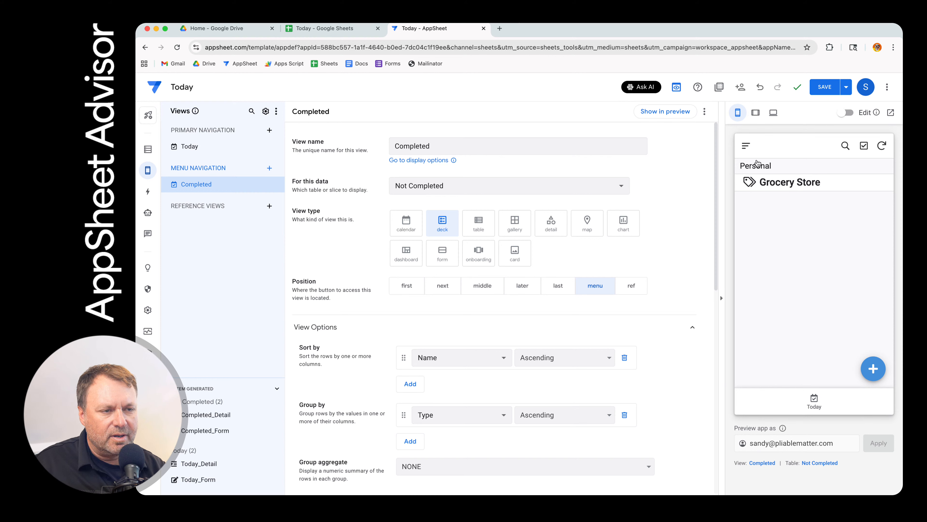
click(746, 147)
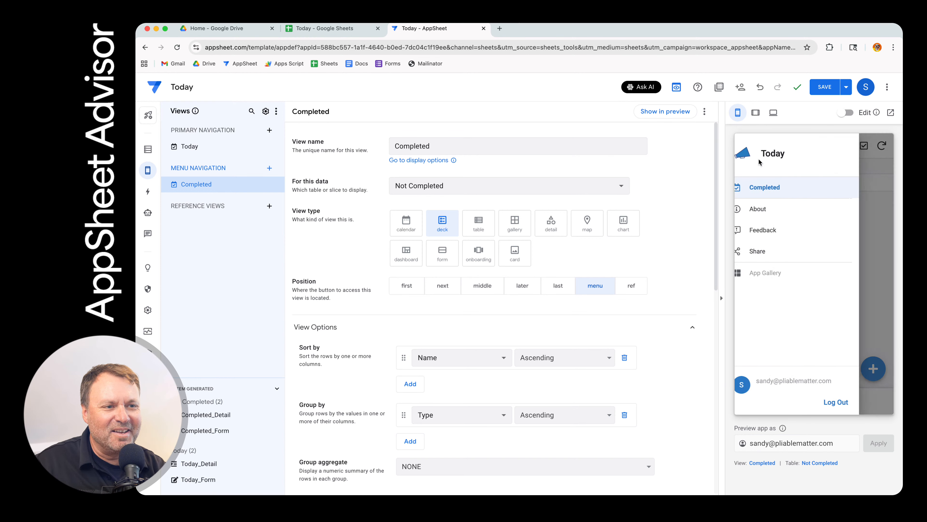
click(771, 183)
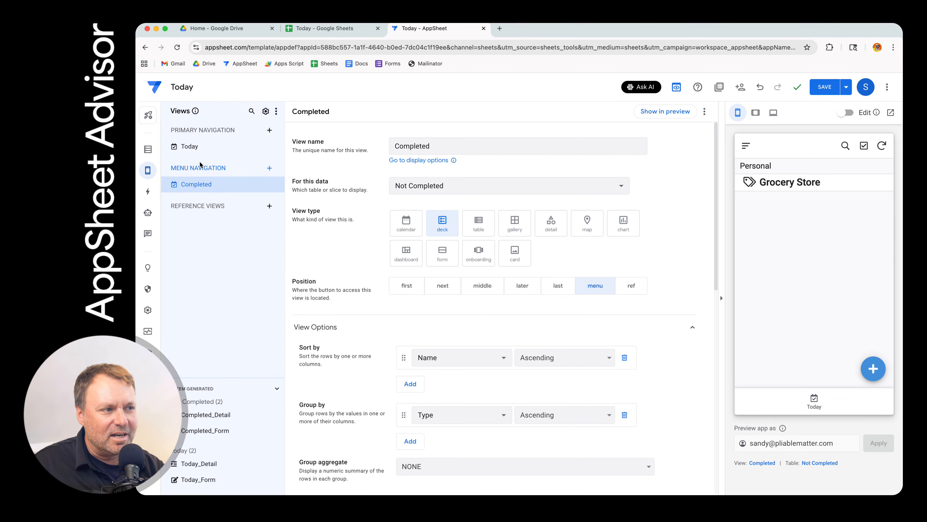
Add a slice to the Today table using the suggestion where Completed Time is not blank, name it Completed and save the app
click(149, 149)
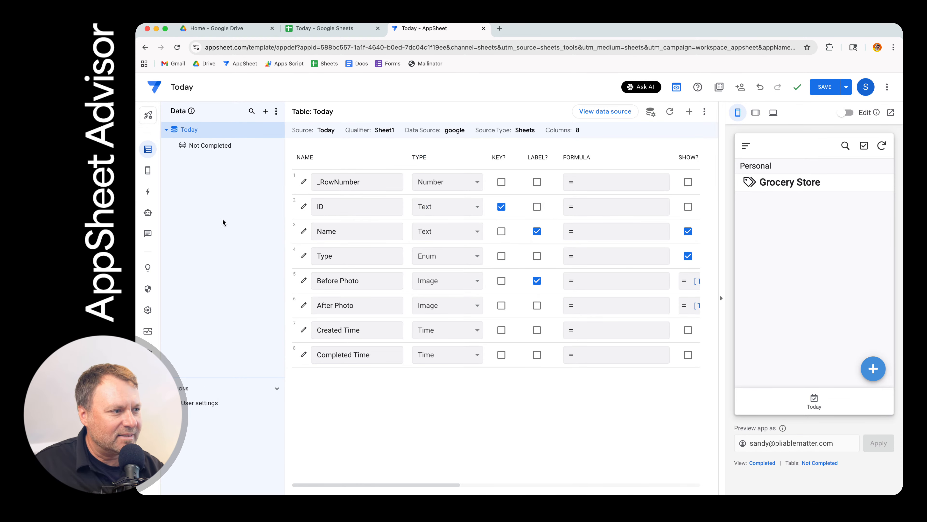
click(209, 146)
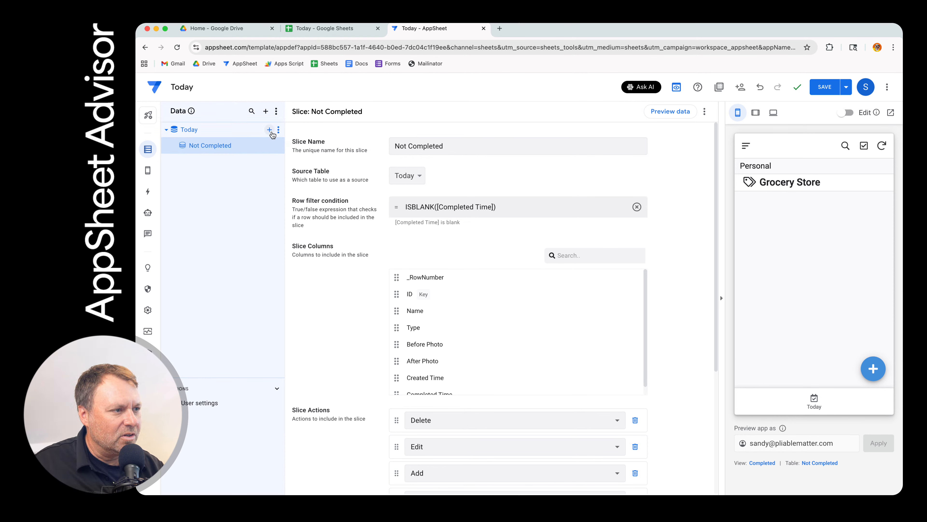
click(270, 130)
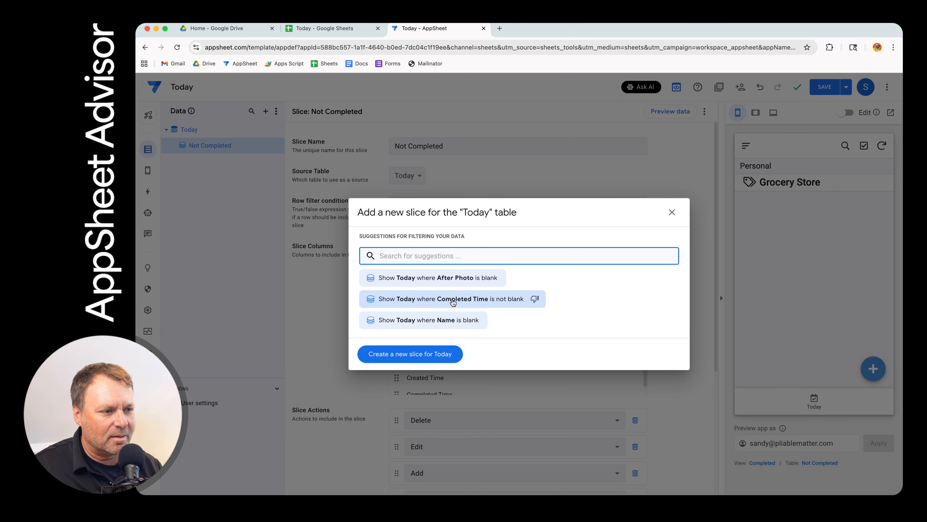
click(457, 300)
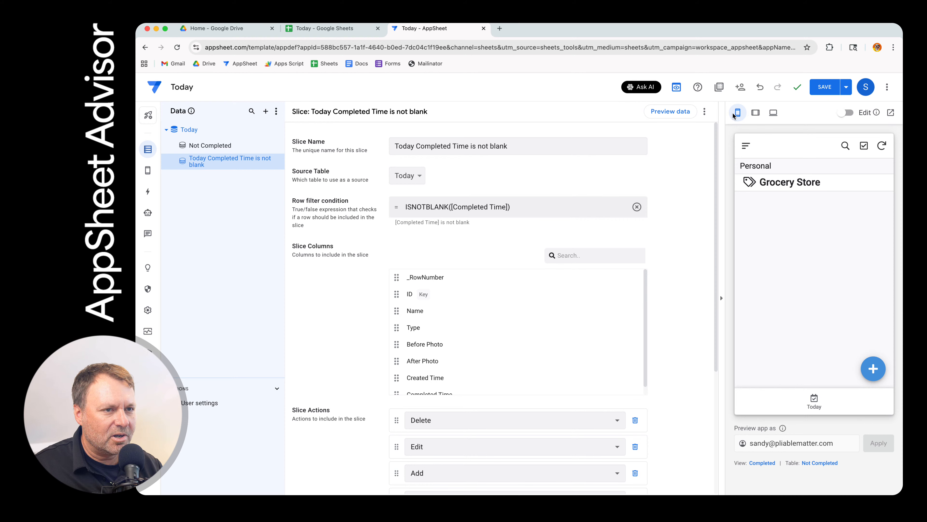
click(507, 141)
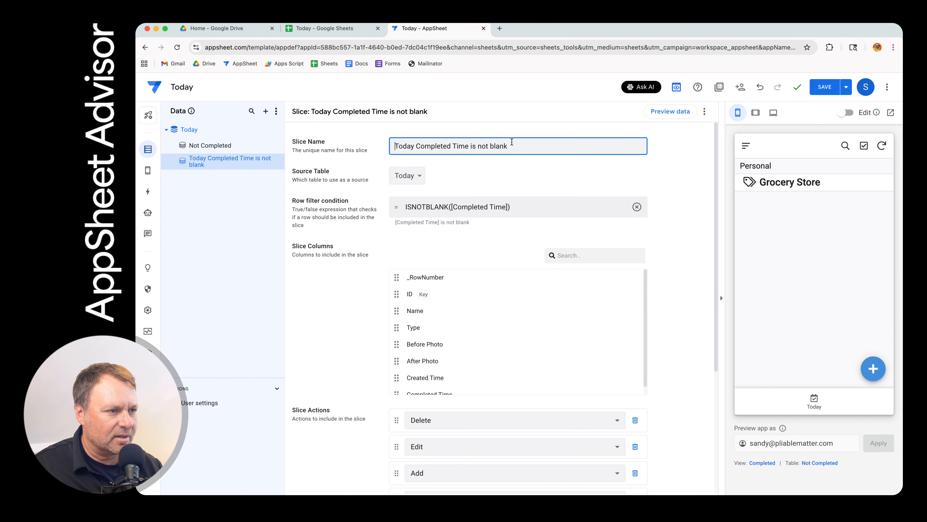
triple_click(507, 141)
text(Completed)
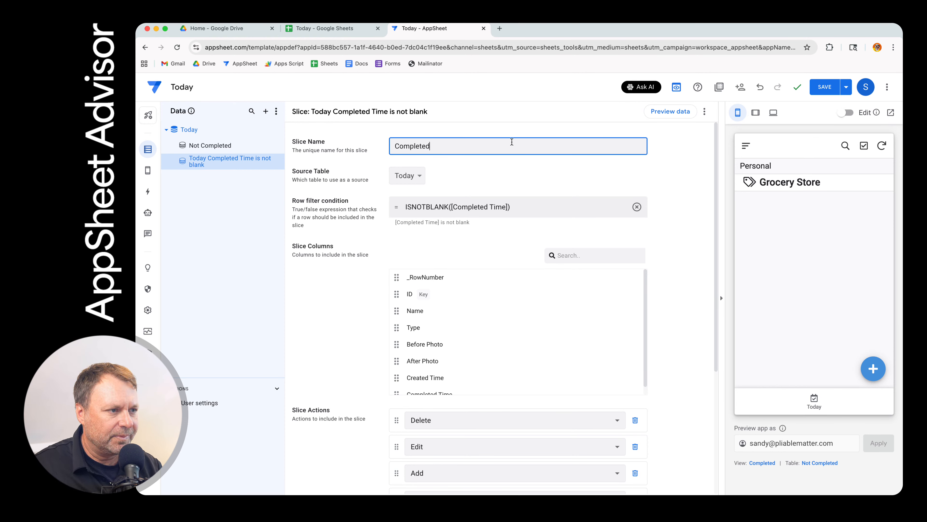
click(824, 87)
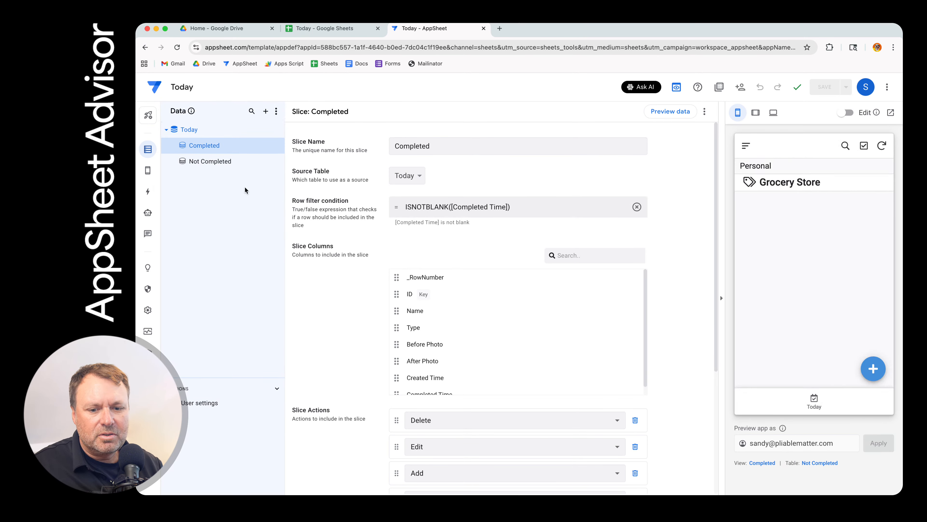
Switch the Completed view's data to the Completed slice, save the app and open the Today view in the preview
click(148, 170)
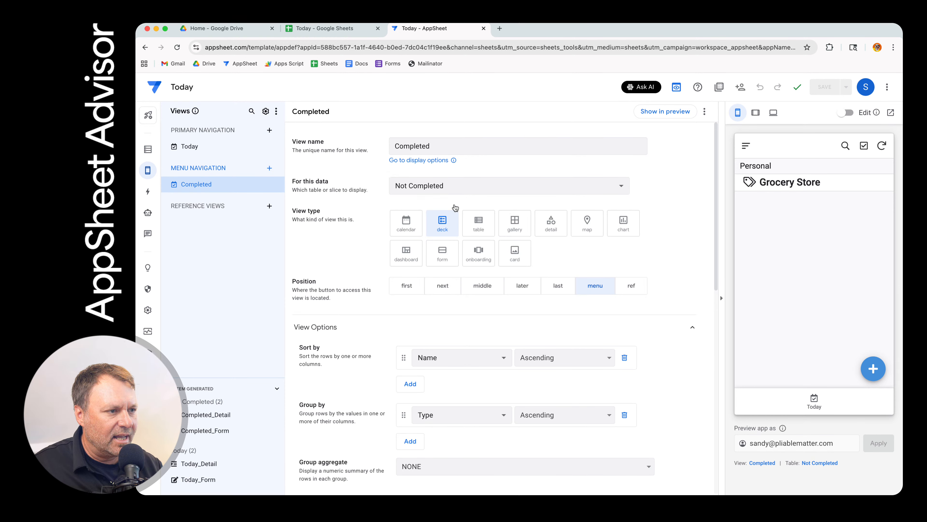
click(472, 186)
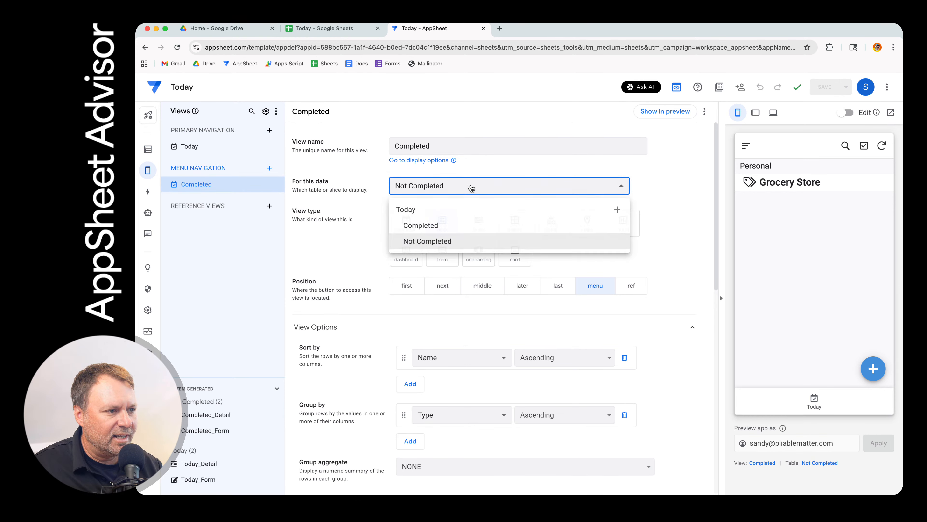
click(451, 230)
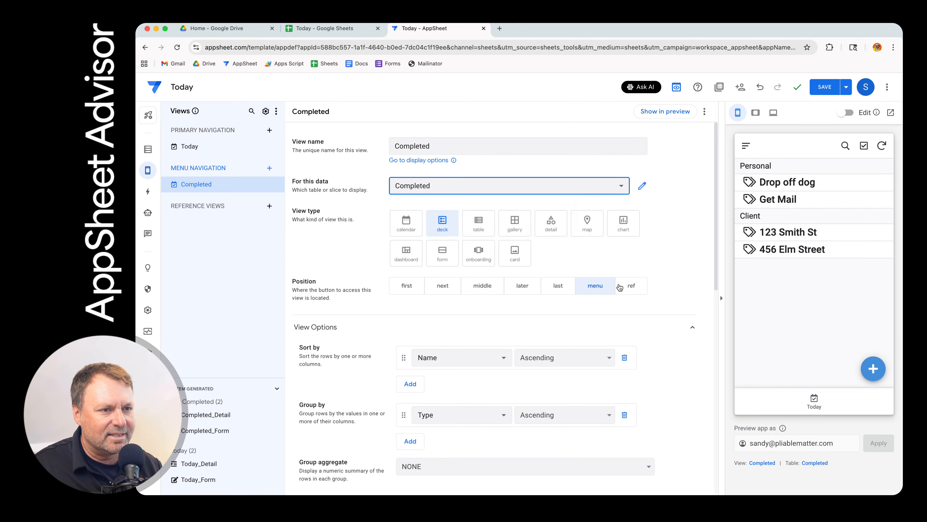
click(824, 87)
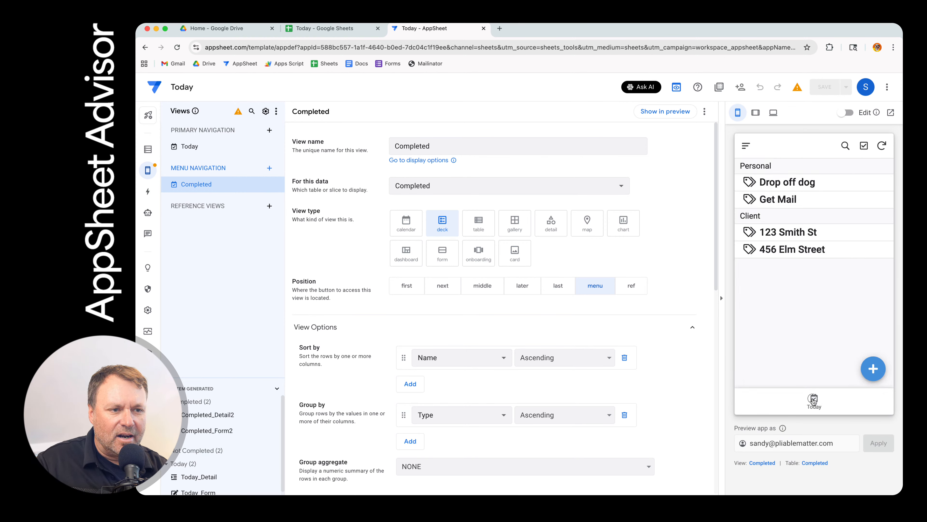
click(814, 400)
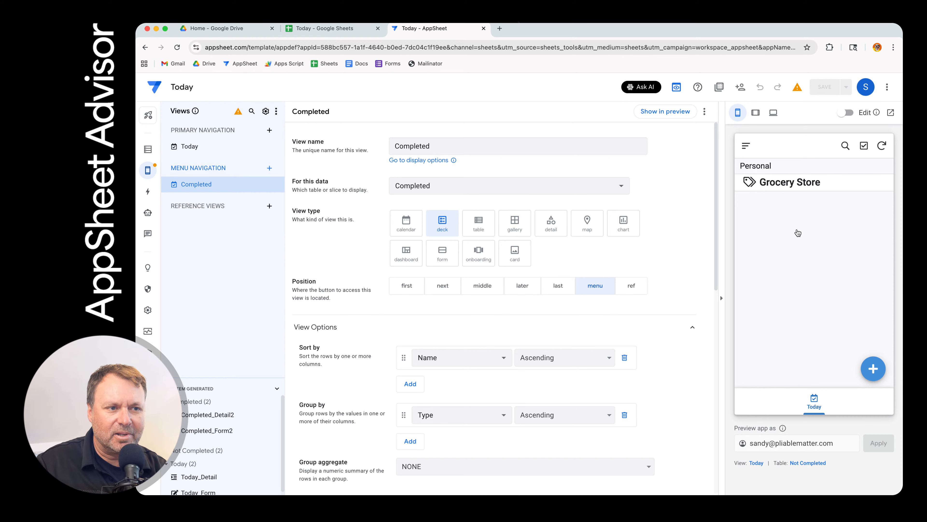
Open the Completed view from the app preview's navigation menu to check which items it lists
click(746, 146)
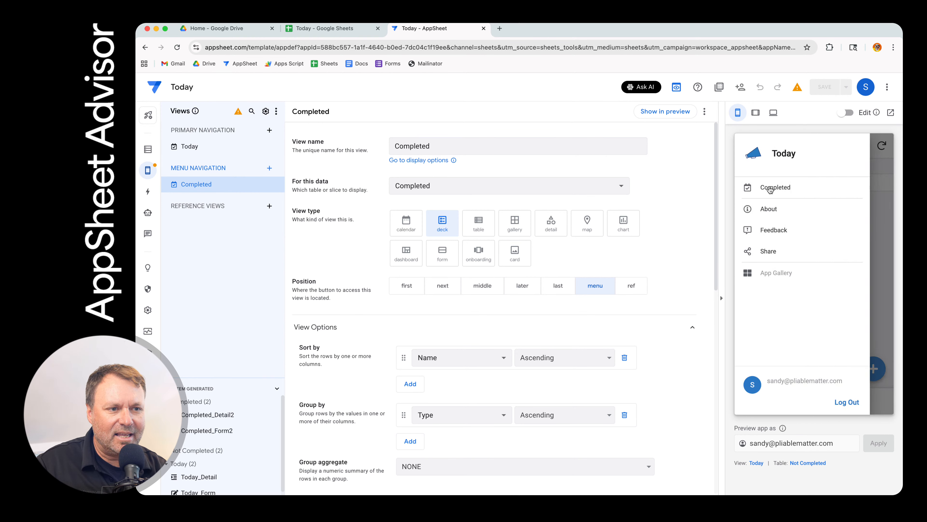
click(771, 188)
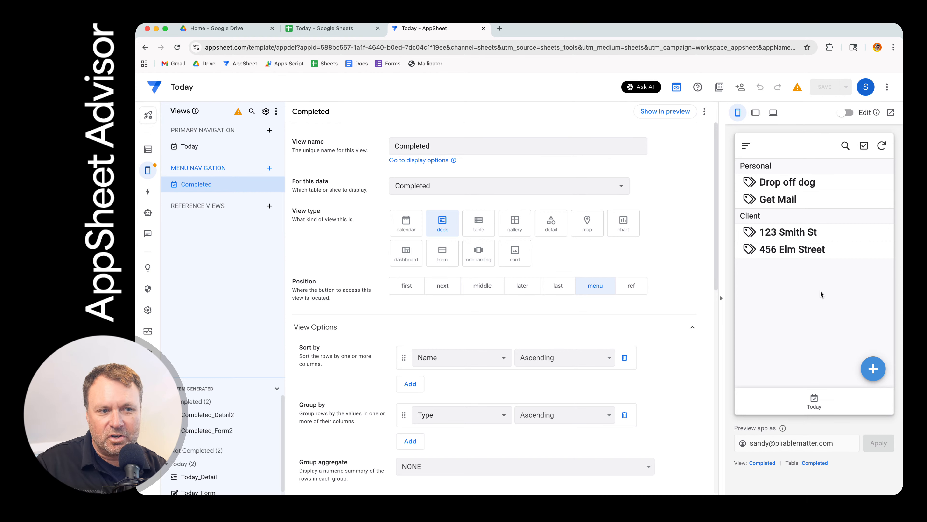
click(745, 146)
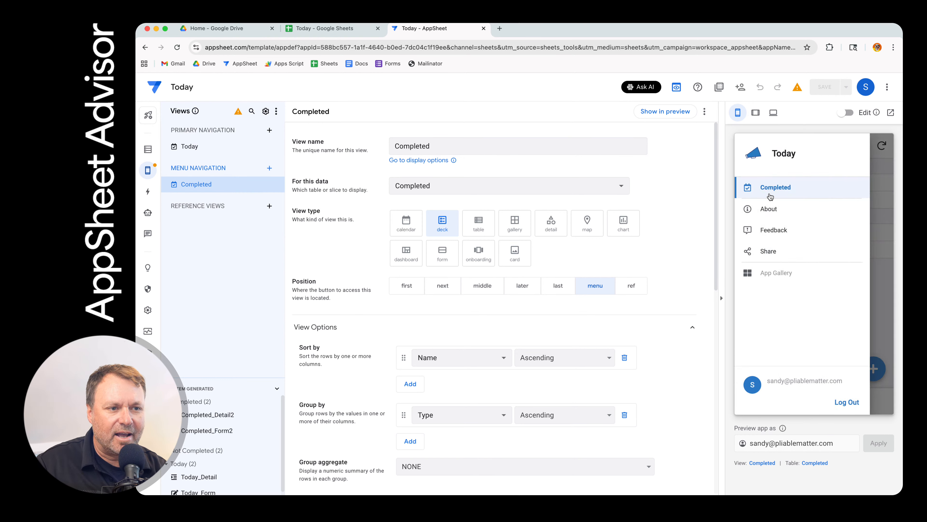
click(874, 317)
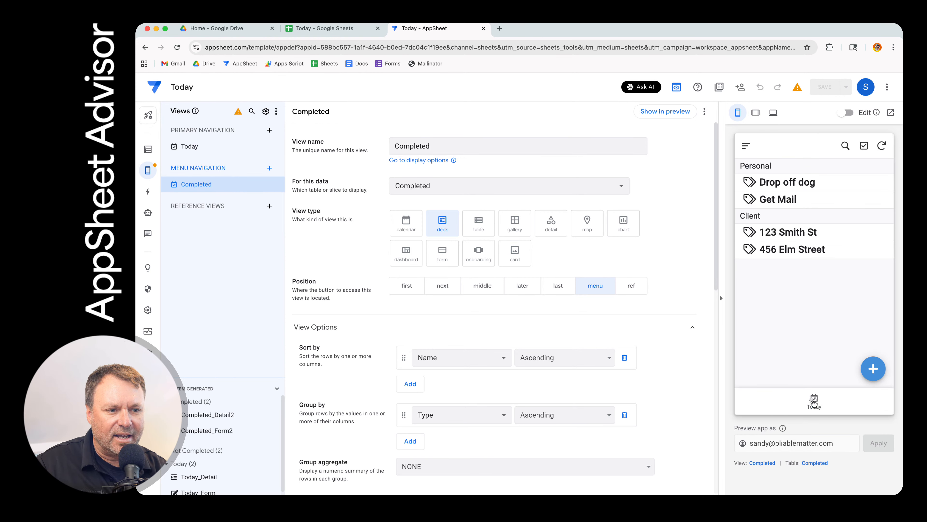
Mark the Grocery Store item complete from the Today view in the app preview and check for it in the Completed view
click(813, 185)
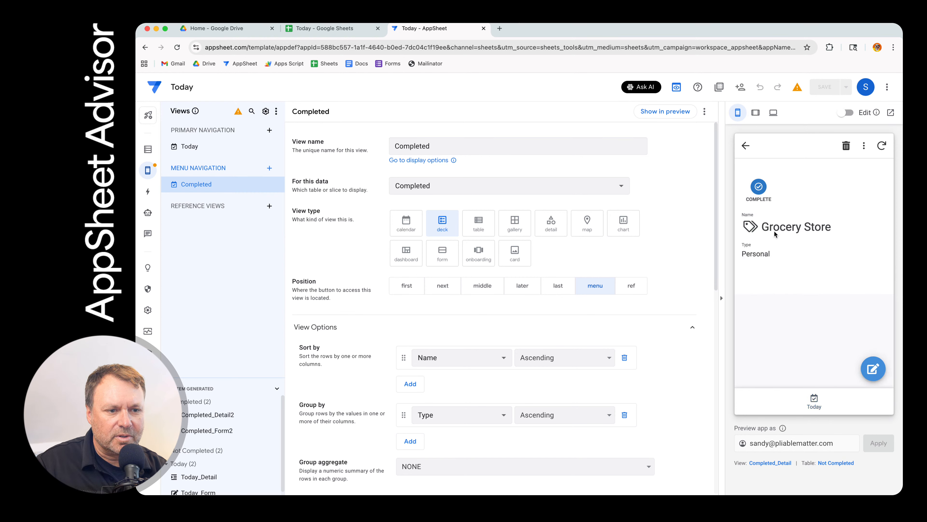
click(763, 186)
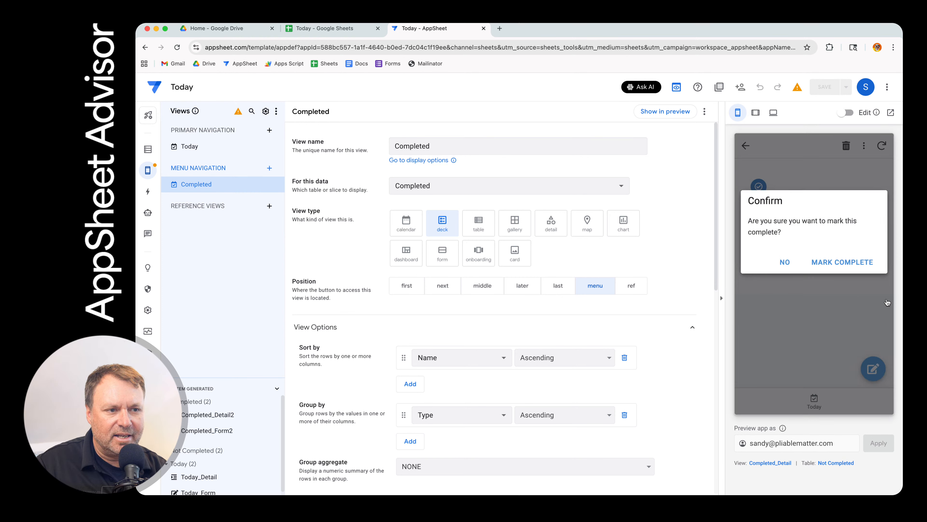
click(830, 269)
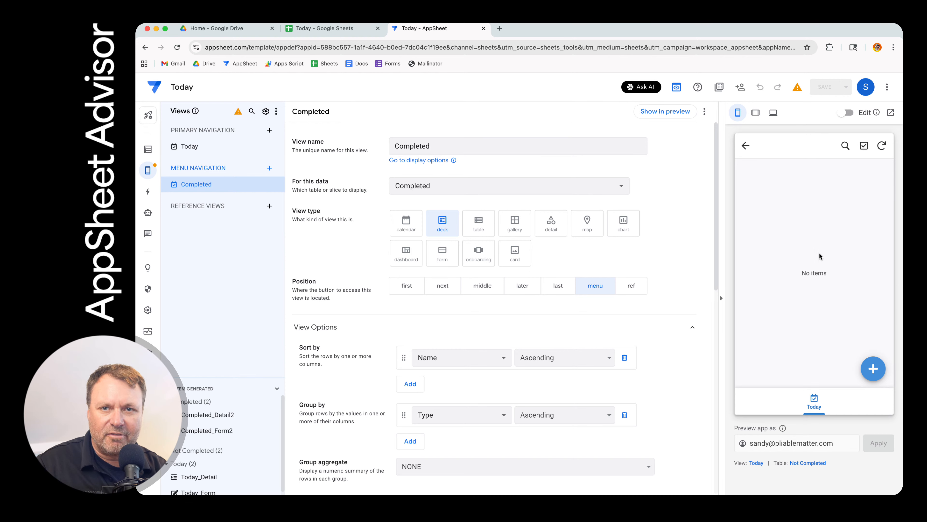
click(746, 145)
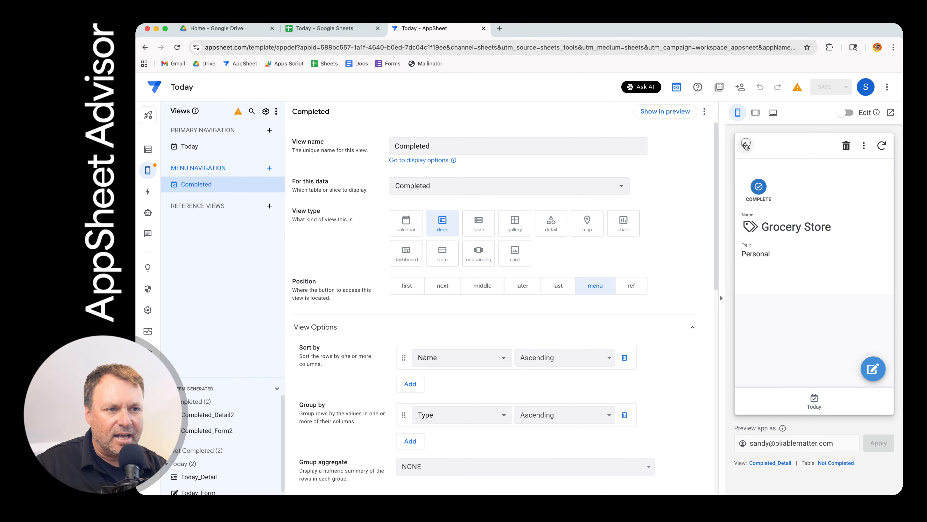
click(746, 145)
click(746, 145)
click(775, 187)
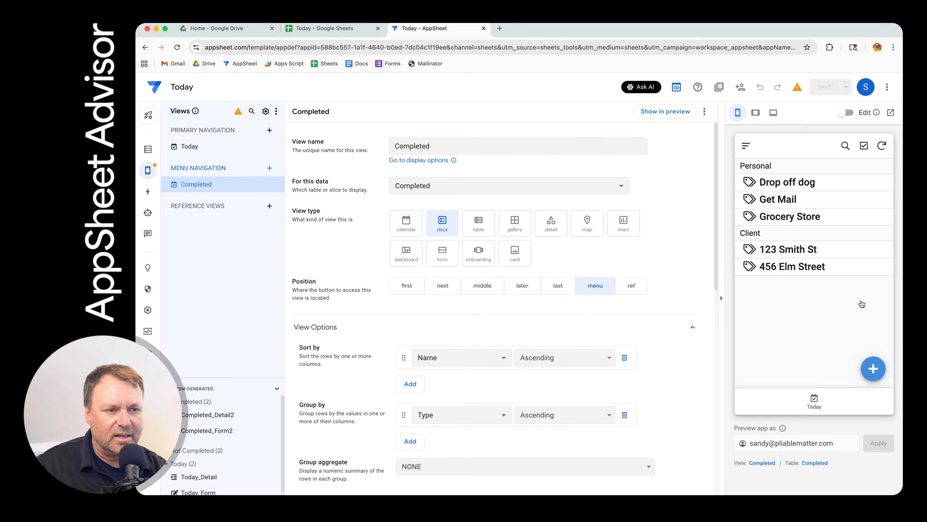